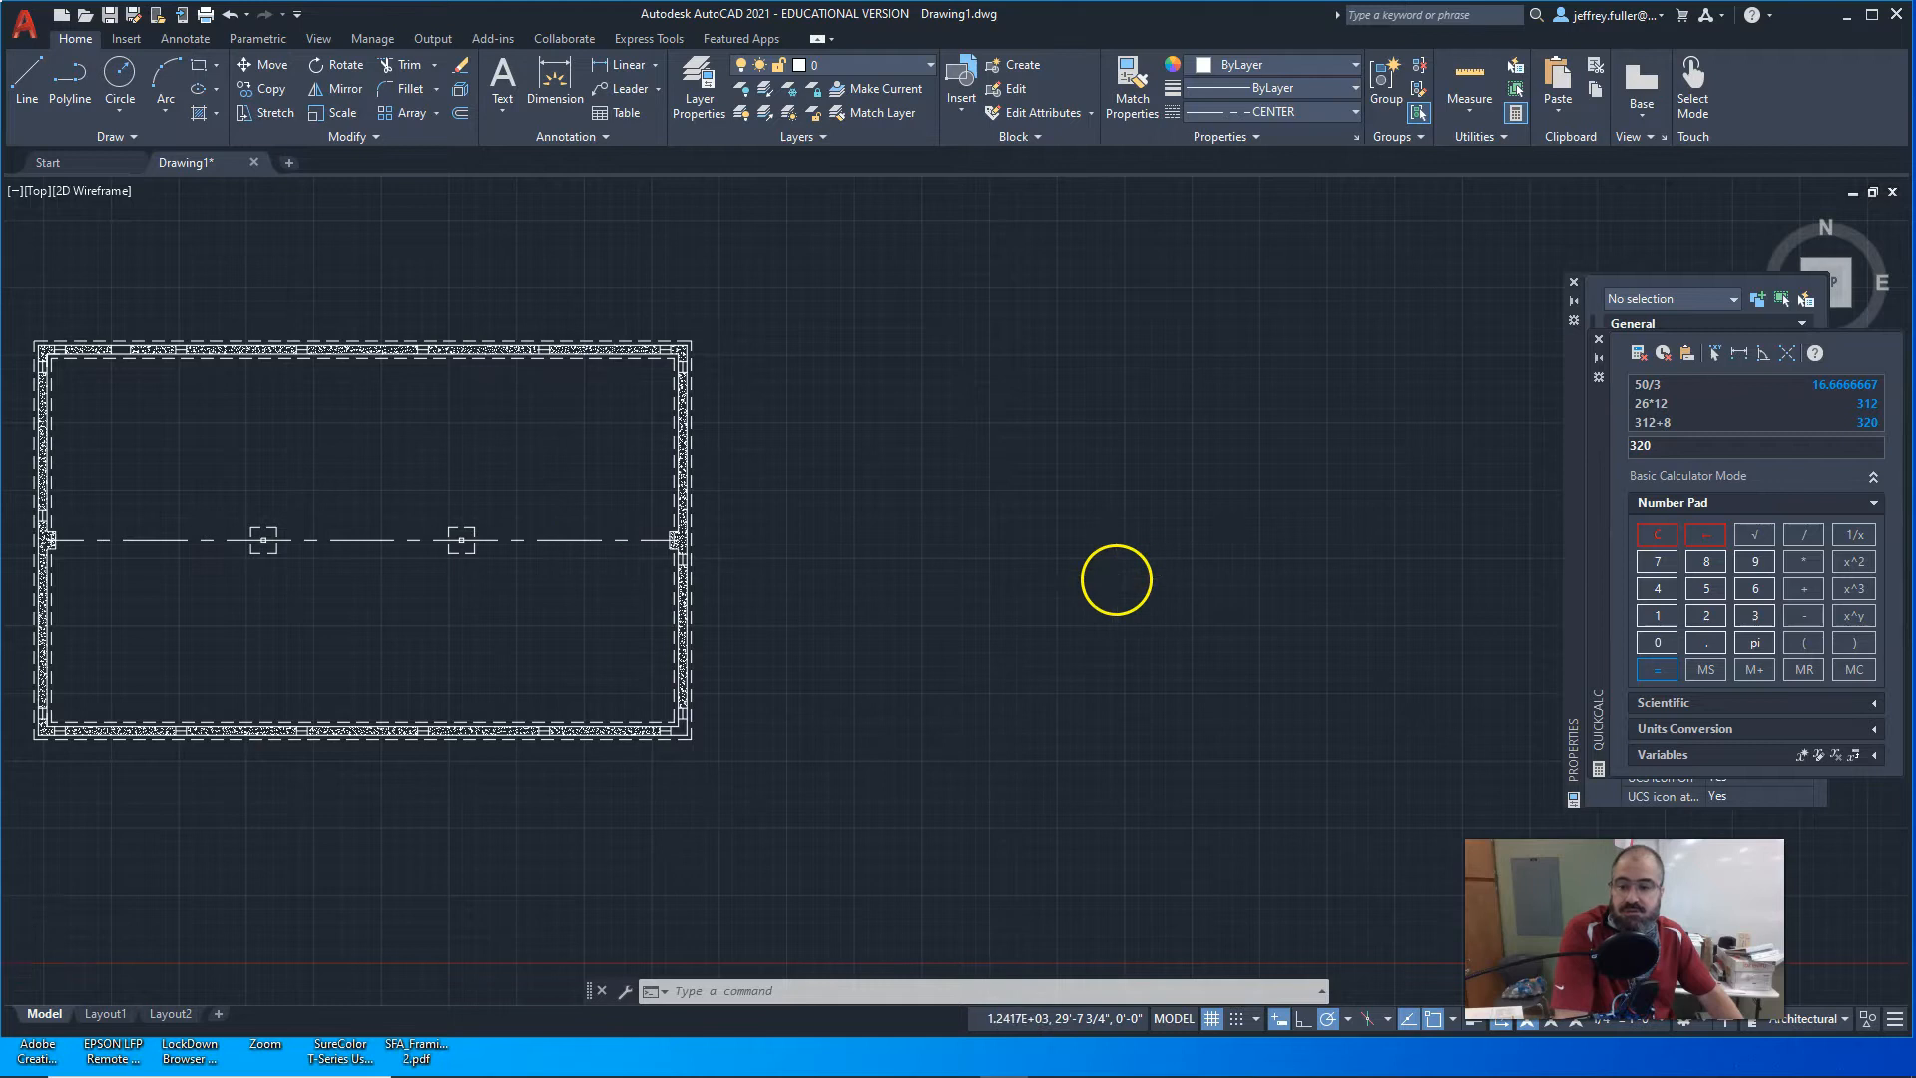
# Step: Examine the existing foundation plan and the crawl-space vent notes above it
pyautogui.scroll(-2, 1116, 573)
pyautogui.moveTo(1133, 577); pyautogui.dragTo(922, 586, button='middle')
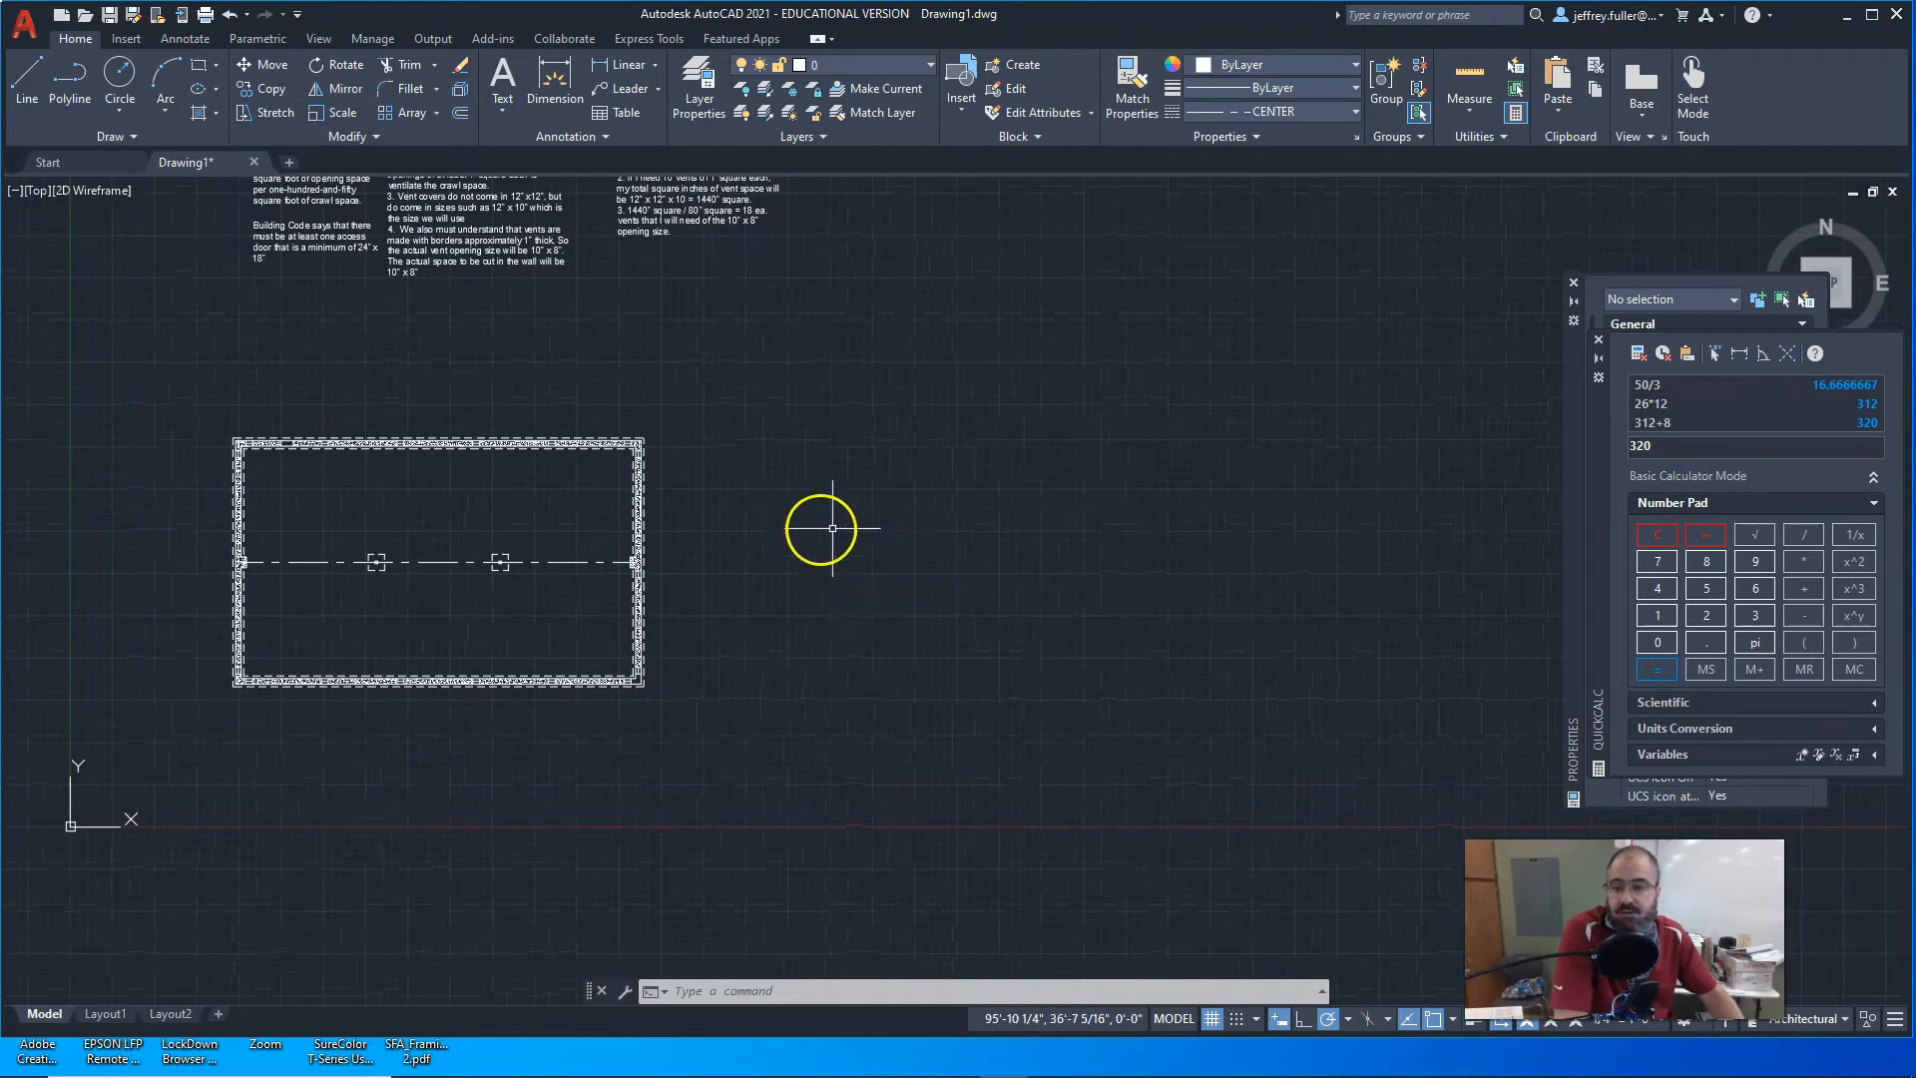
pyautogui.moveTo(780, 494); pyautogui.dragTo(831, 602, button='middle')
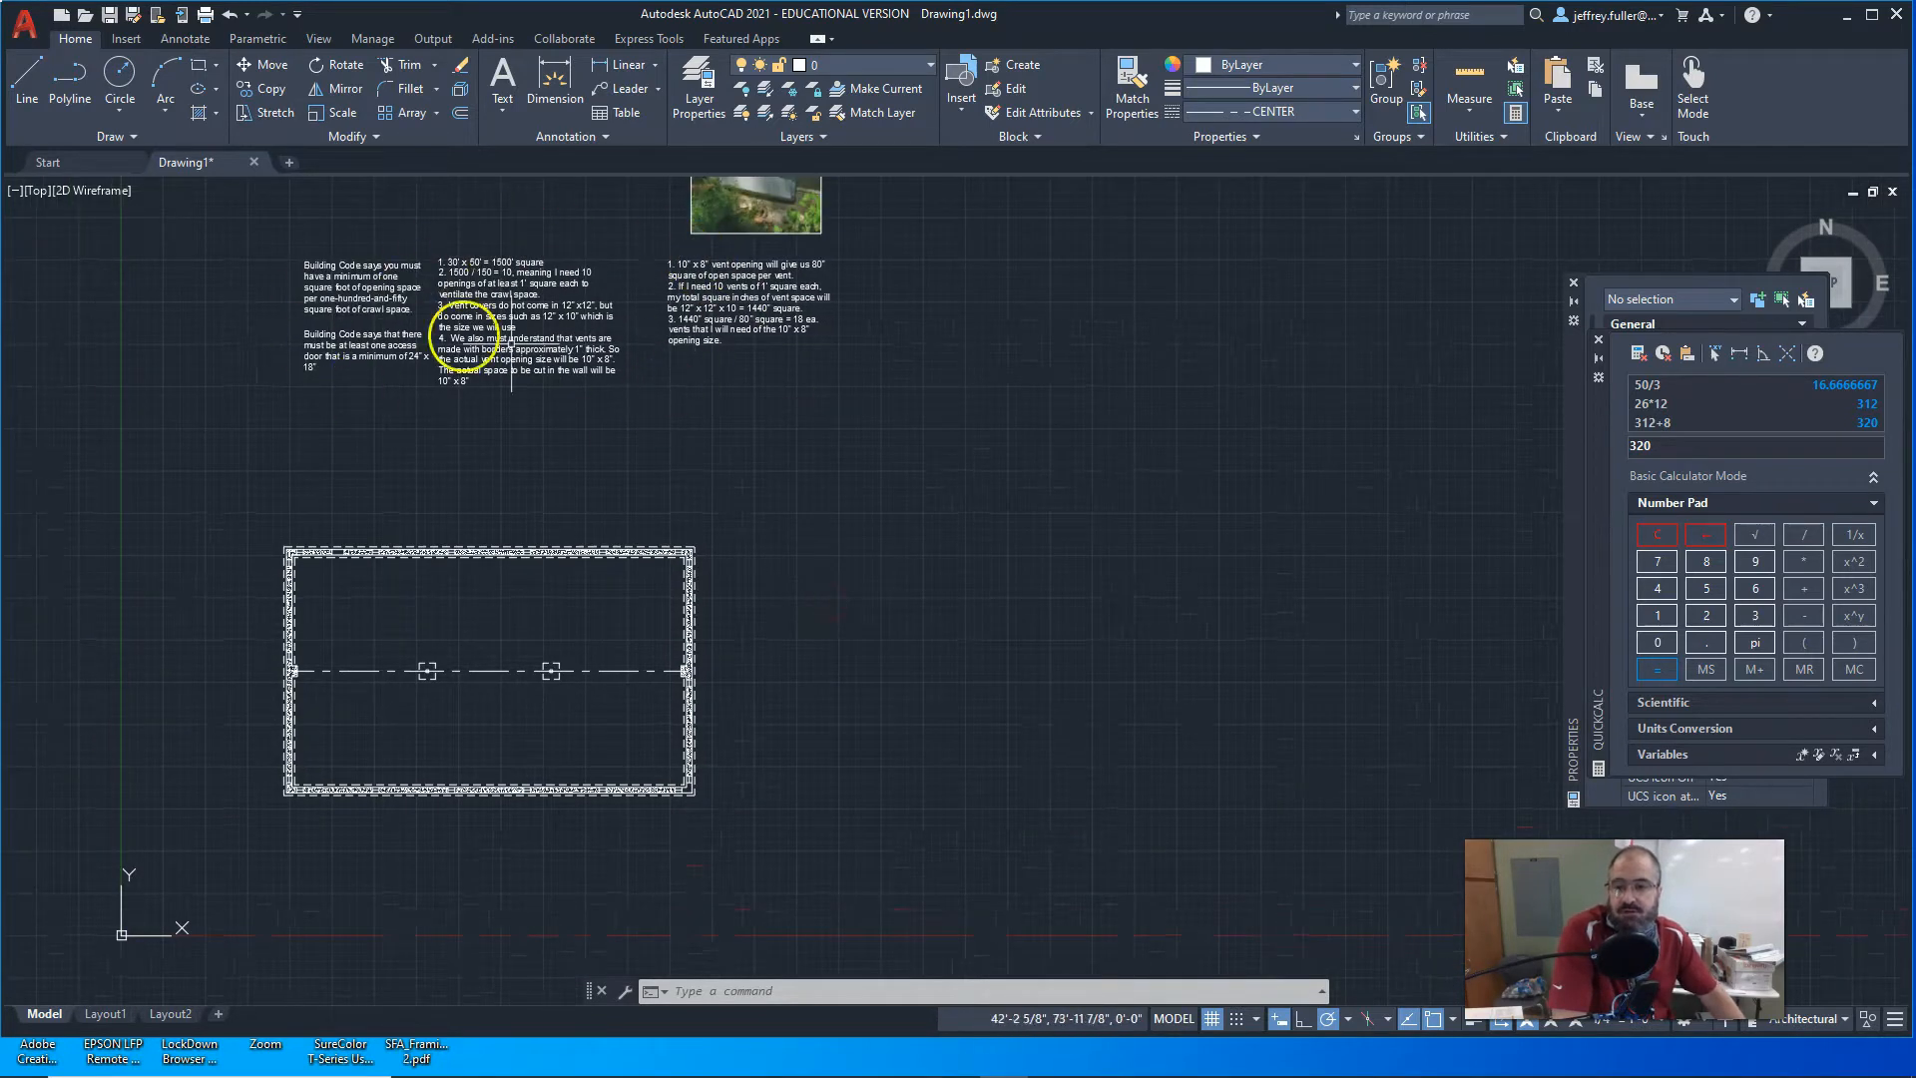
pyautogui.scroll(-2, 770, 613)
pyautogui.moveTo(774, 628)
pyautogui.mouseDown(button='middle')
pyautogui.moveTo(791, 521)
pyautogui.moveTo(885, 535)
pyautogui.mouseUp(button='middle')
pyautogui.scroll(4, 769, 522)
pyautogui.scroll(1, 818, 513)
pyautogui.scroll(-1, 824, 507)
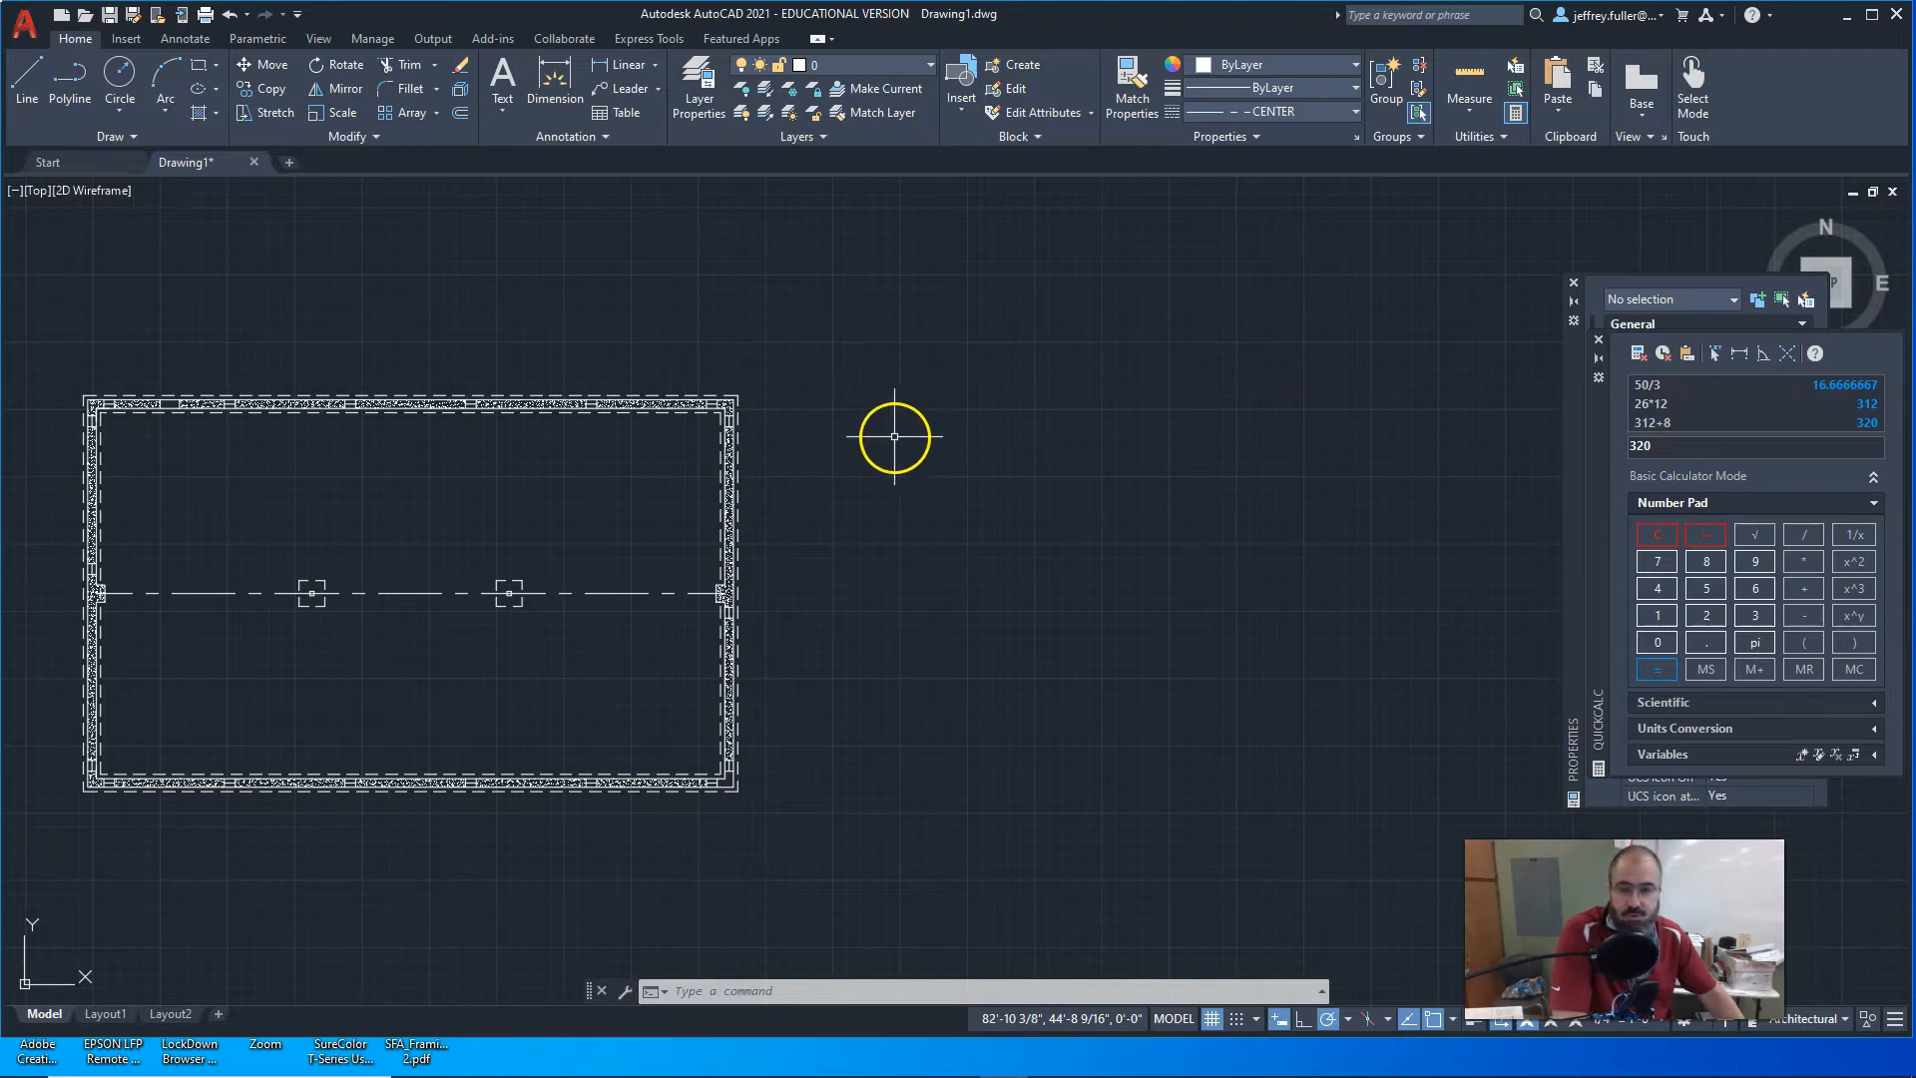
pyautogui.scroll(-1, 894, 436)
pyautogui.moveTo(972, 454); pyautogui.dragTo(757, 432, button='middle')
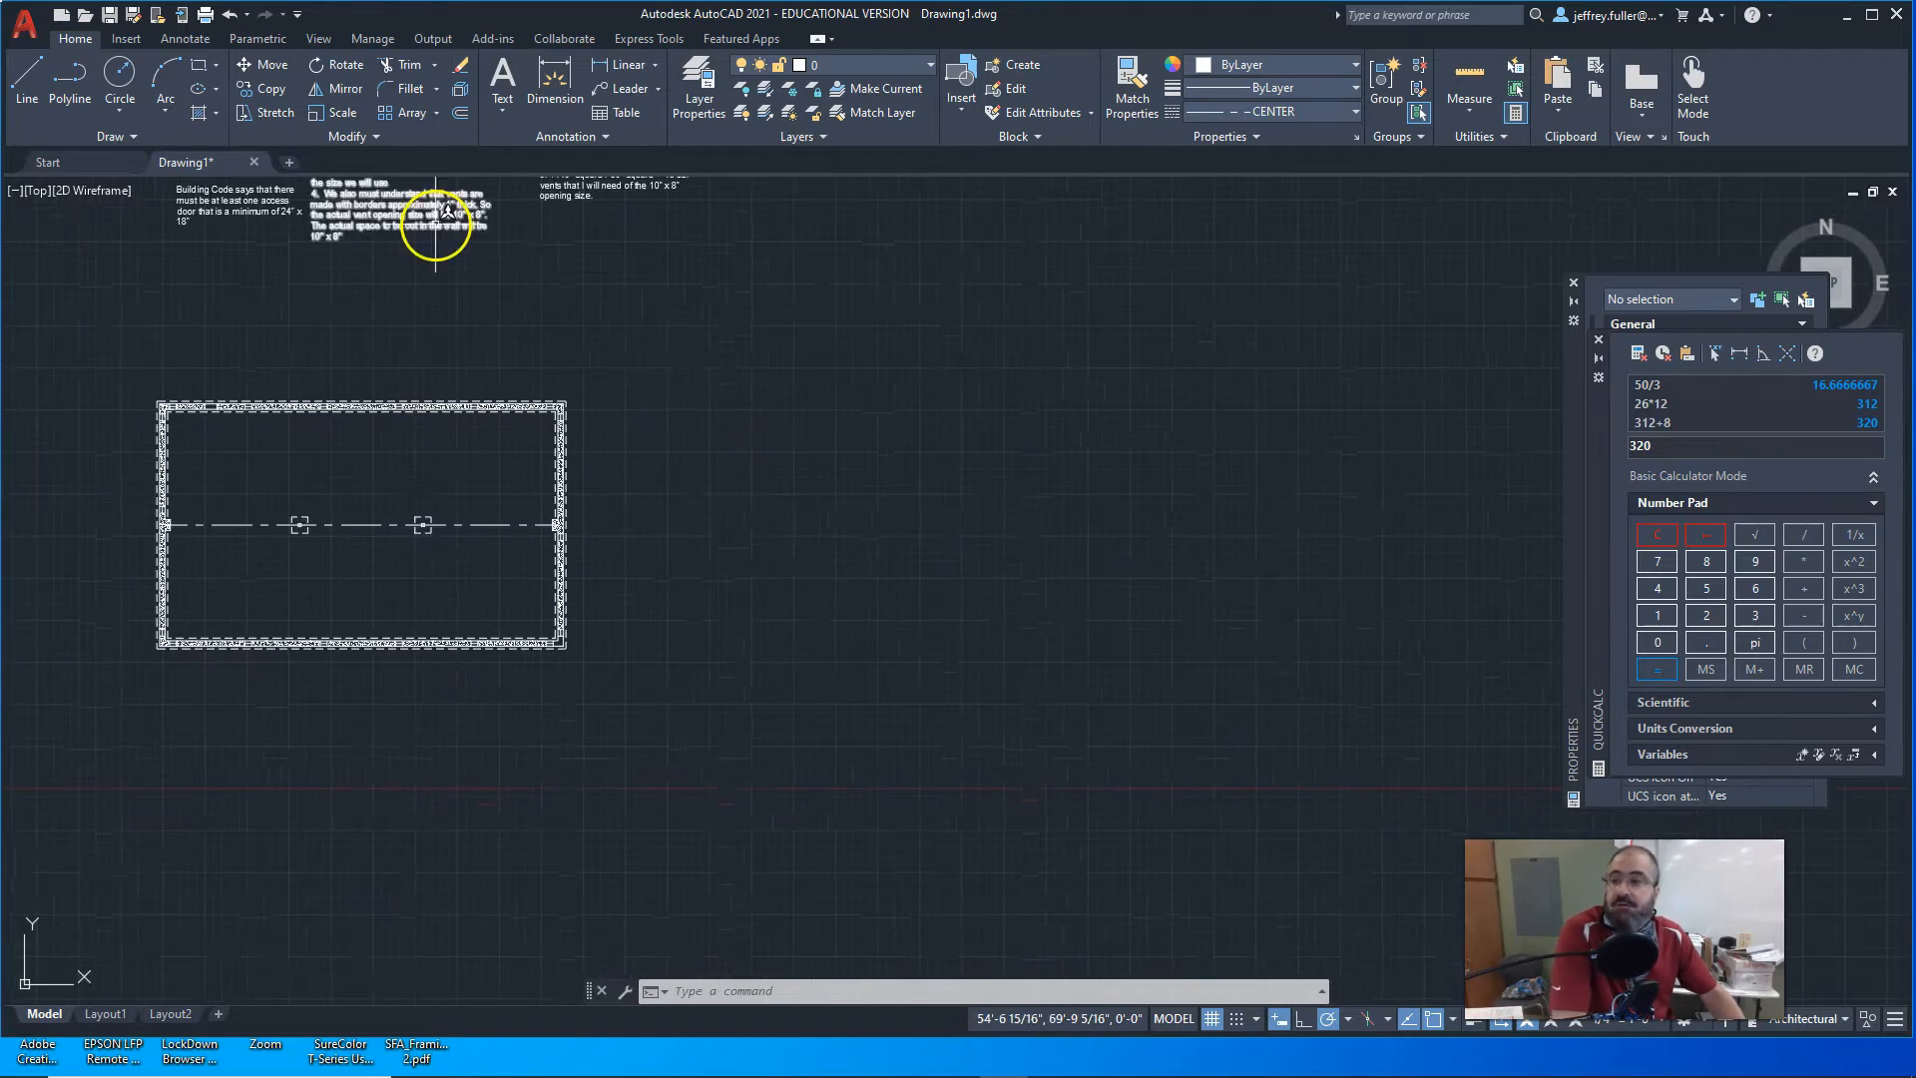
# Step: Try to draw a 50' by 0' rectangle to the right of the existing foundation plan and erase it
pyautogui.click(200, 66)
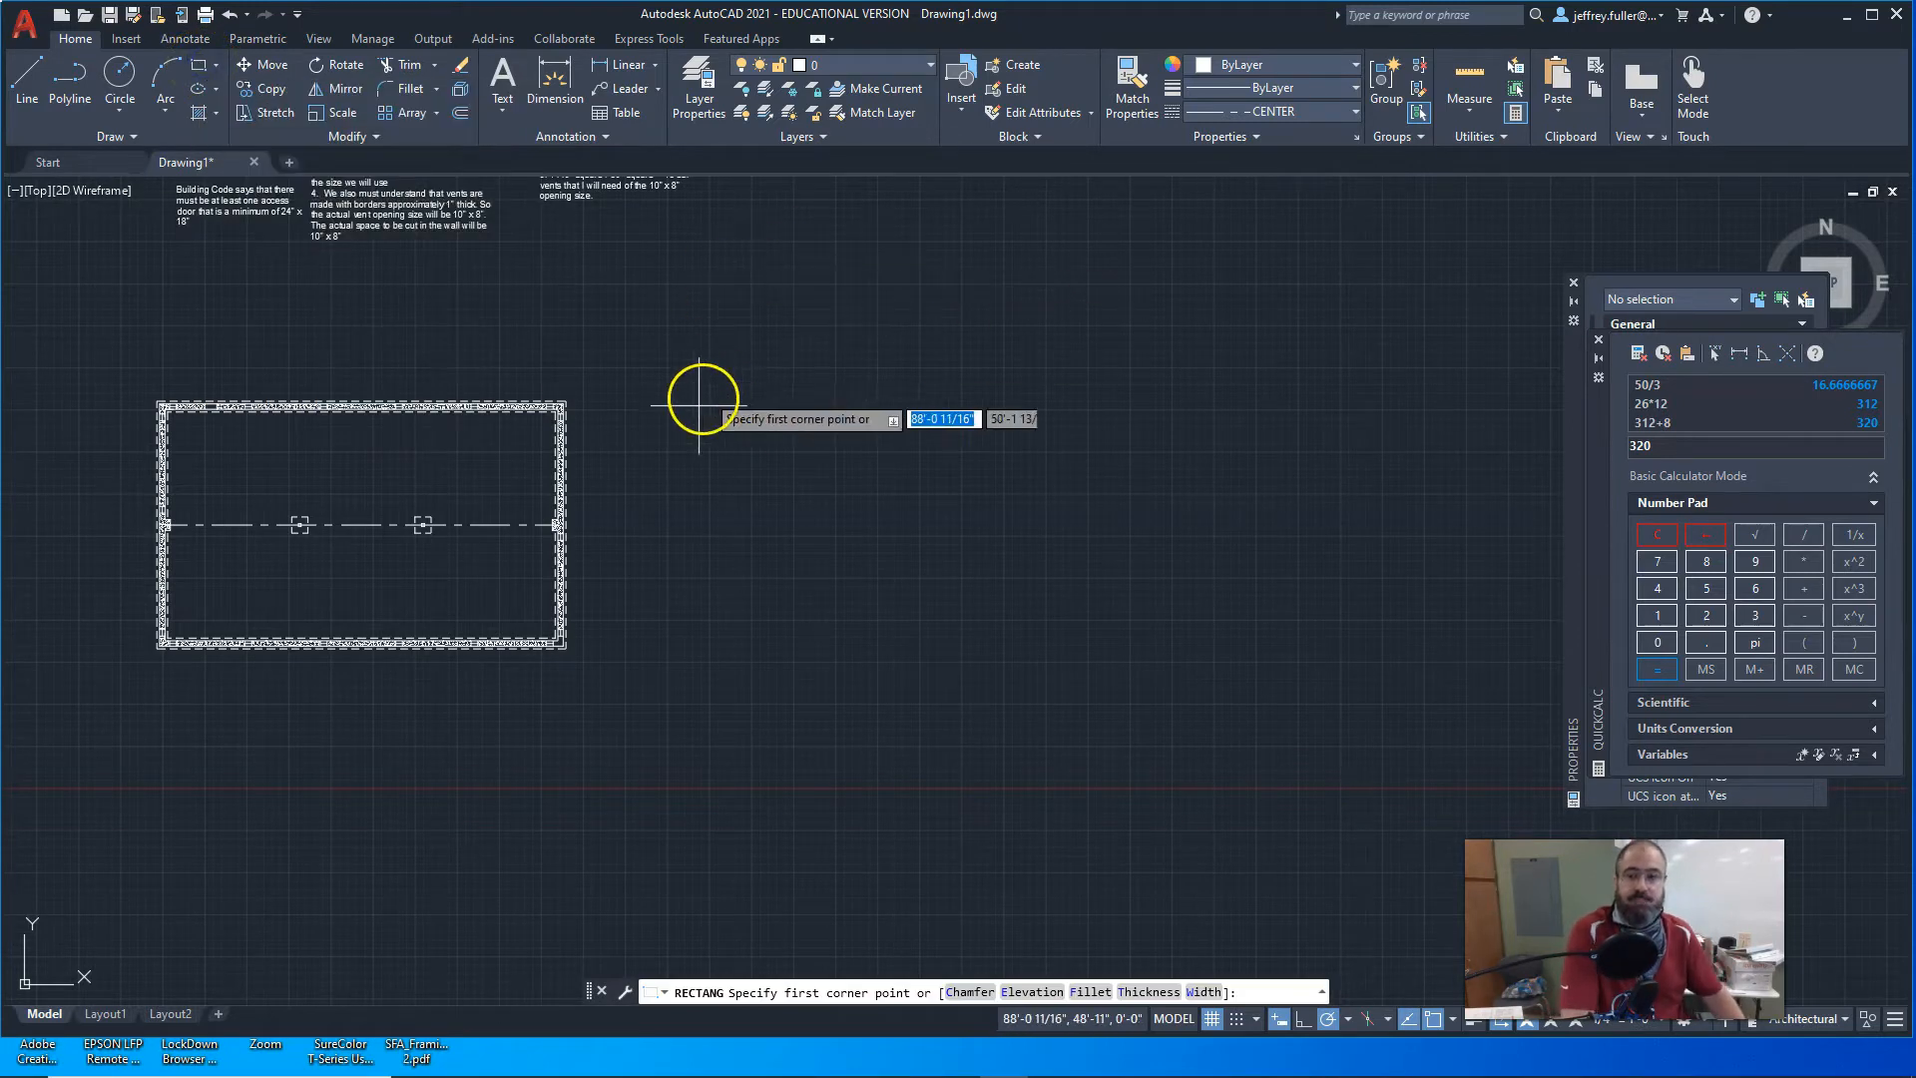
pyautogui.scroll(2, 691, 431)
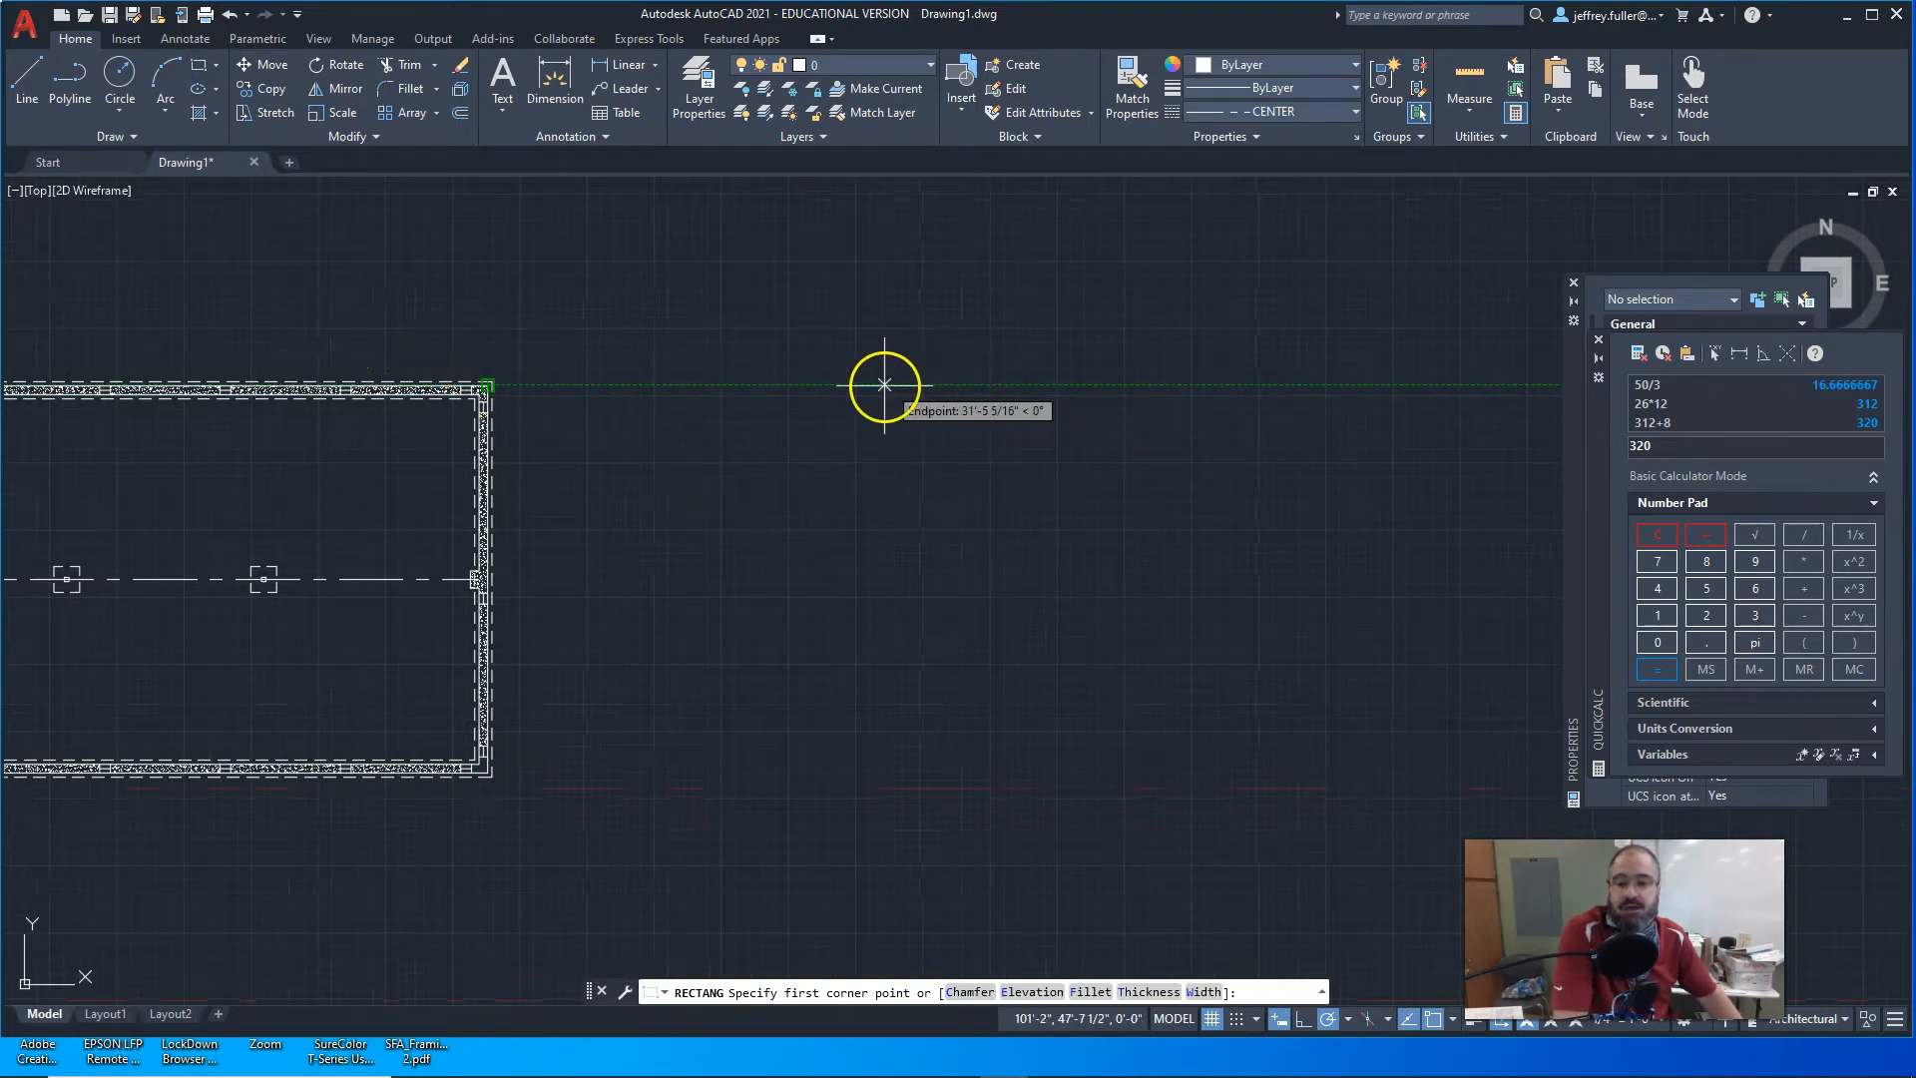
pyautogui.click(870, 385)
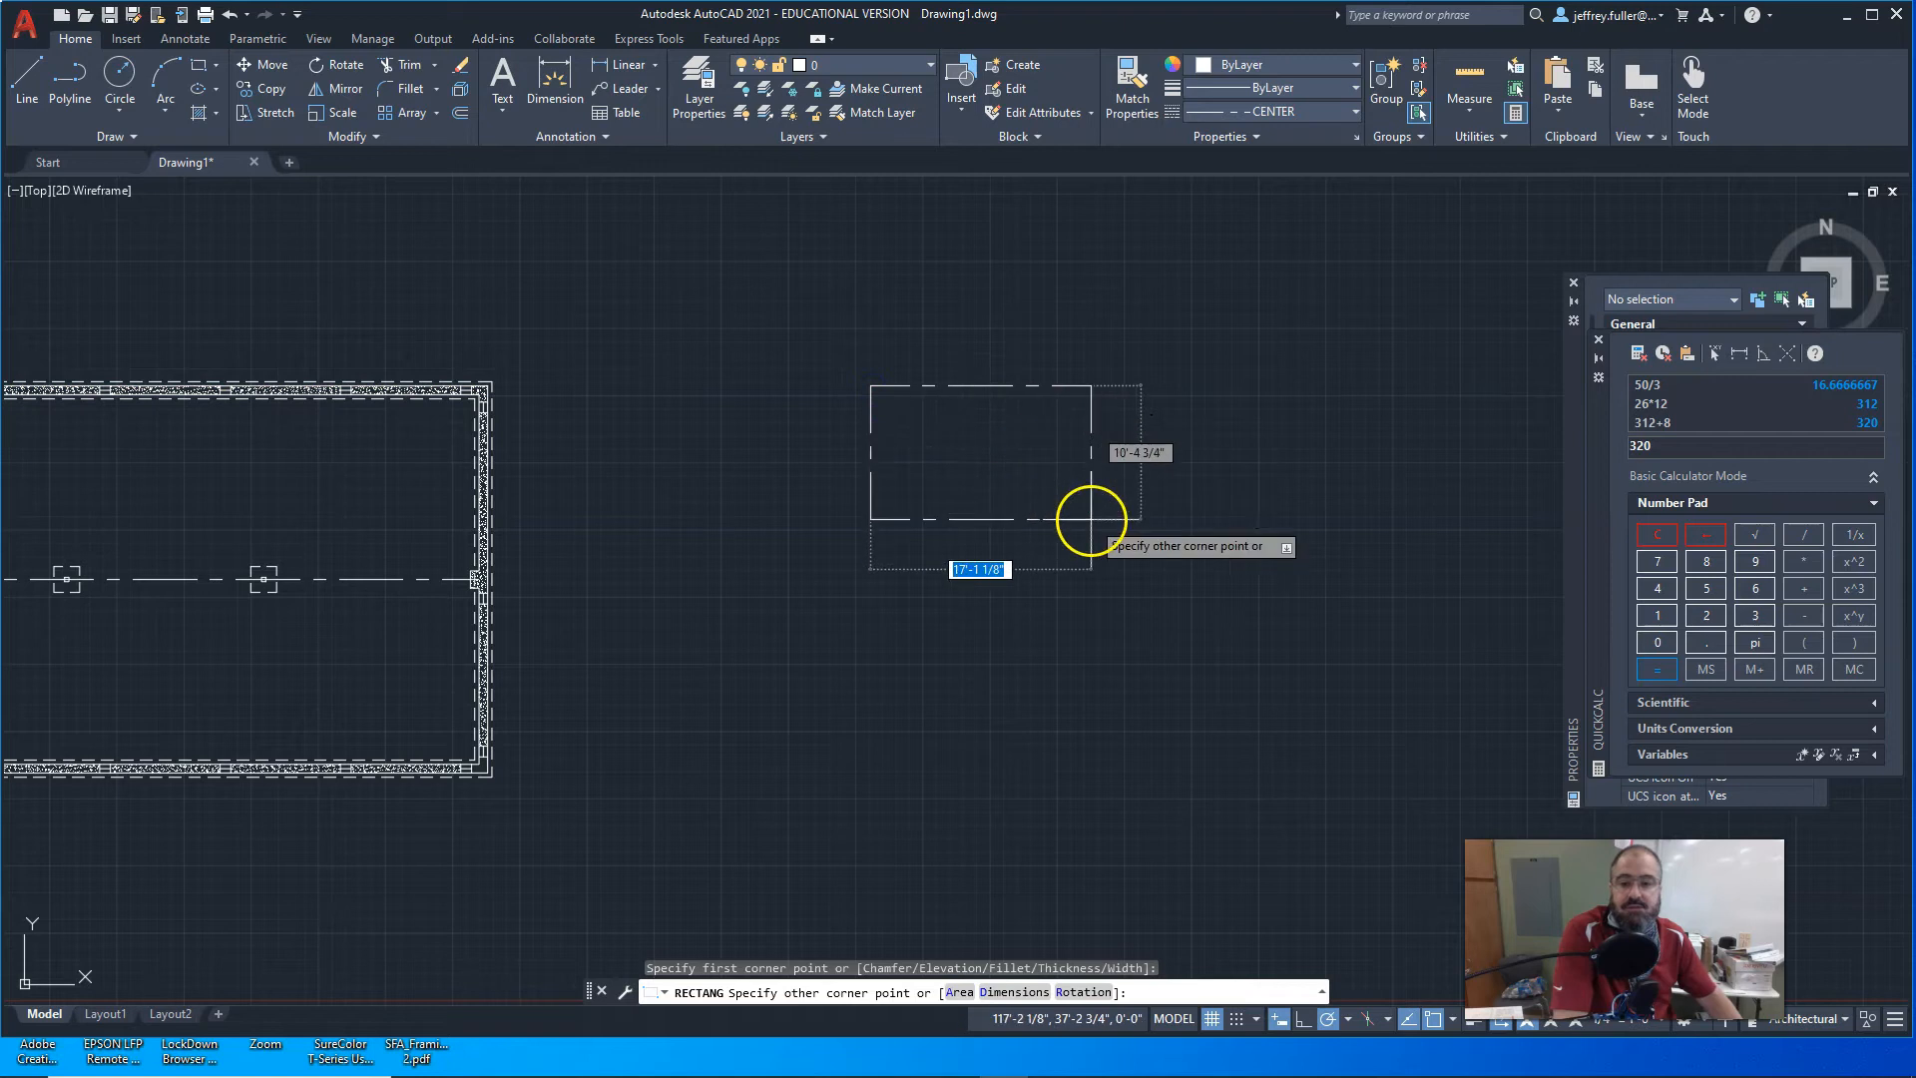
pyautogui.moveTo(1092, 519); pyautogui.dragTo(818, 357, button='middle')
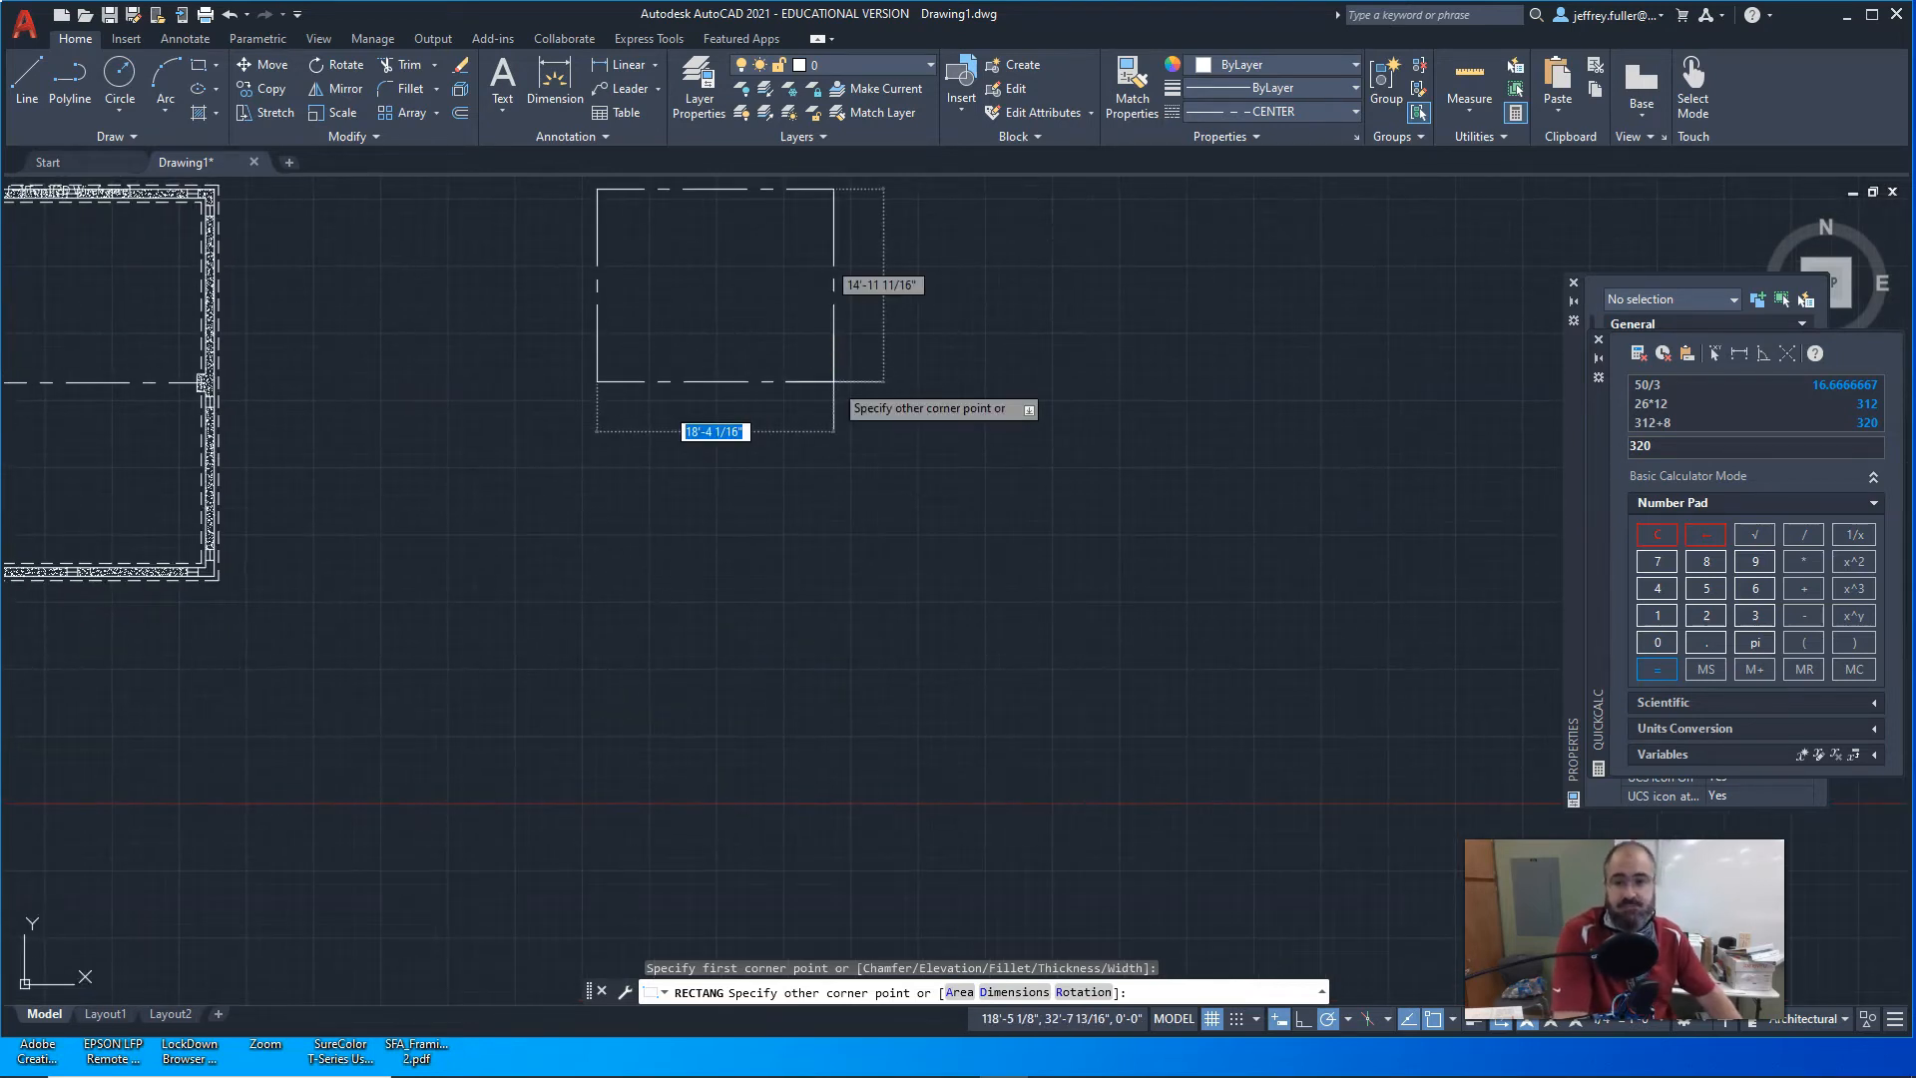
pyautogui.moveTo(881, 412); pyautogui.dragTo(764, 478, button='middle')
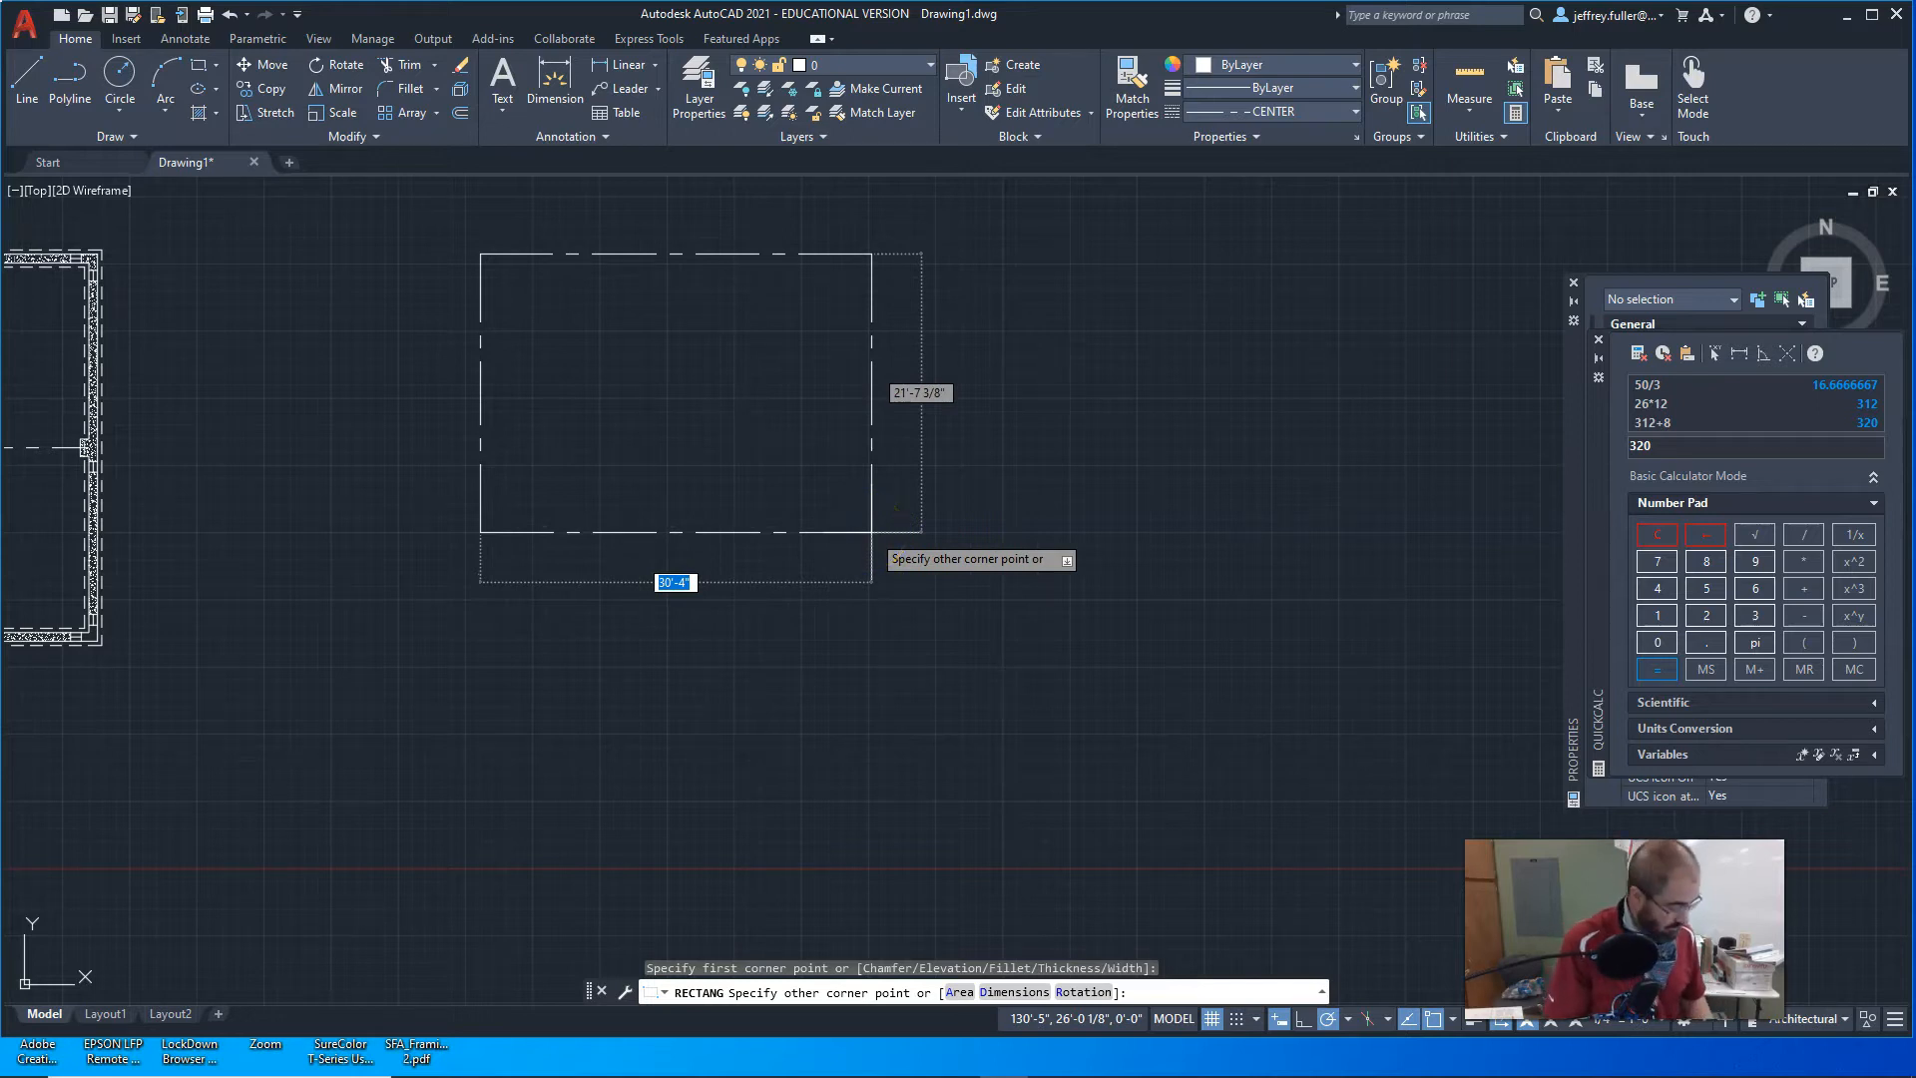
pyautogui.write('50')
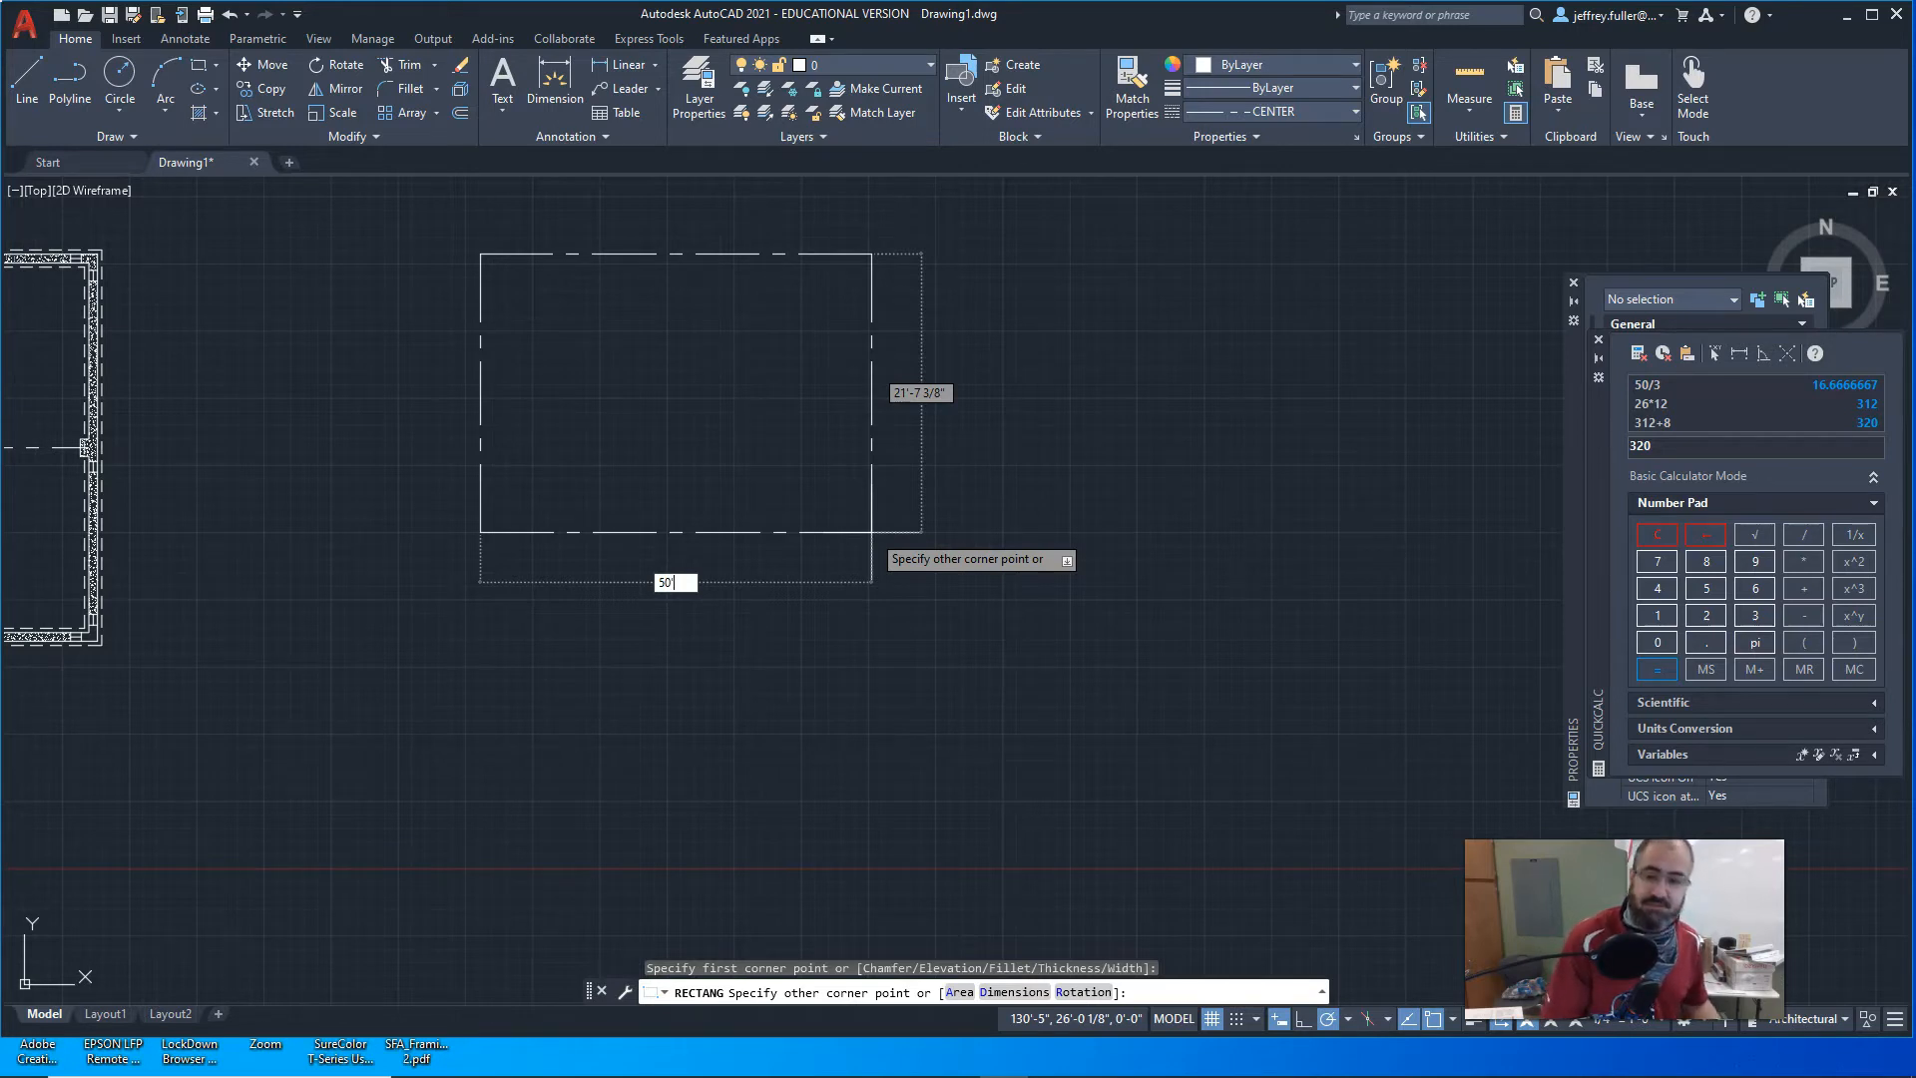
pyautogui.press('Tab')
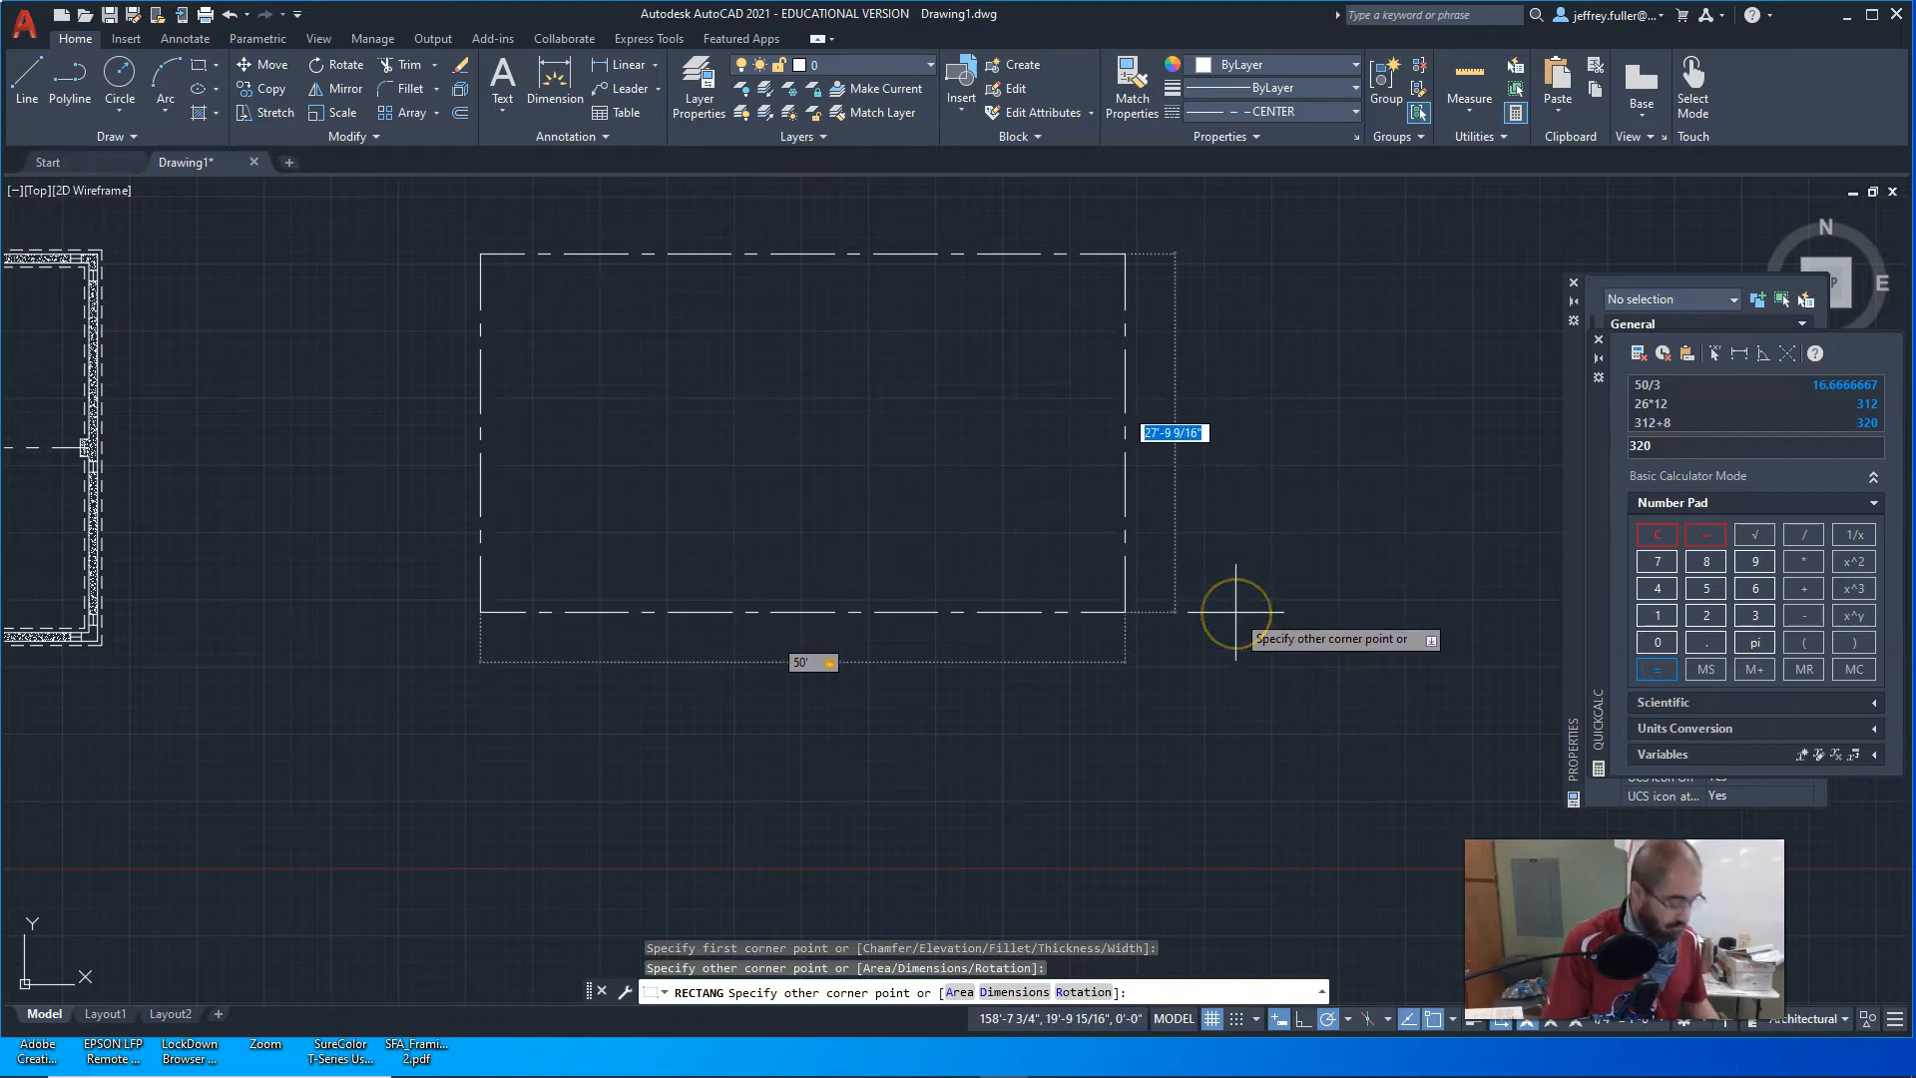
pyautogui.write('0')
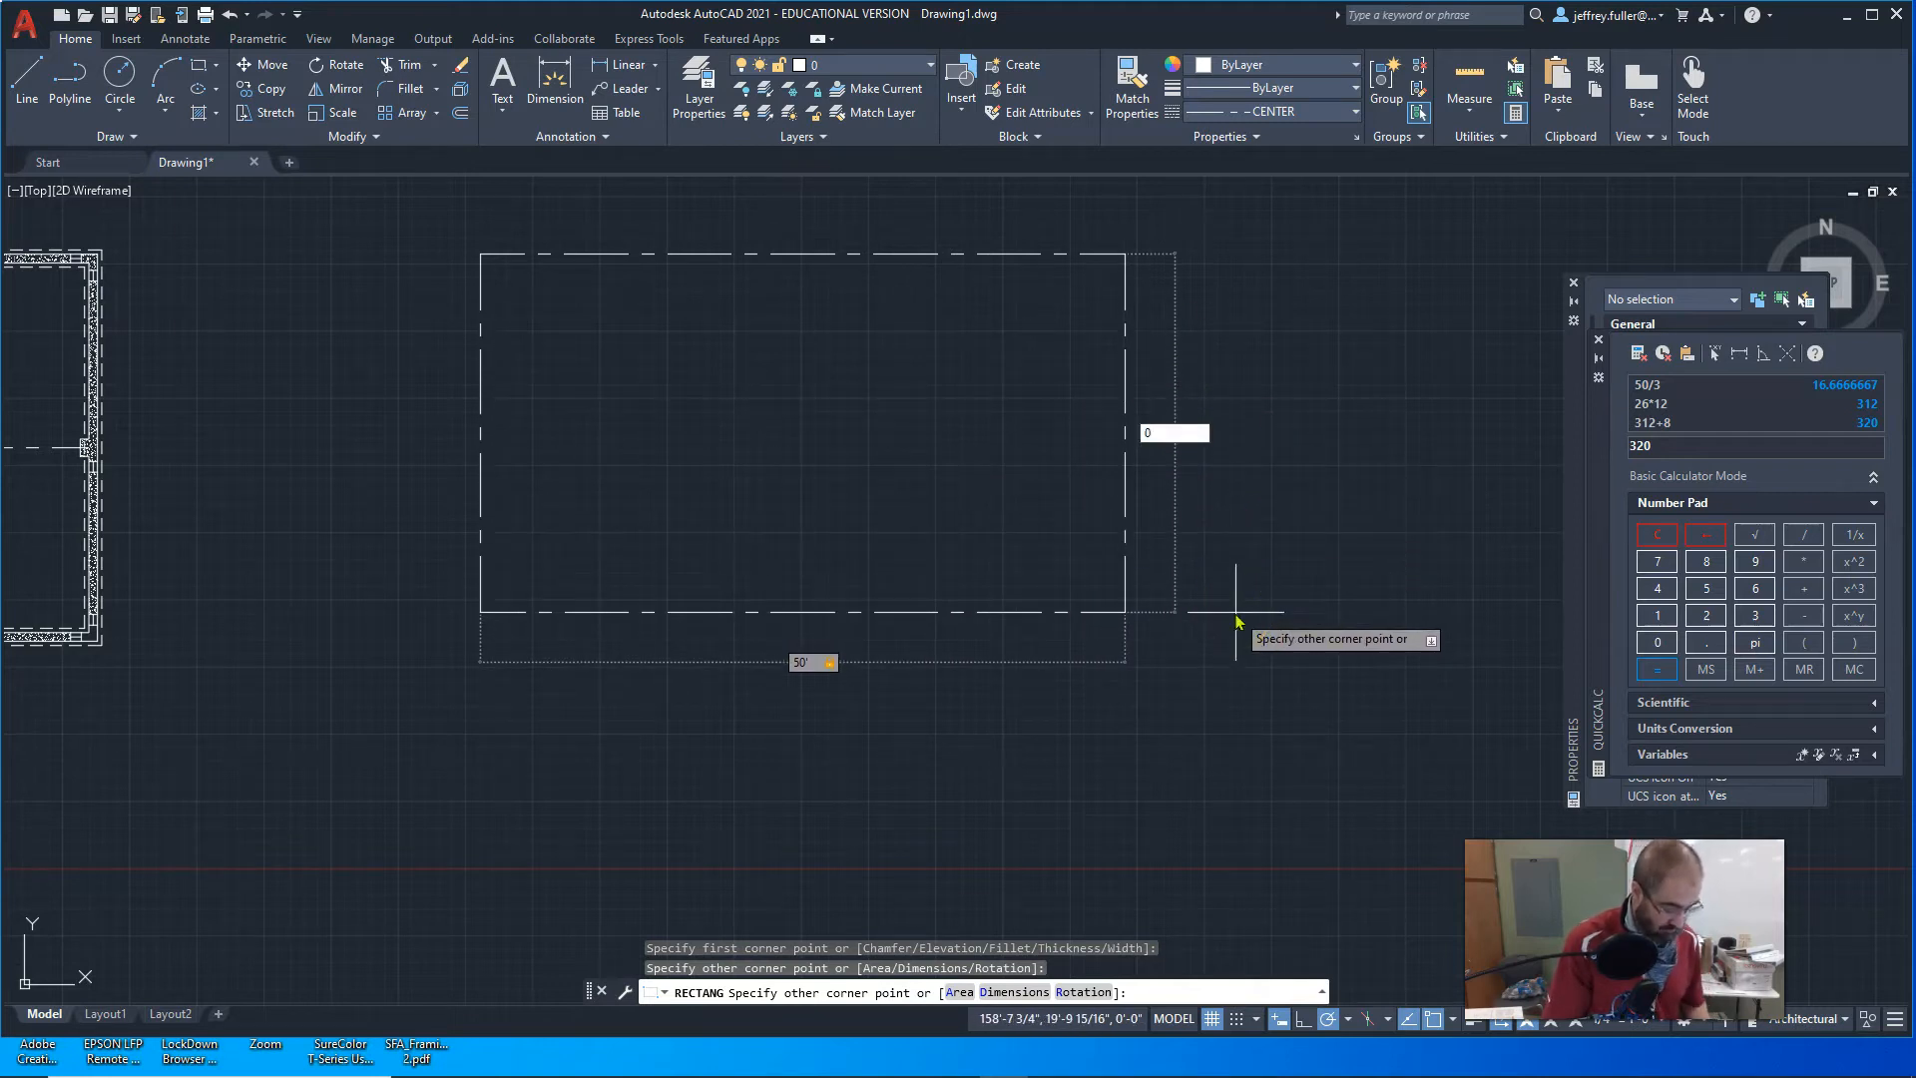
pyautogui.press('Return')
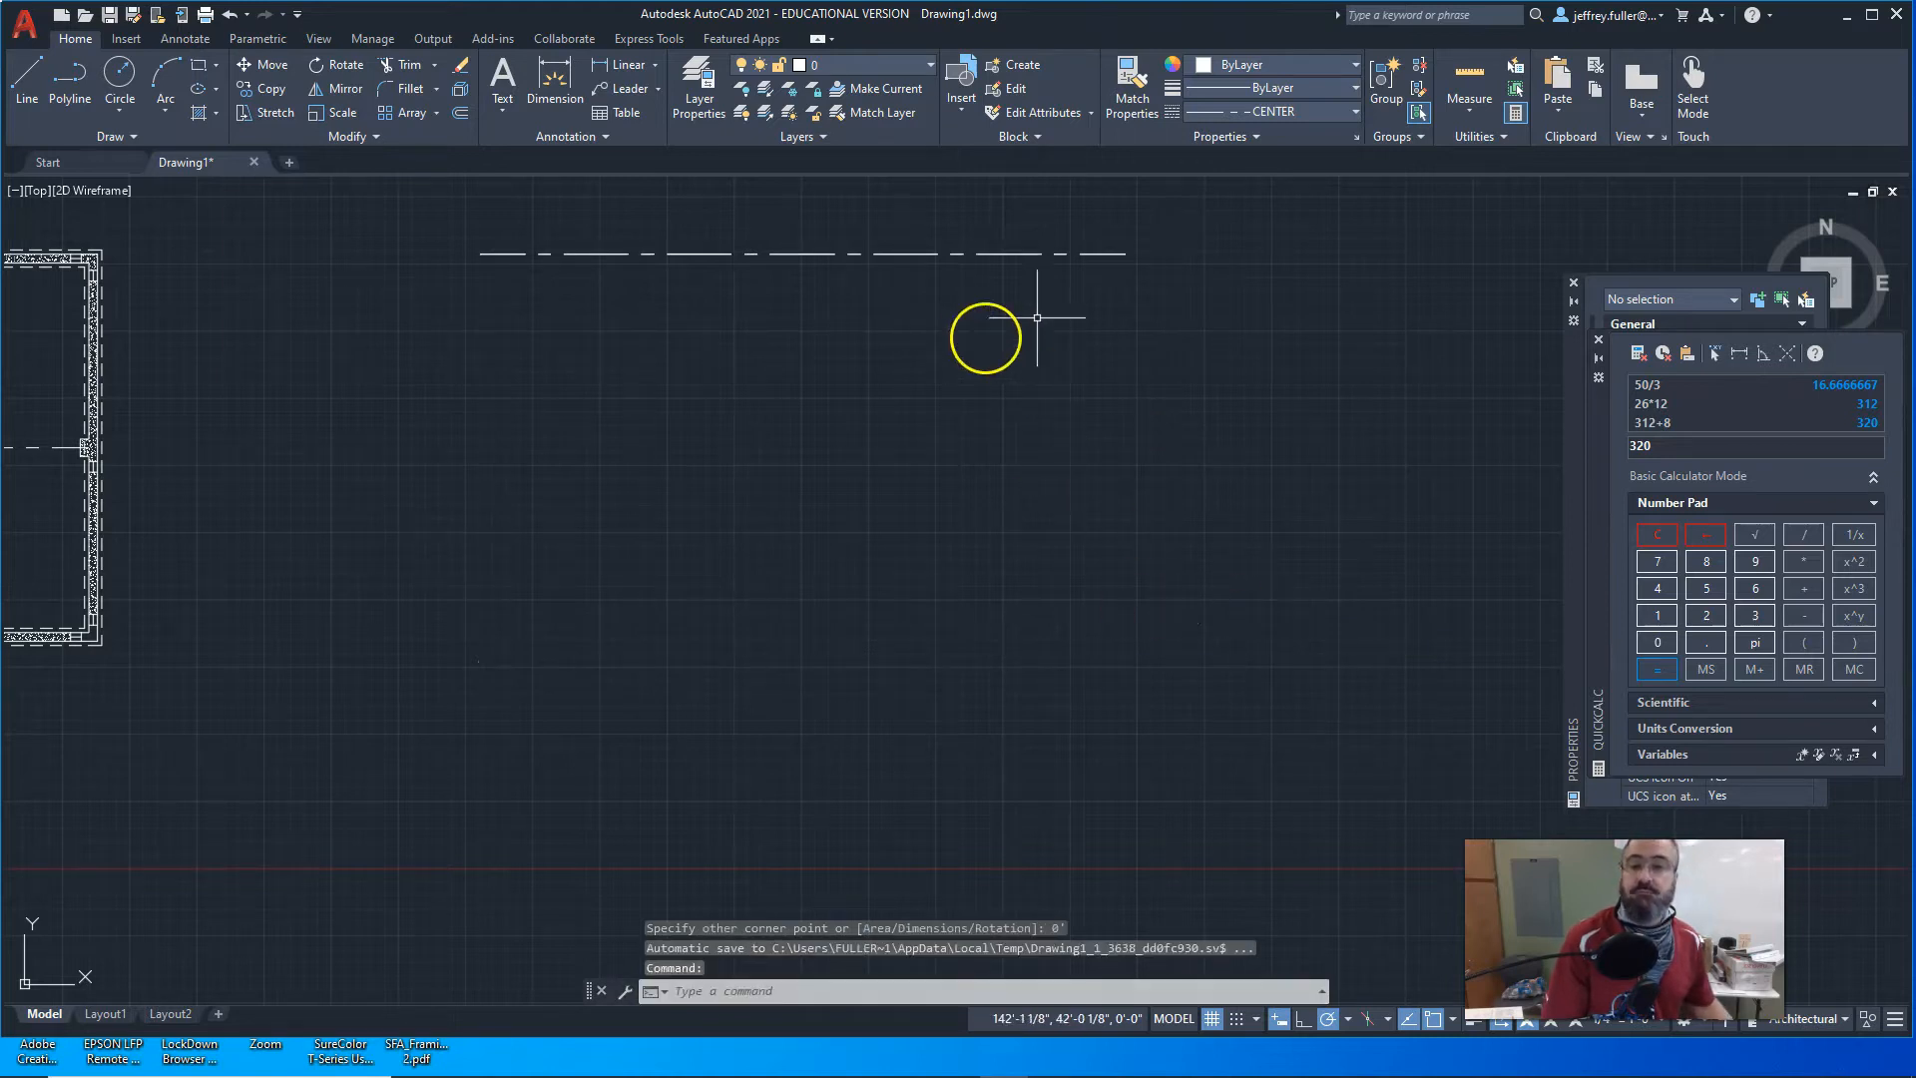
pyautogui.click(1032, 254)
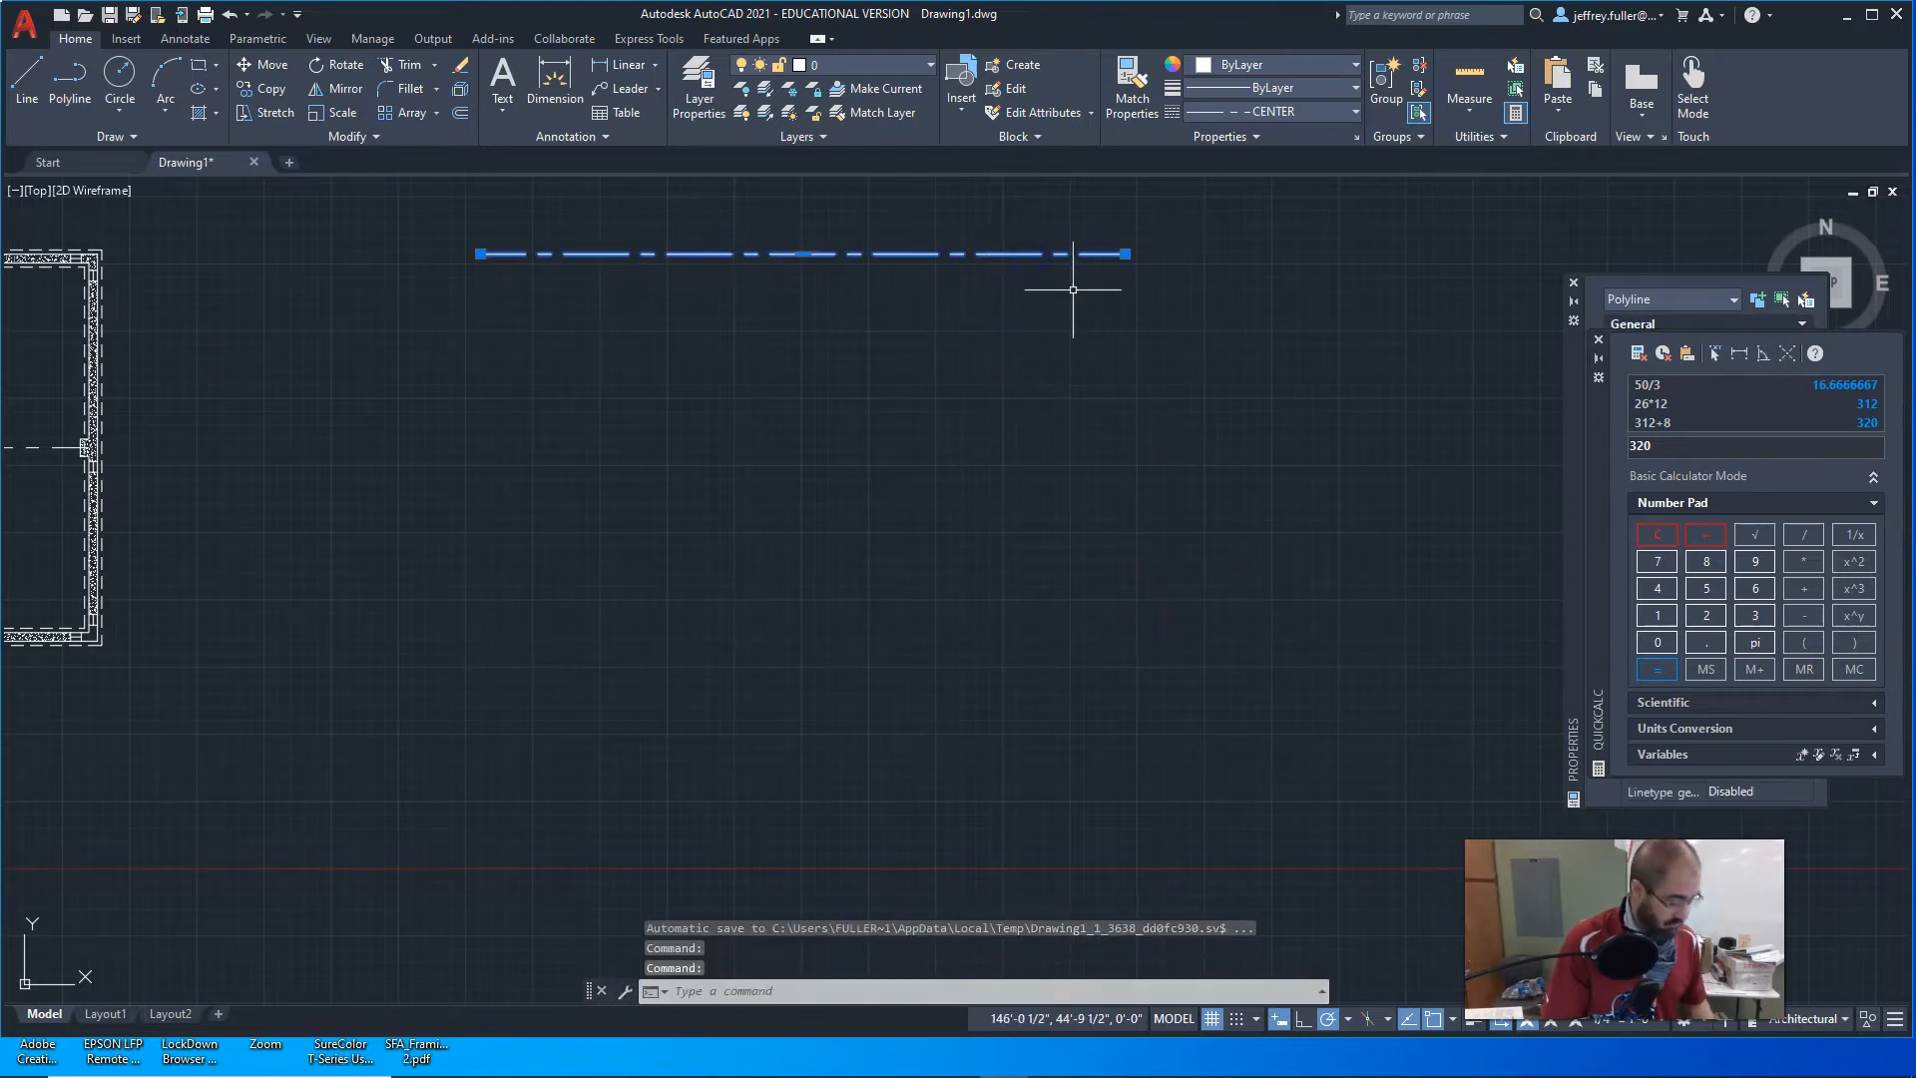
pyautogui.press('Delete')
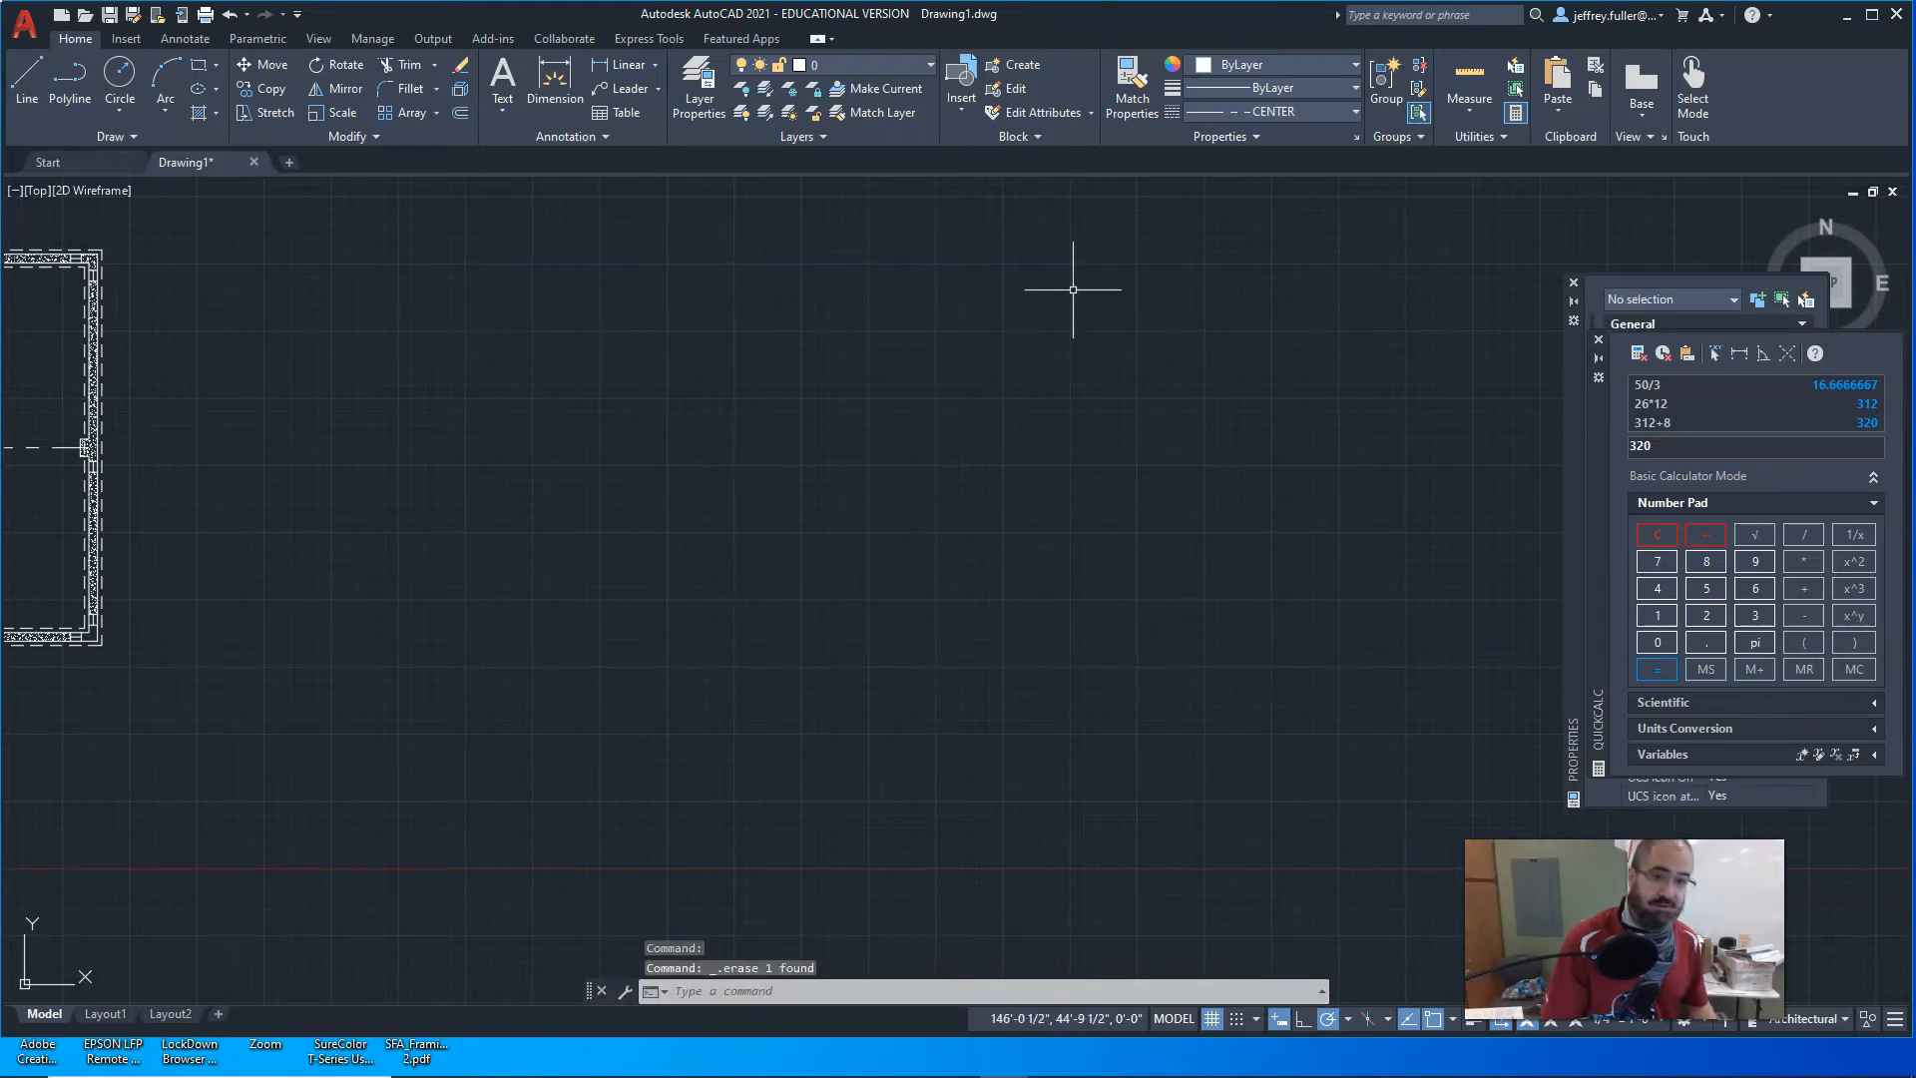
# Step: Set the linetype to ByLayer and draw a 50' by 30' rectangle right of the foundation plan, aligned with its top edge
pyautogui.click(1355, 111)
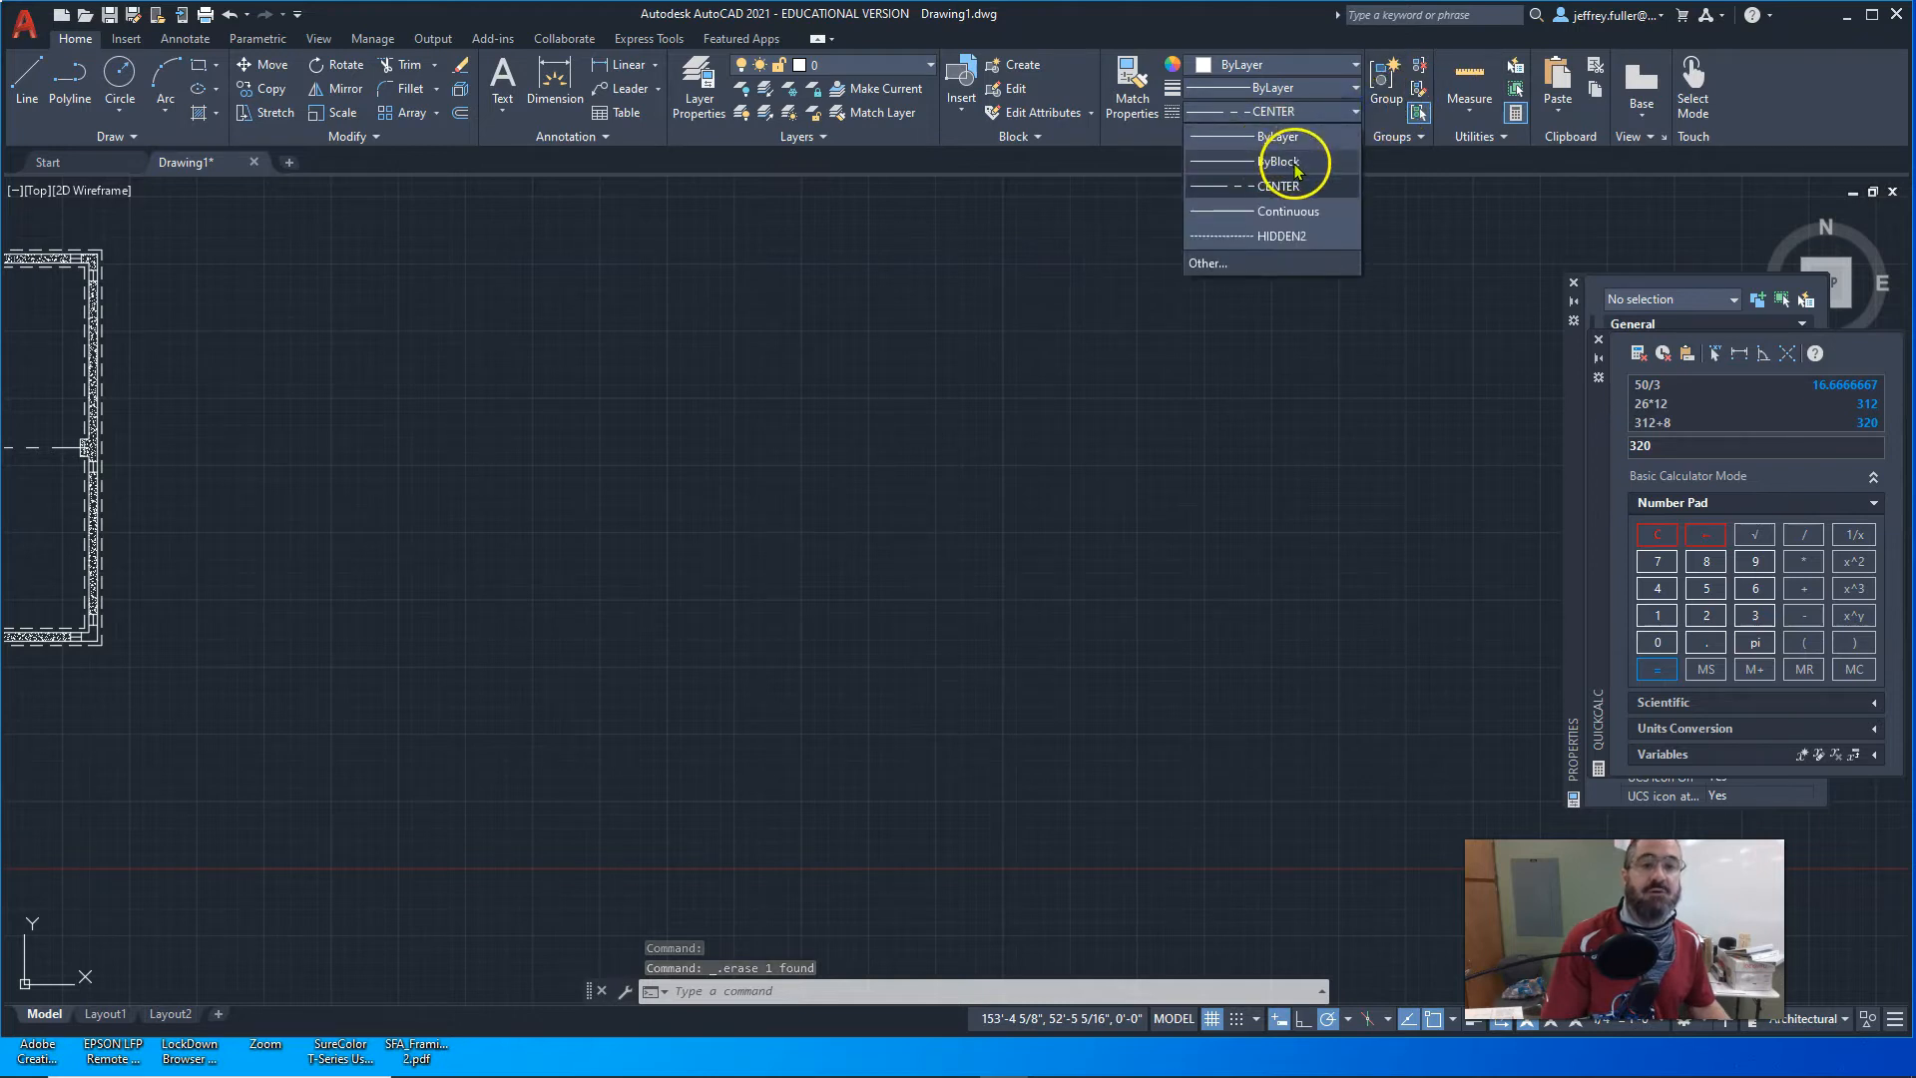
pyautogui.click(1285, 137)
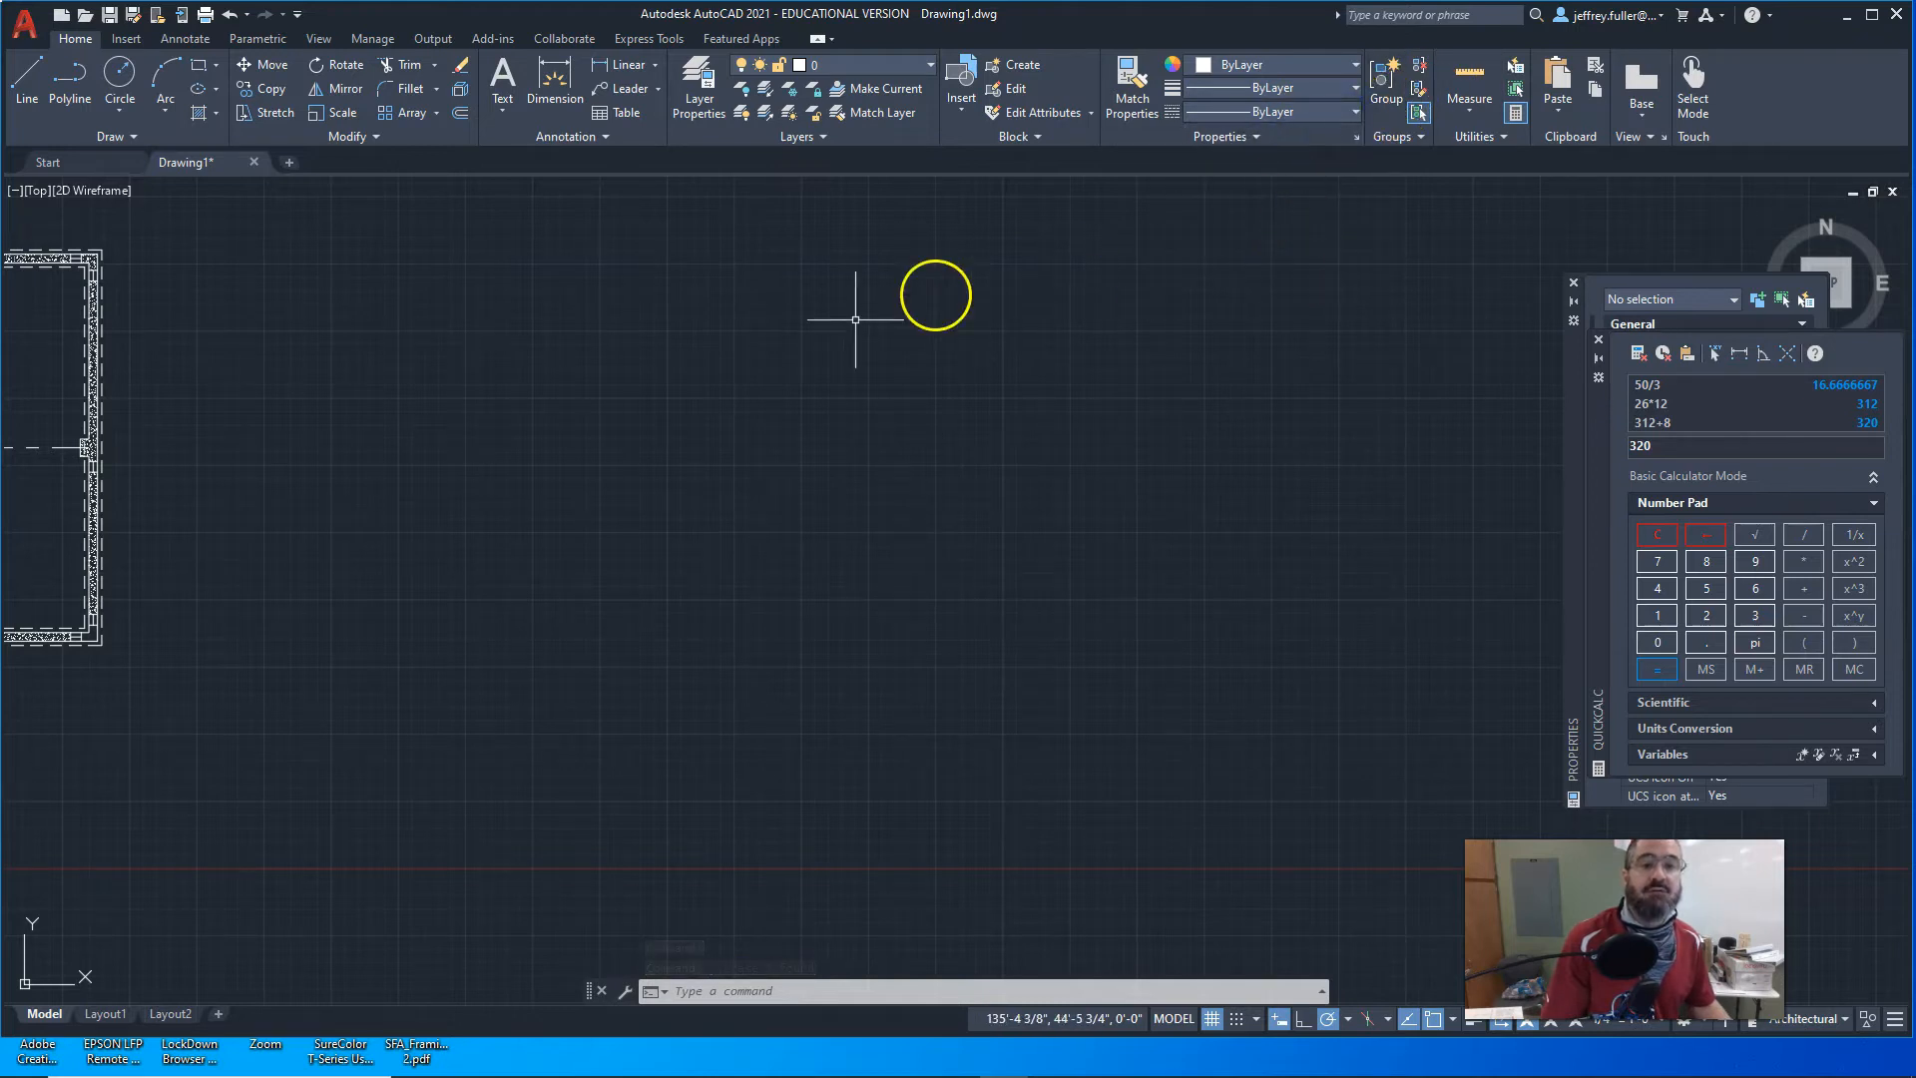
pyautogui.click(199, 64)
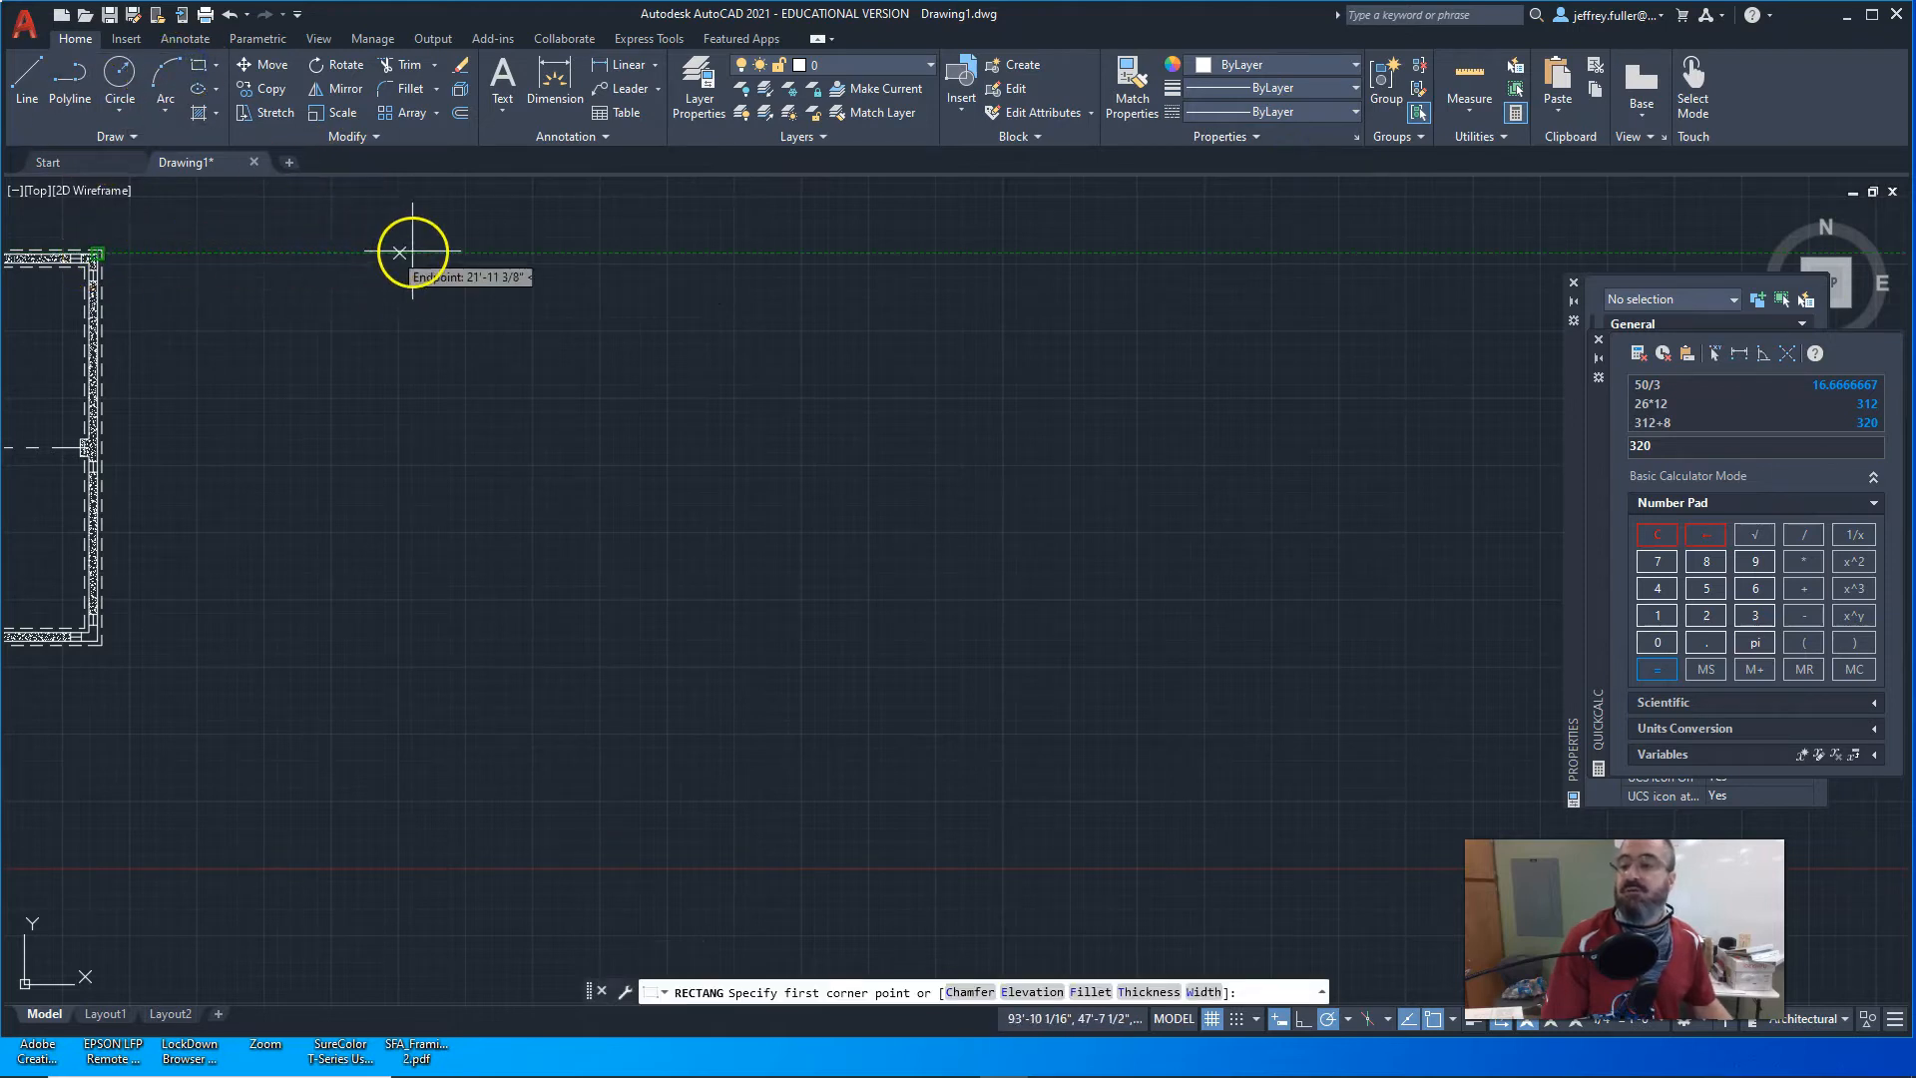
pyautogui.click(432, 254)
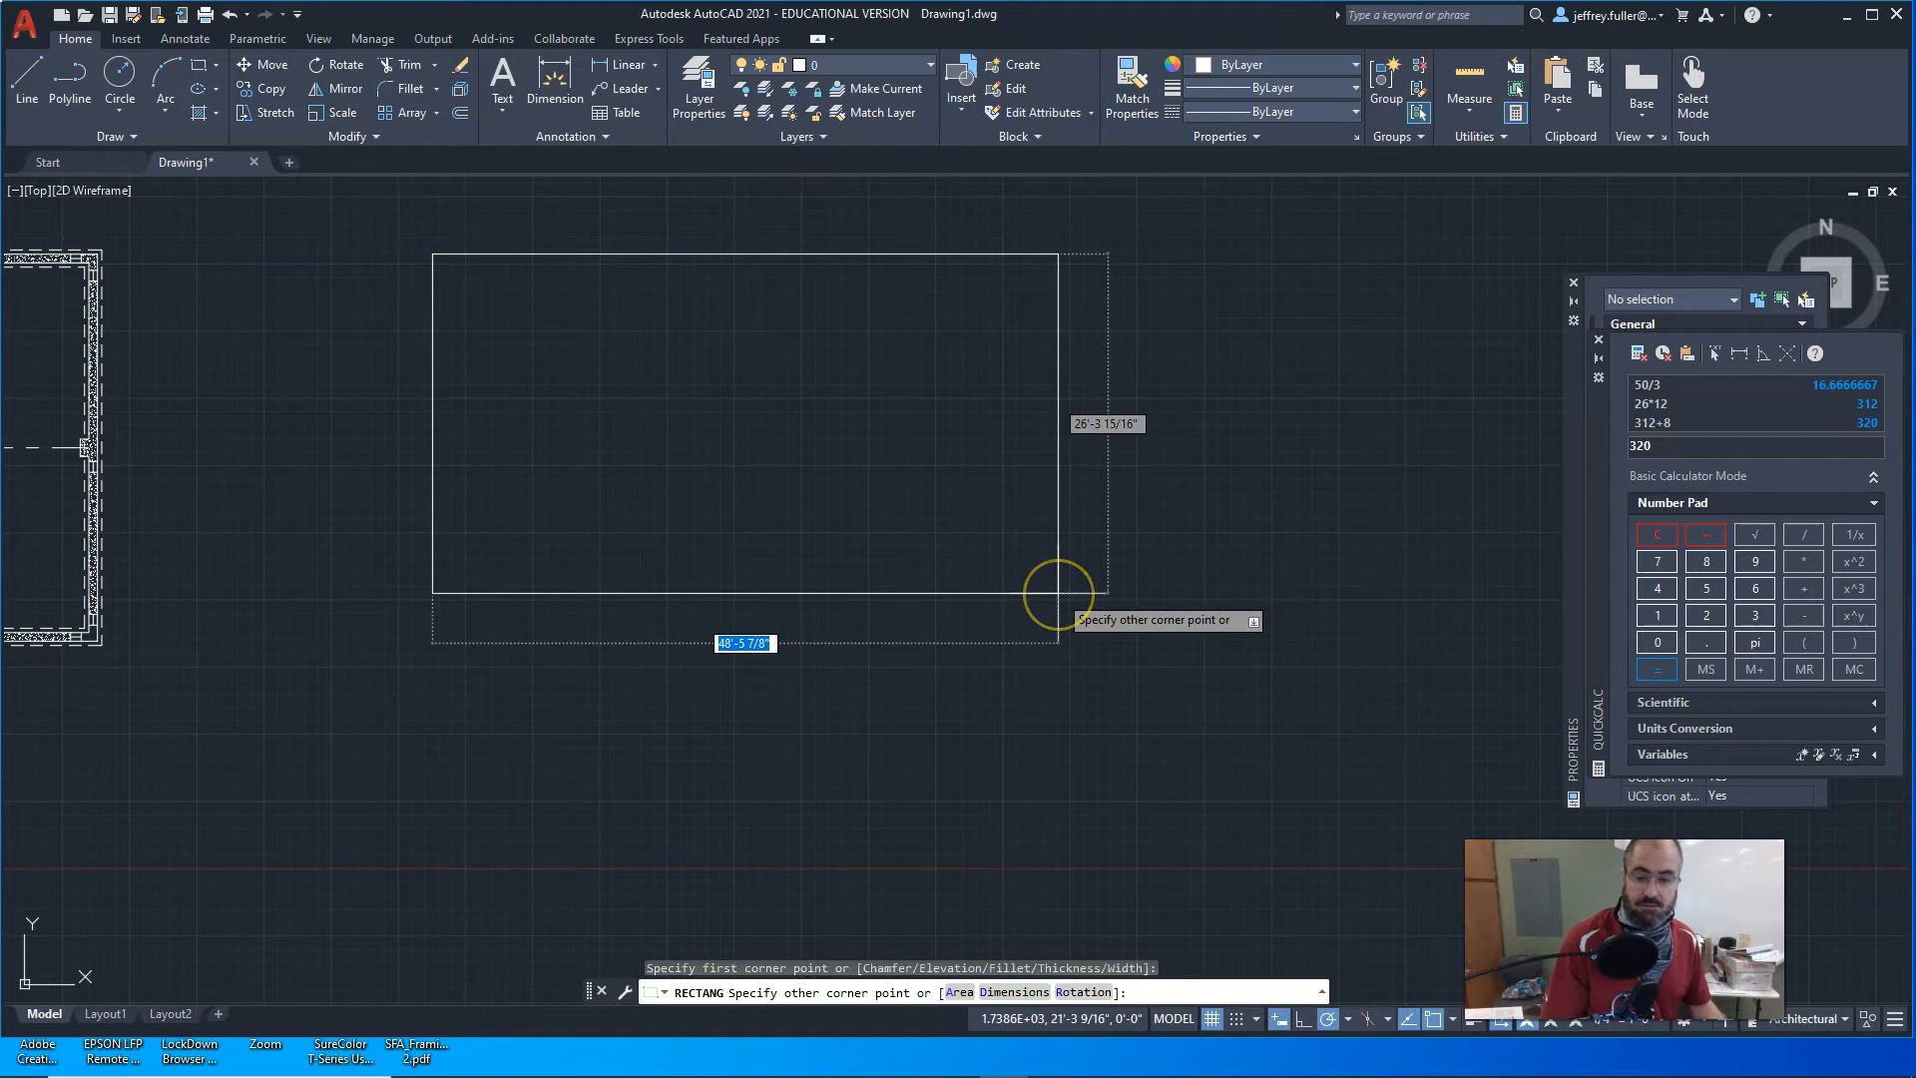
pyautogui.write("50'")
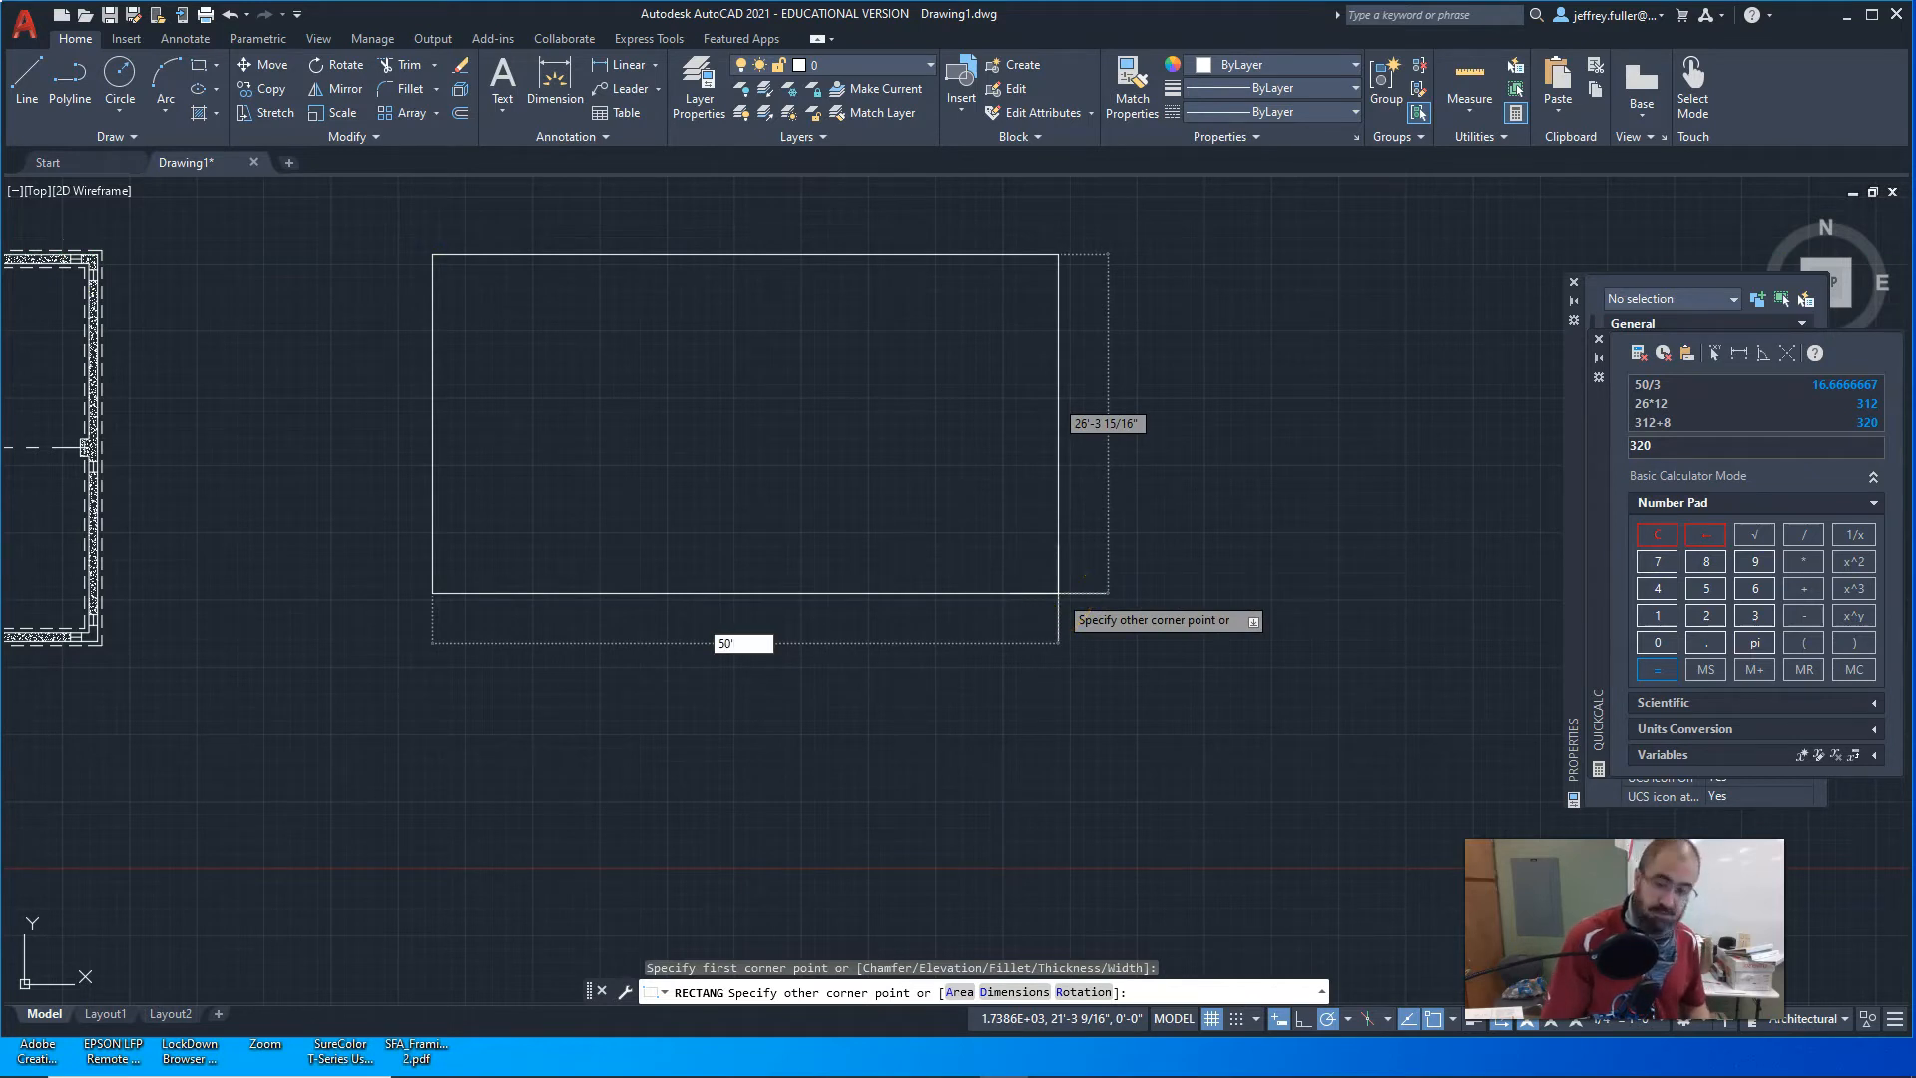
pyautogui.press('Tab')
pyautogui.write('30')
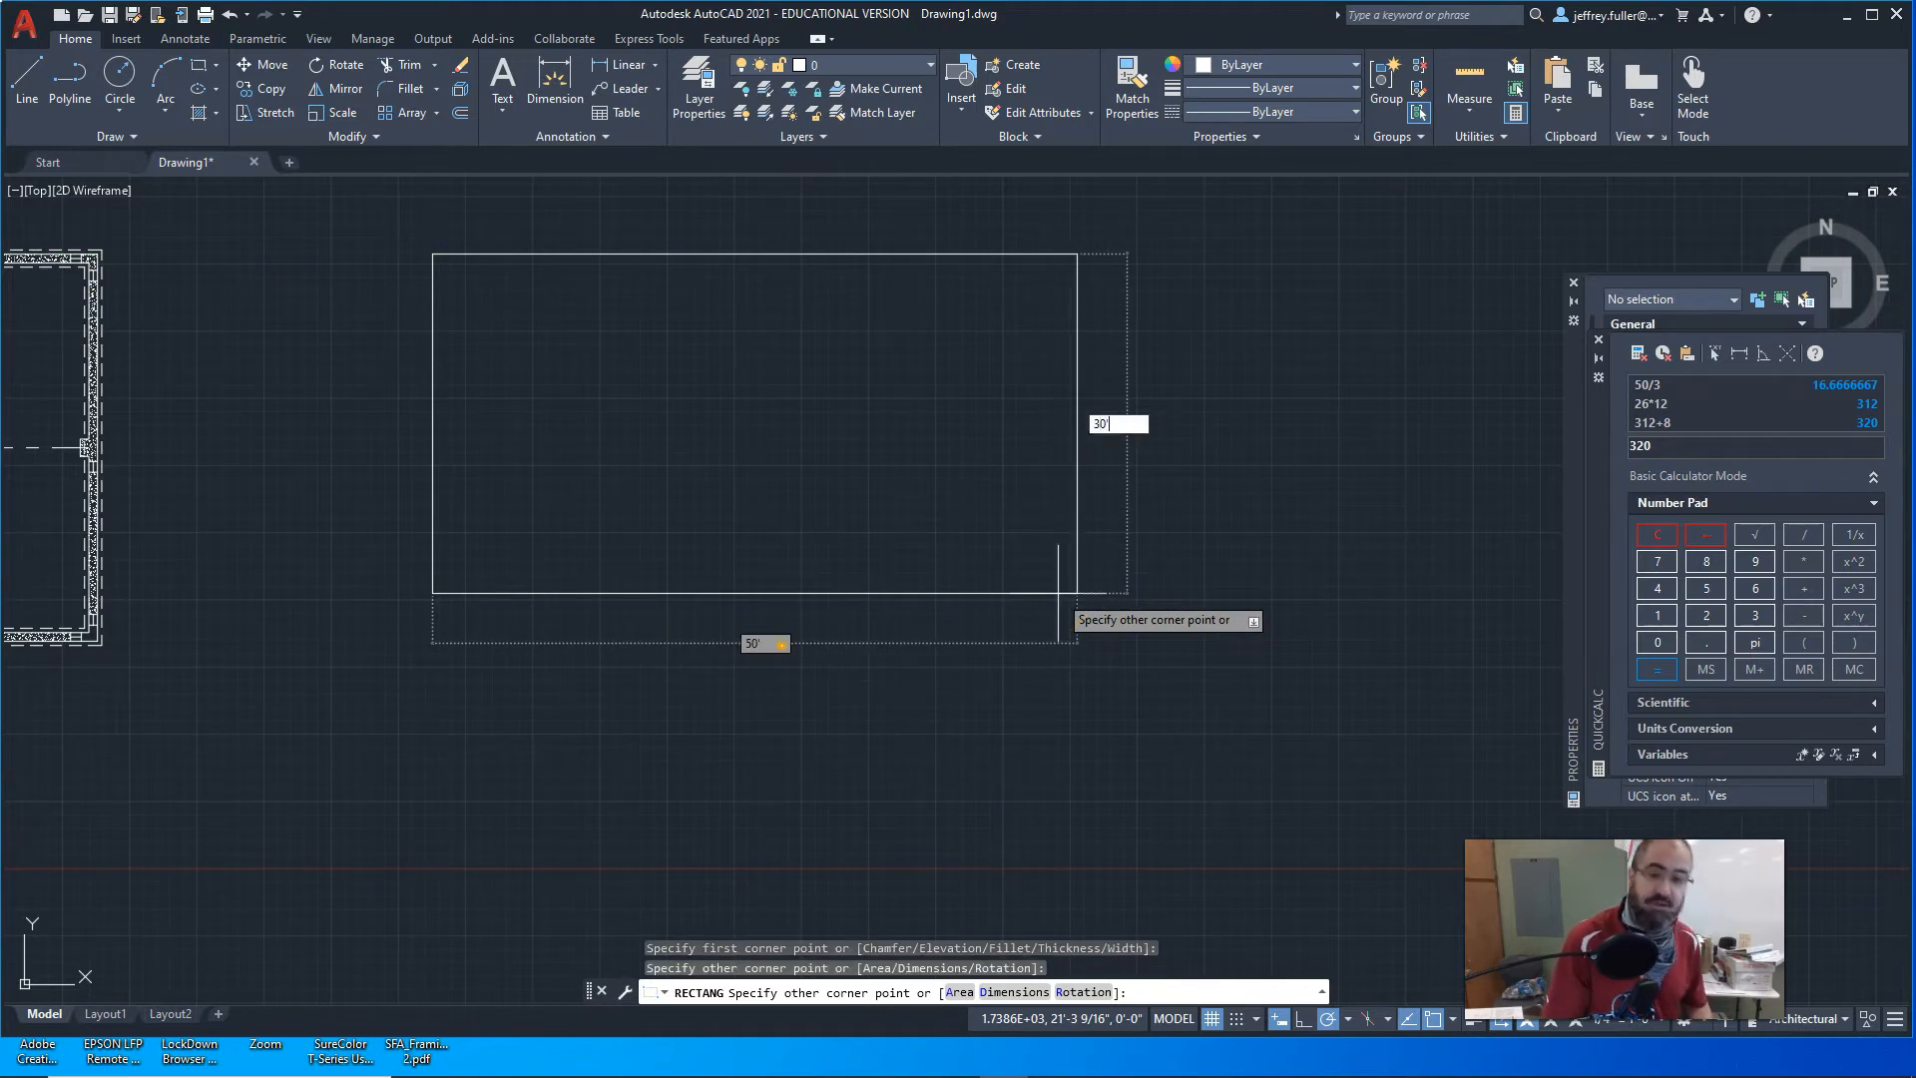
pyautogui.press('Return')
# Step: Offset the new rectangle 8" to the inside
pyautogui.moveTo(813, 583); pyautogui.dragTo(936, 620, button='middle')
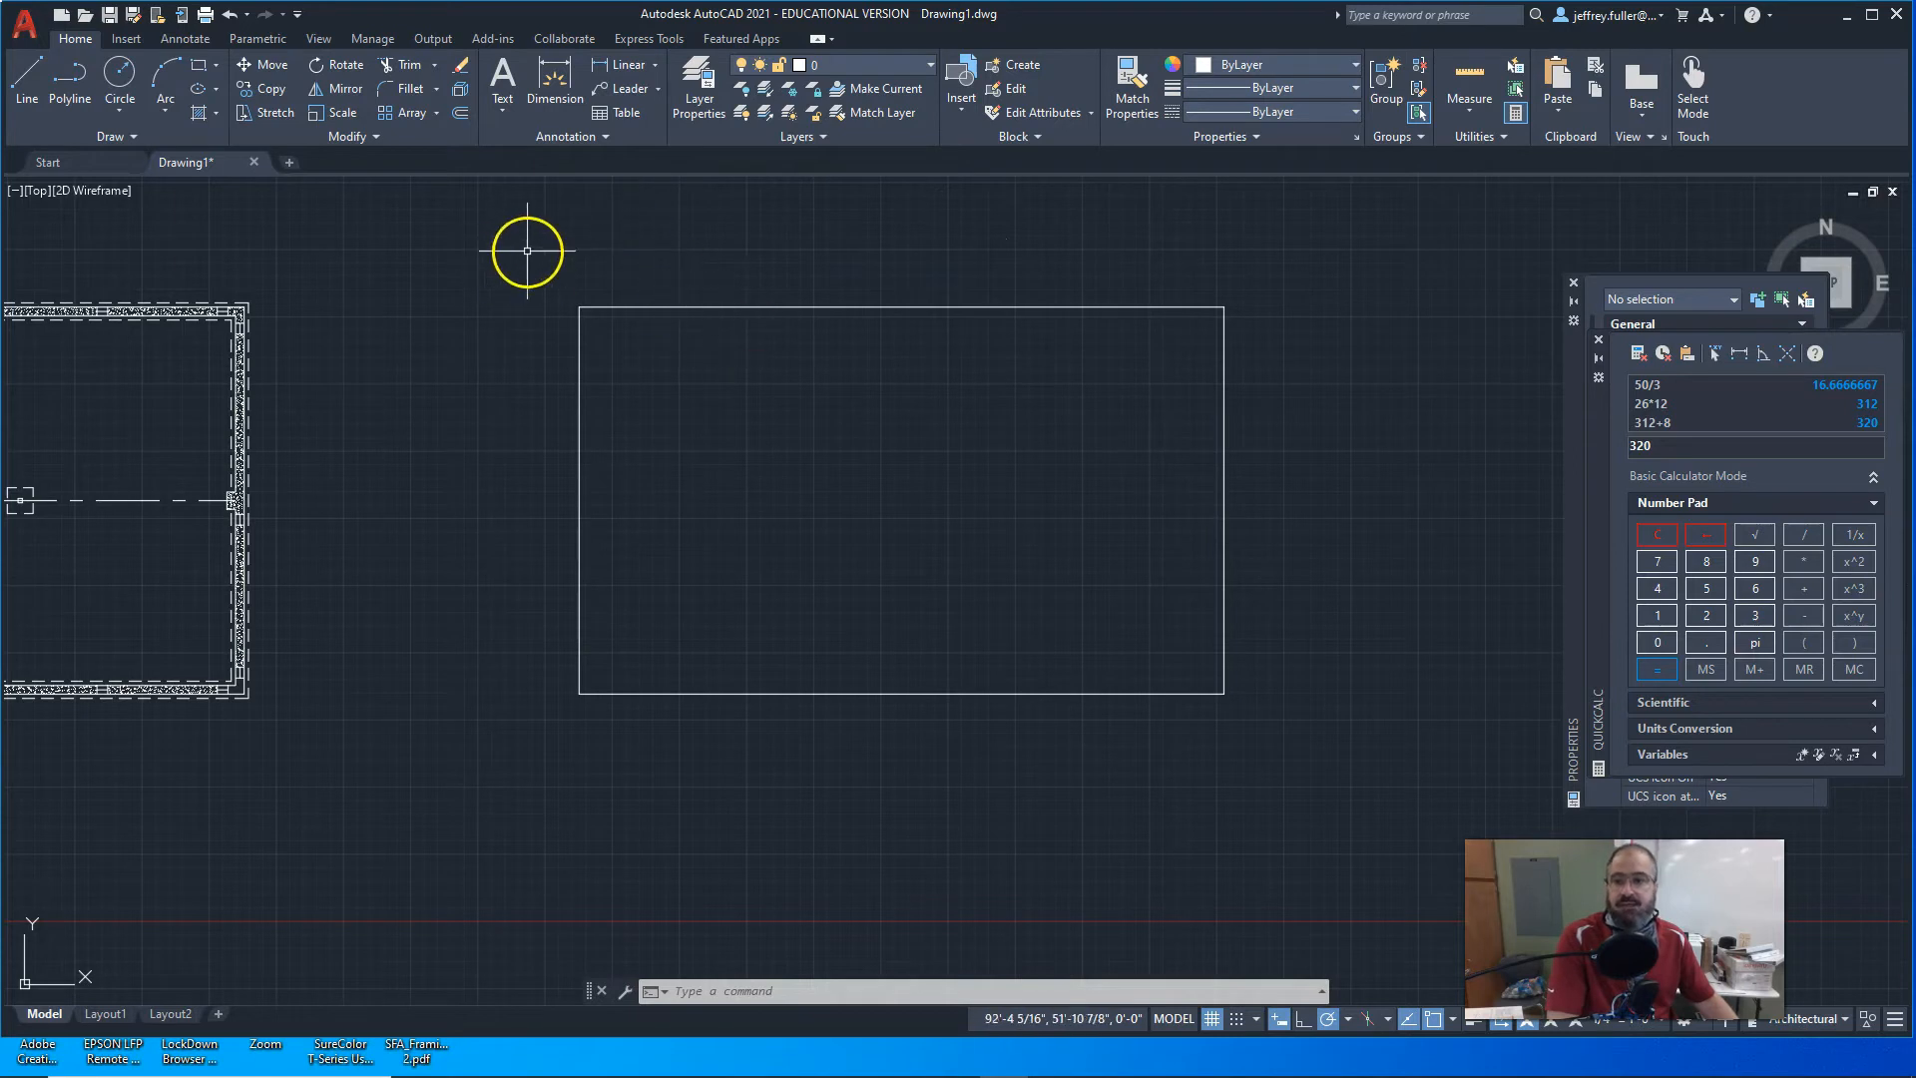
pyautogui.click(461, 110)
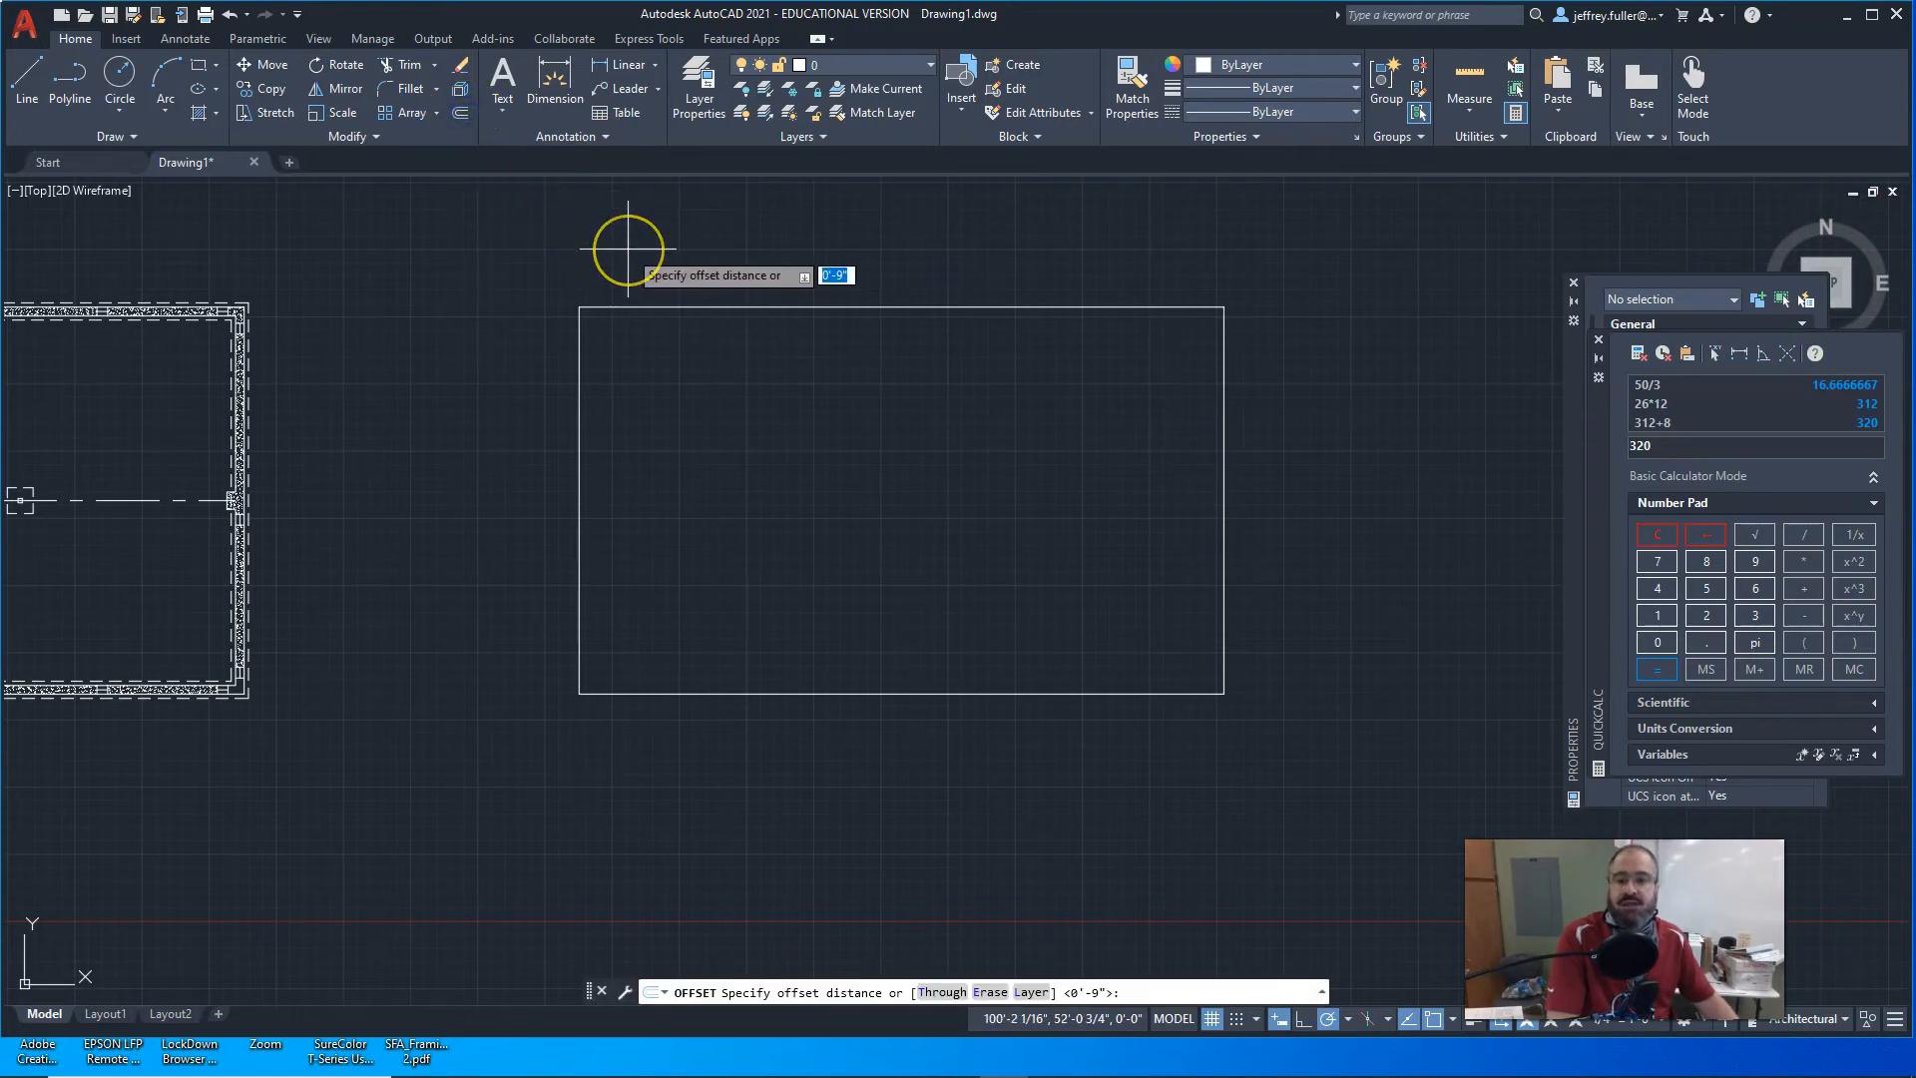
pyautogui.write('8')
pyautogui.press('Return')
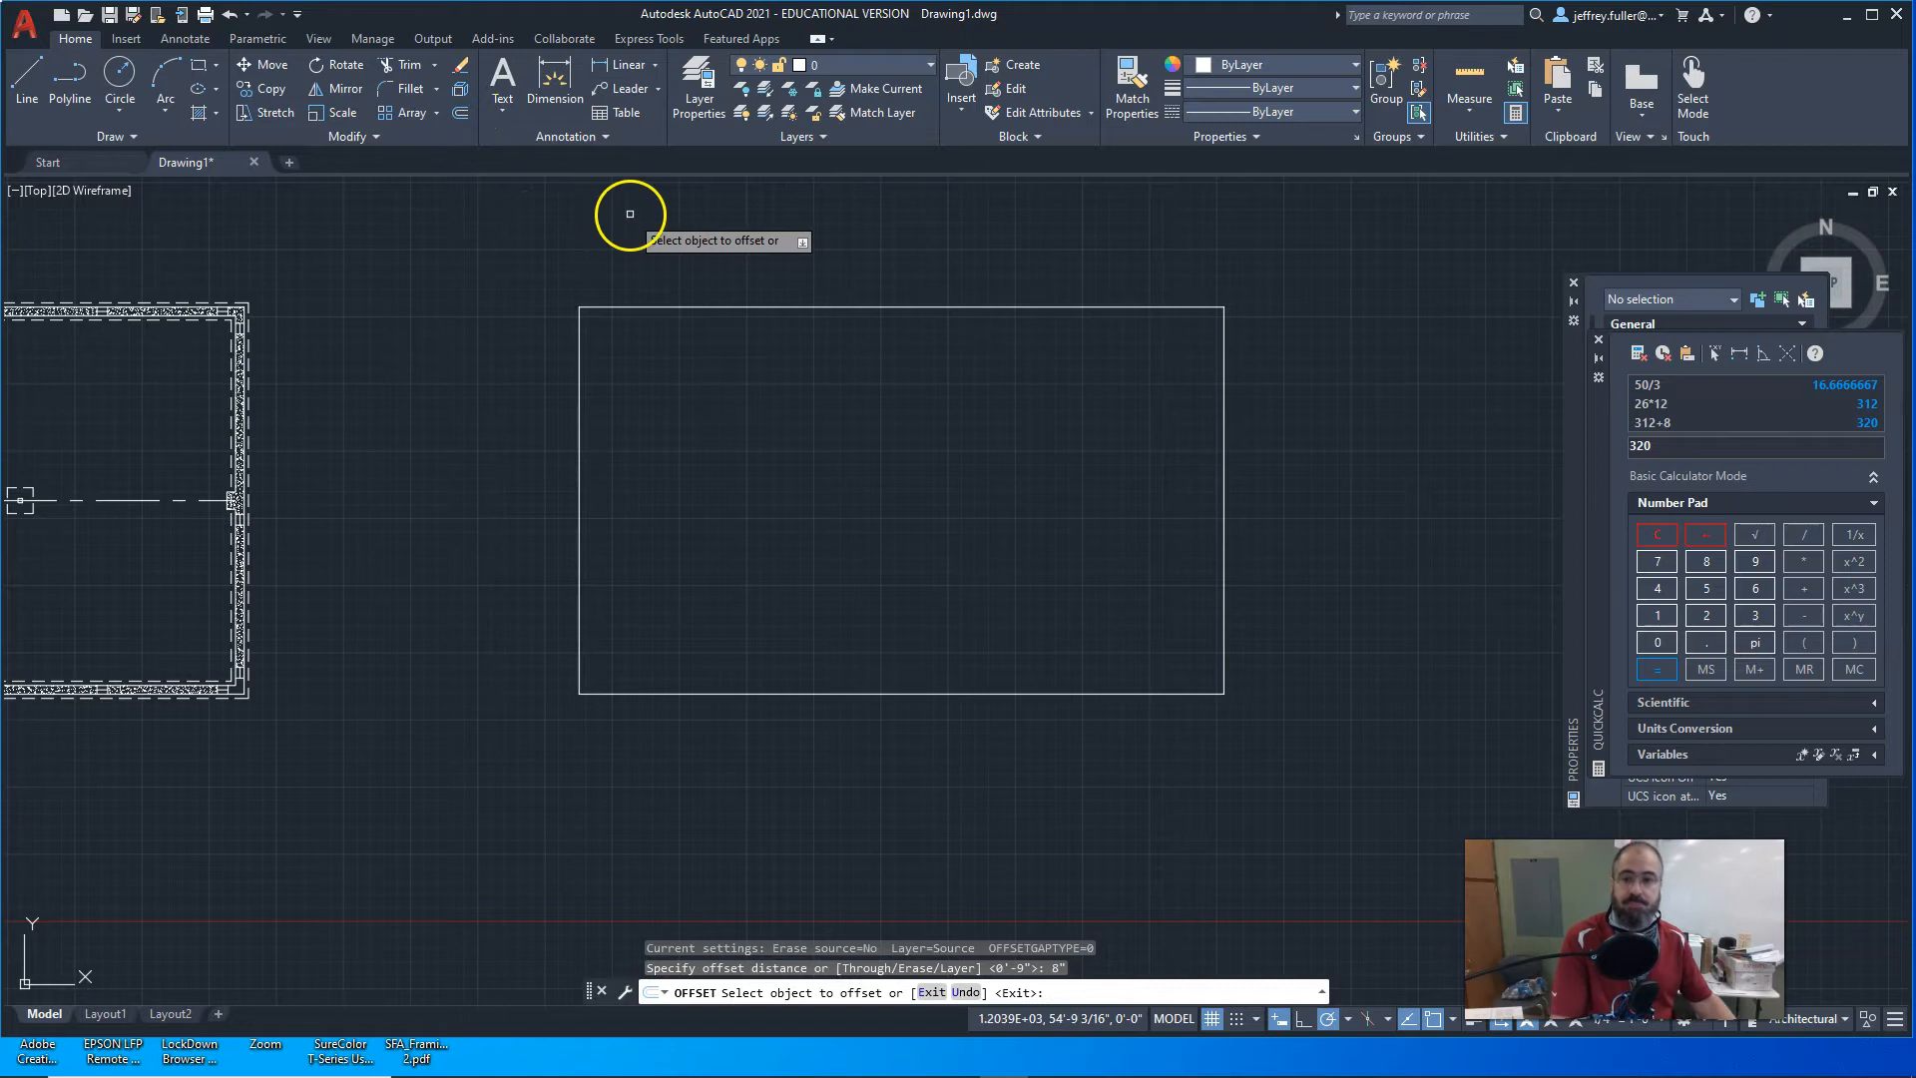
pyautogui.click(830, 305)
pyautogui.click(816, 447)
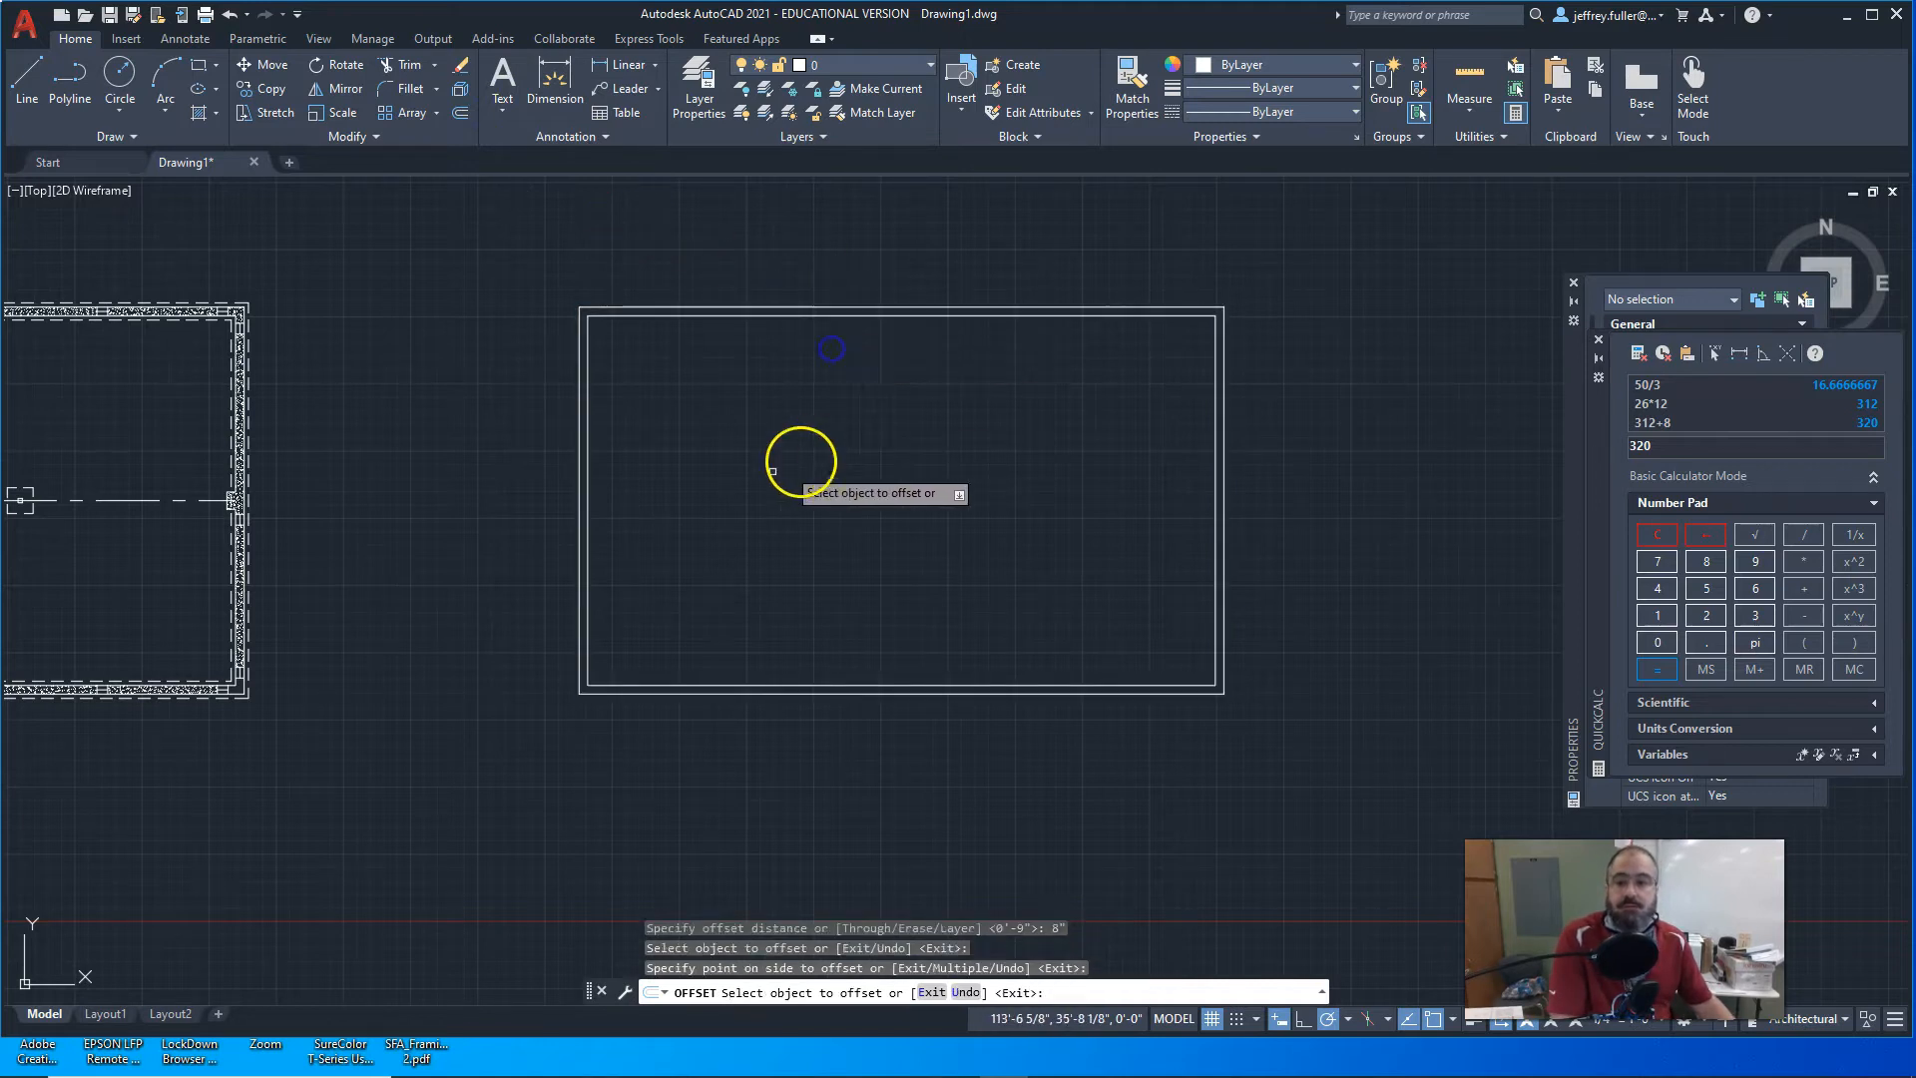
# Step: Offset the inner rectangle 4" inward and the outer rectangle 4" outward
pyautogui.scroll(4, 709, 442)
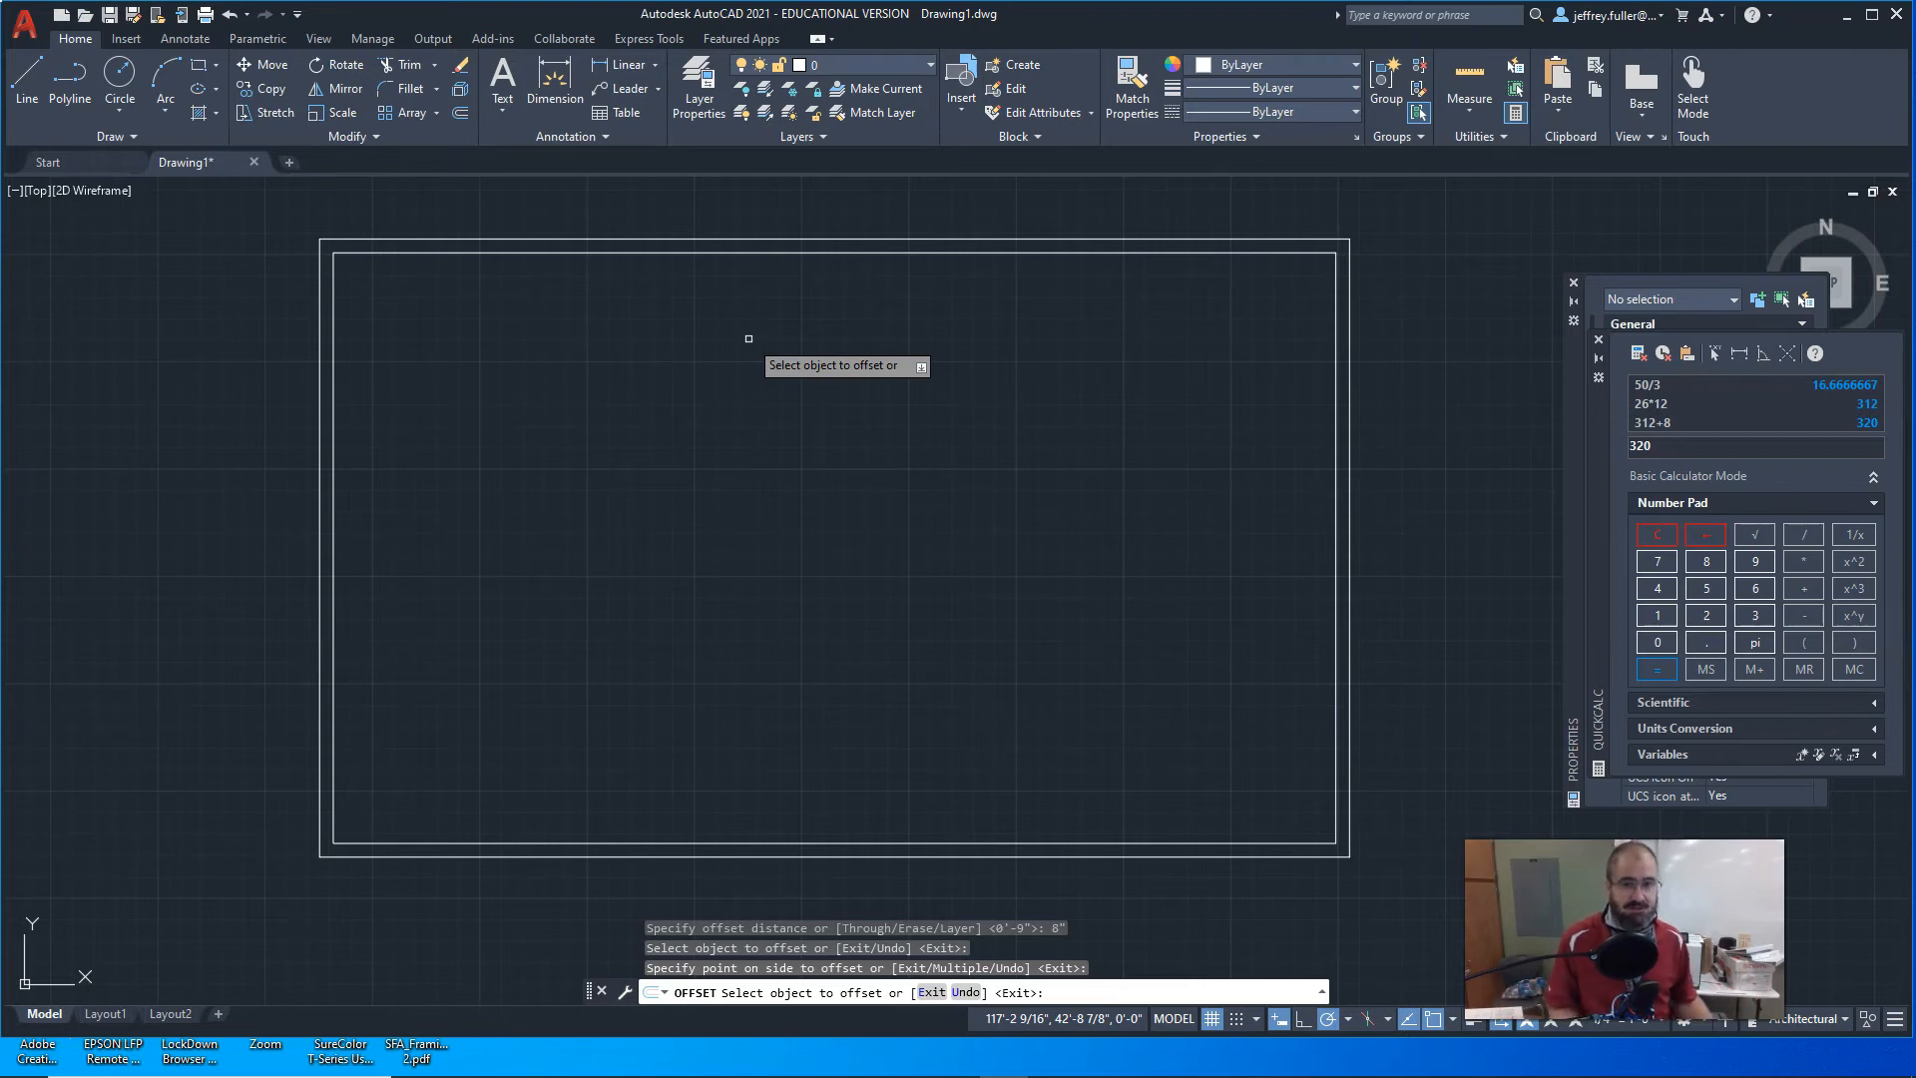
pyautogui.scroll(2, 600, 246)
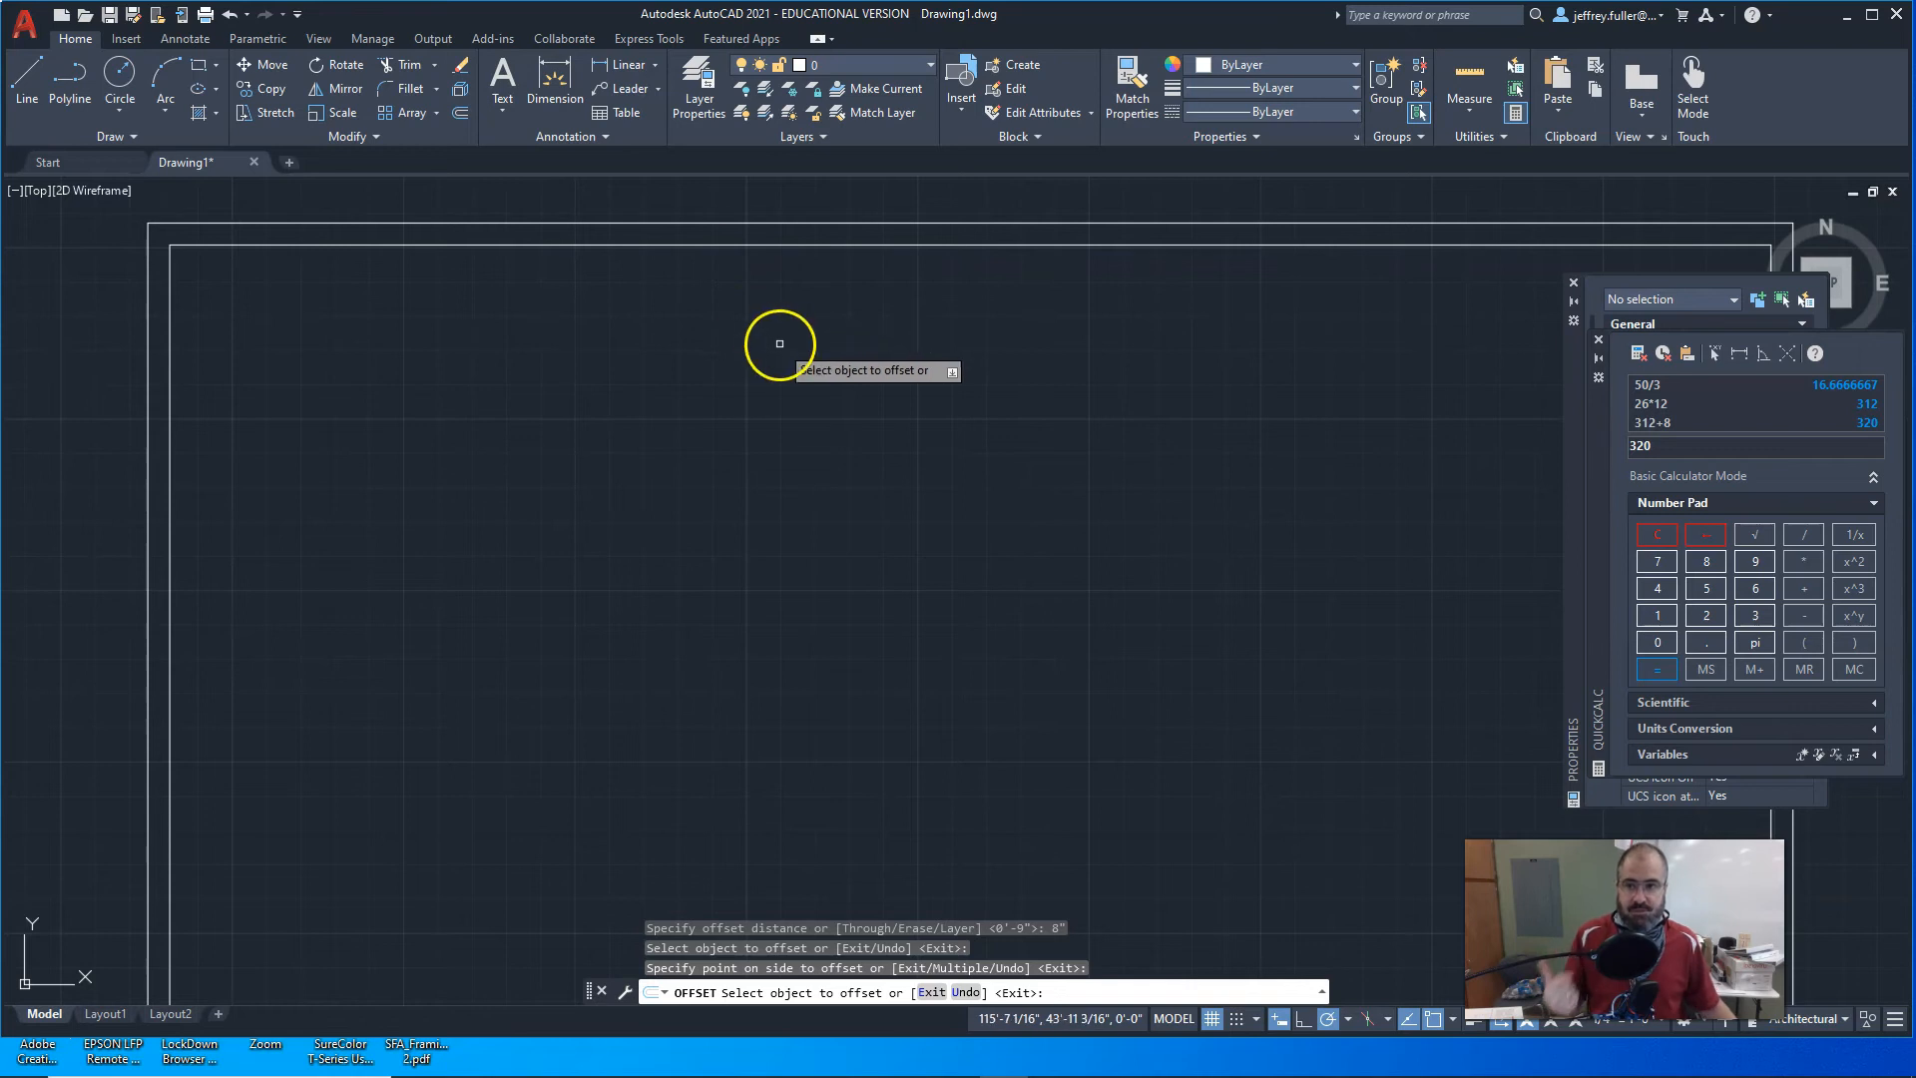
pyautogui.click(460, 112)
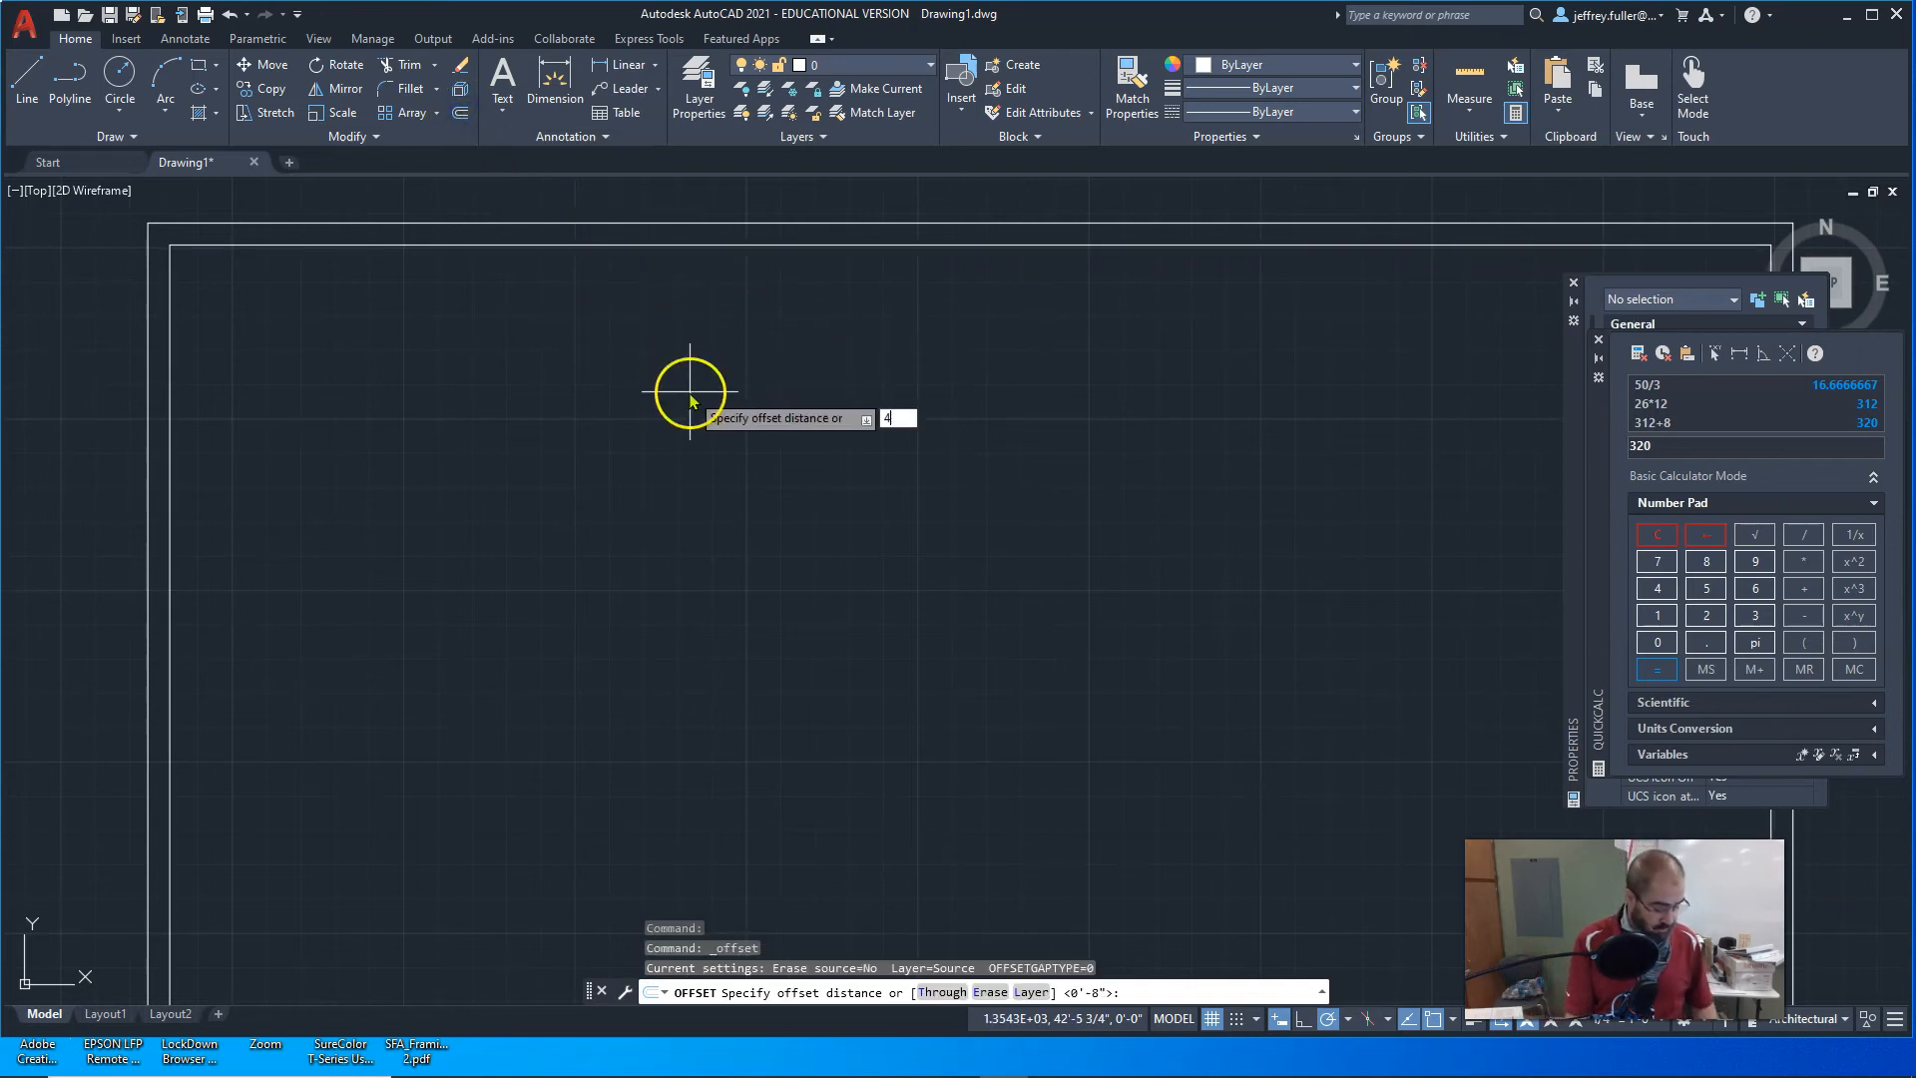
pyautogui.press('Return')
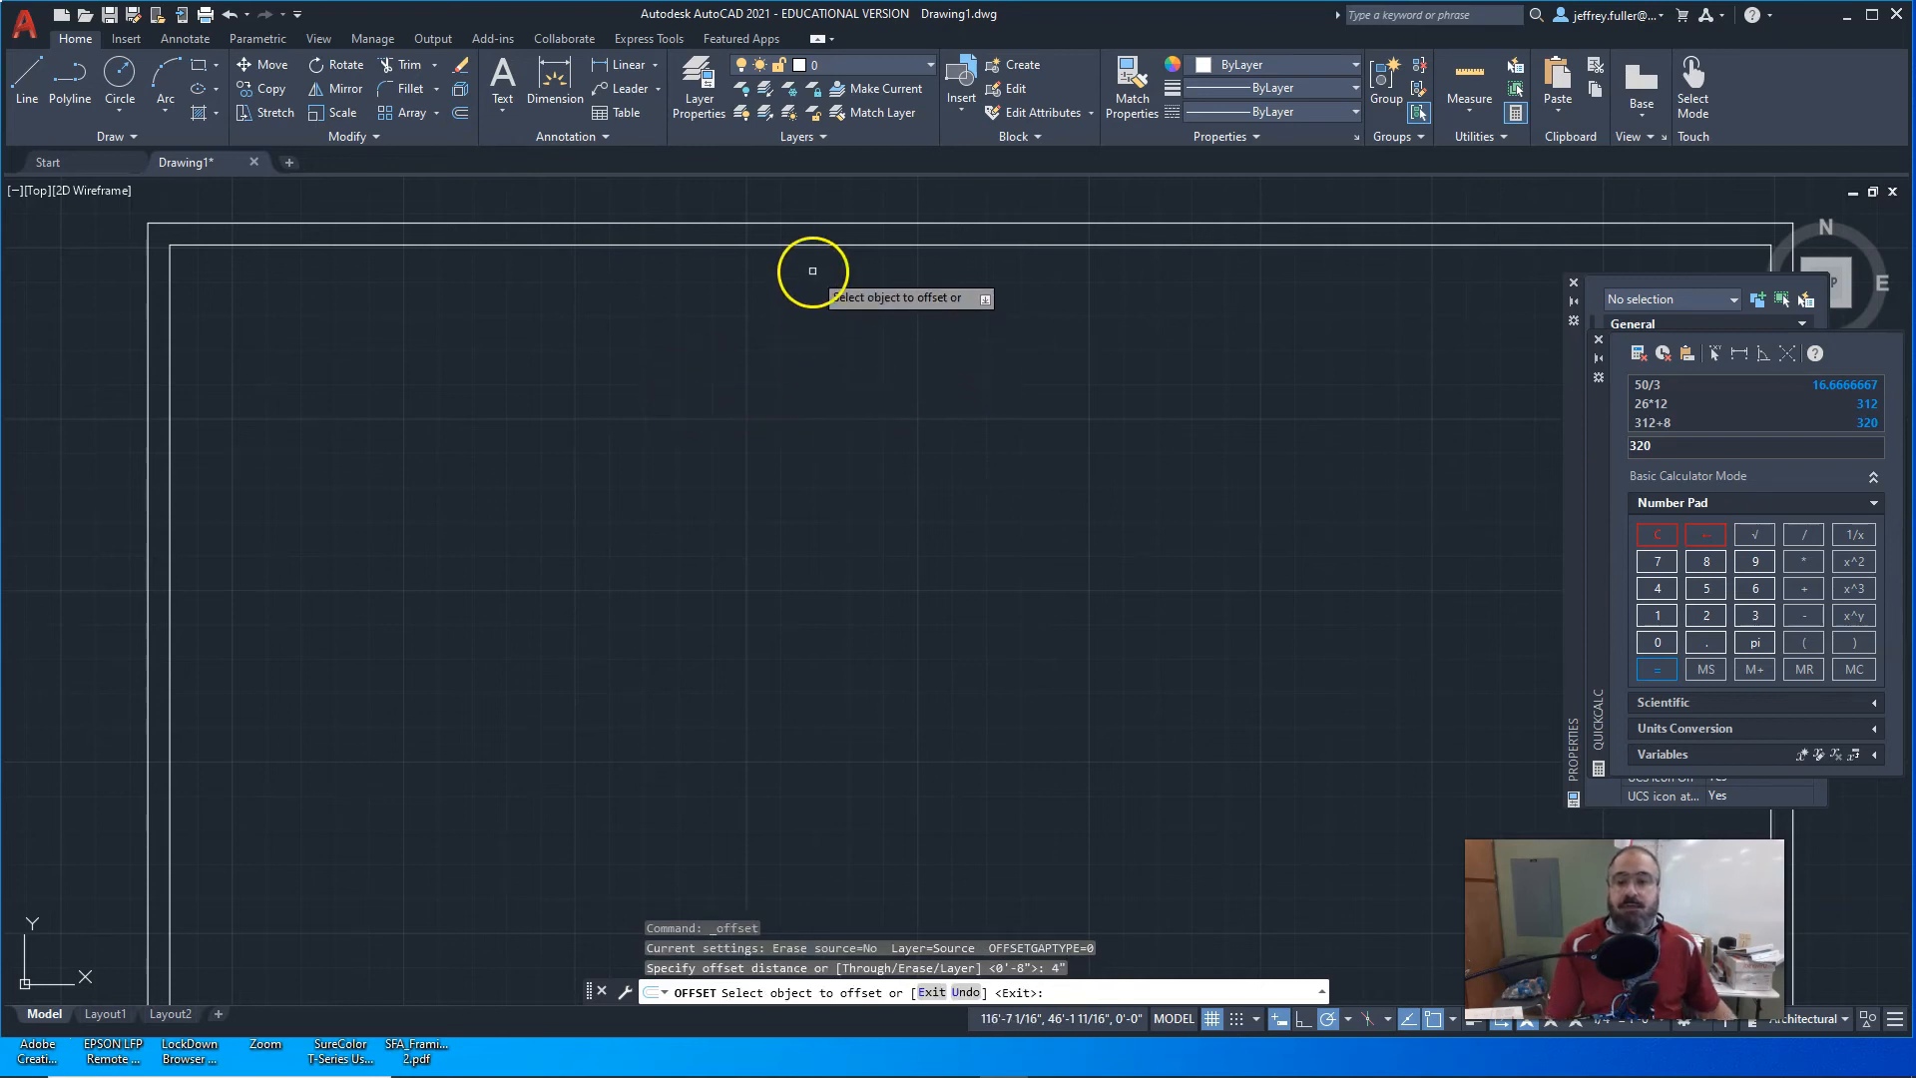
pyautogui.click(791, 244)
pyautogui.click(795, 261)
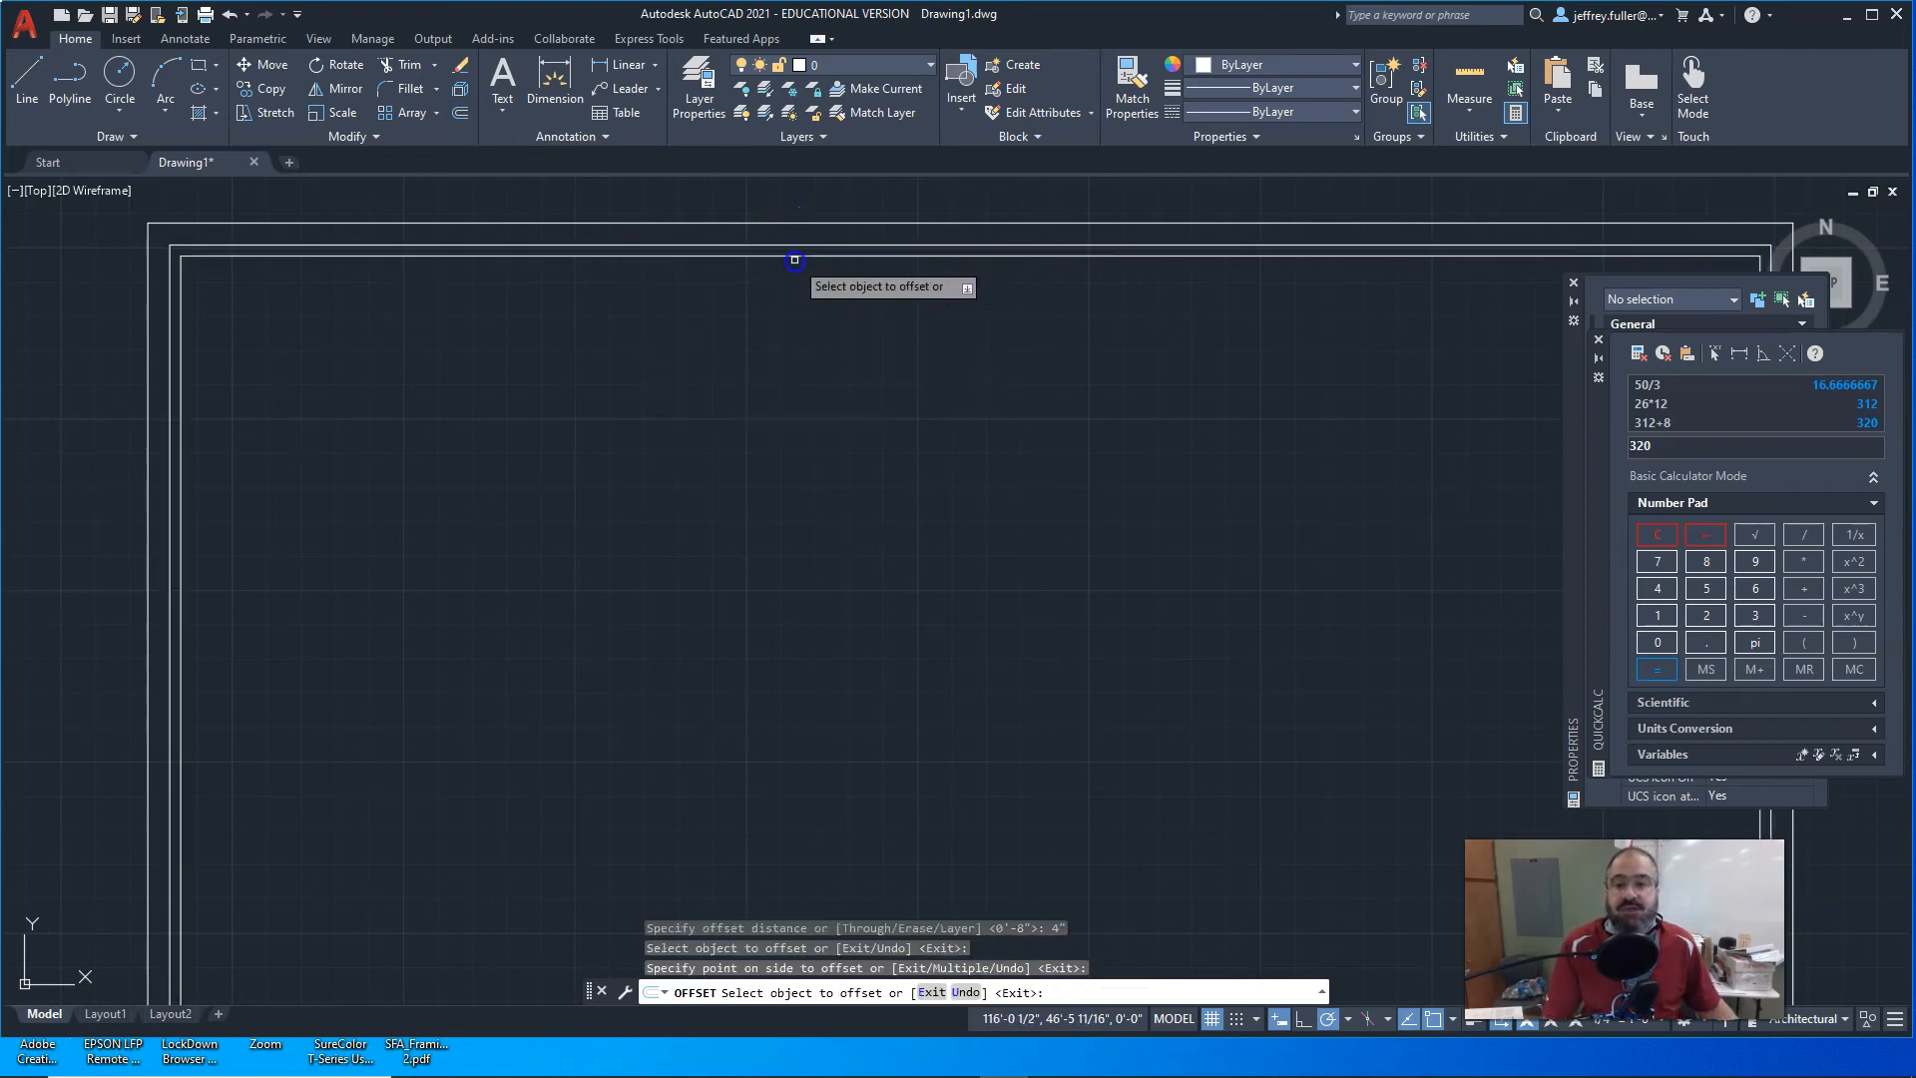
pyautogui.click(809, 222)
pyautogui.click(809, 206)
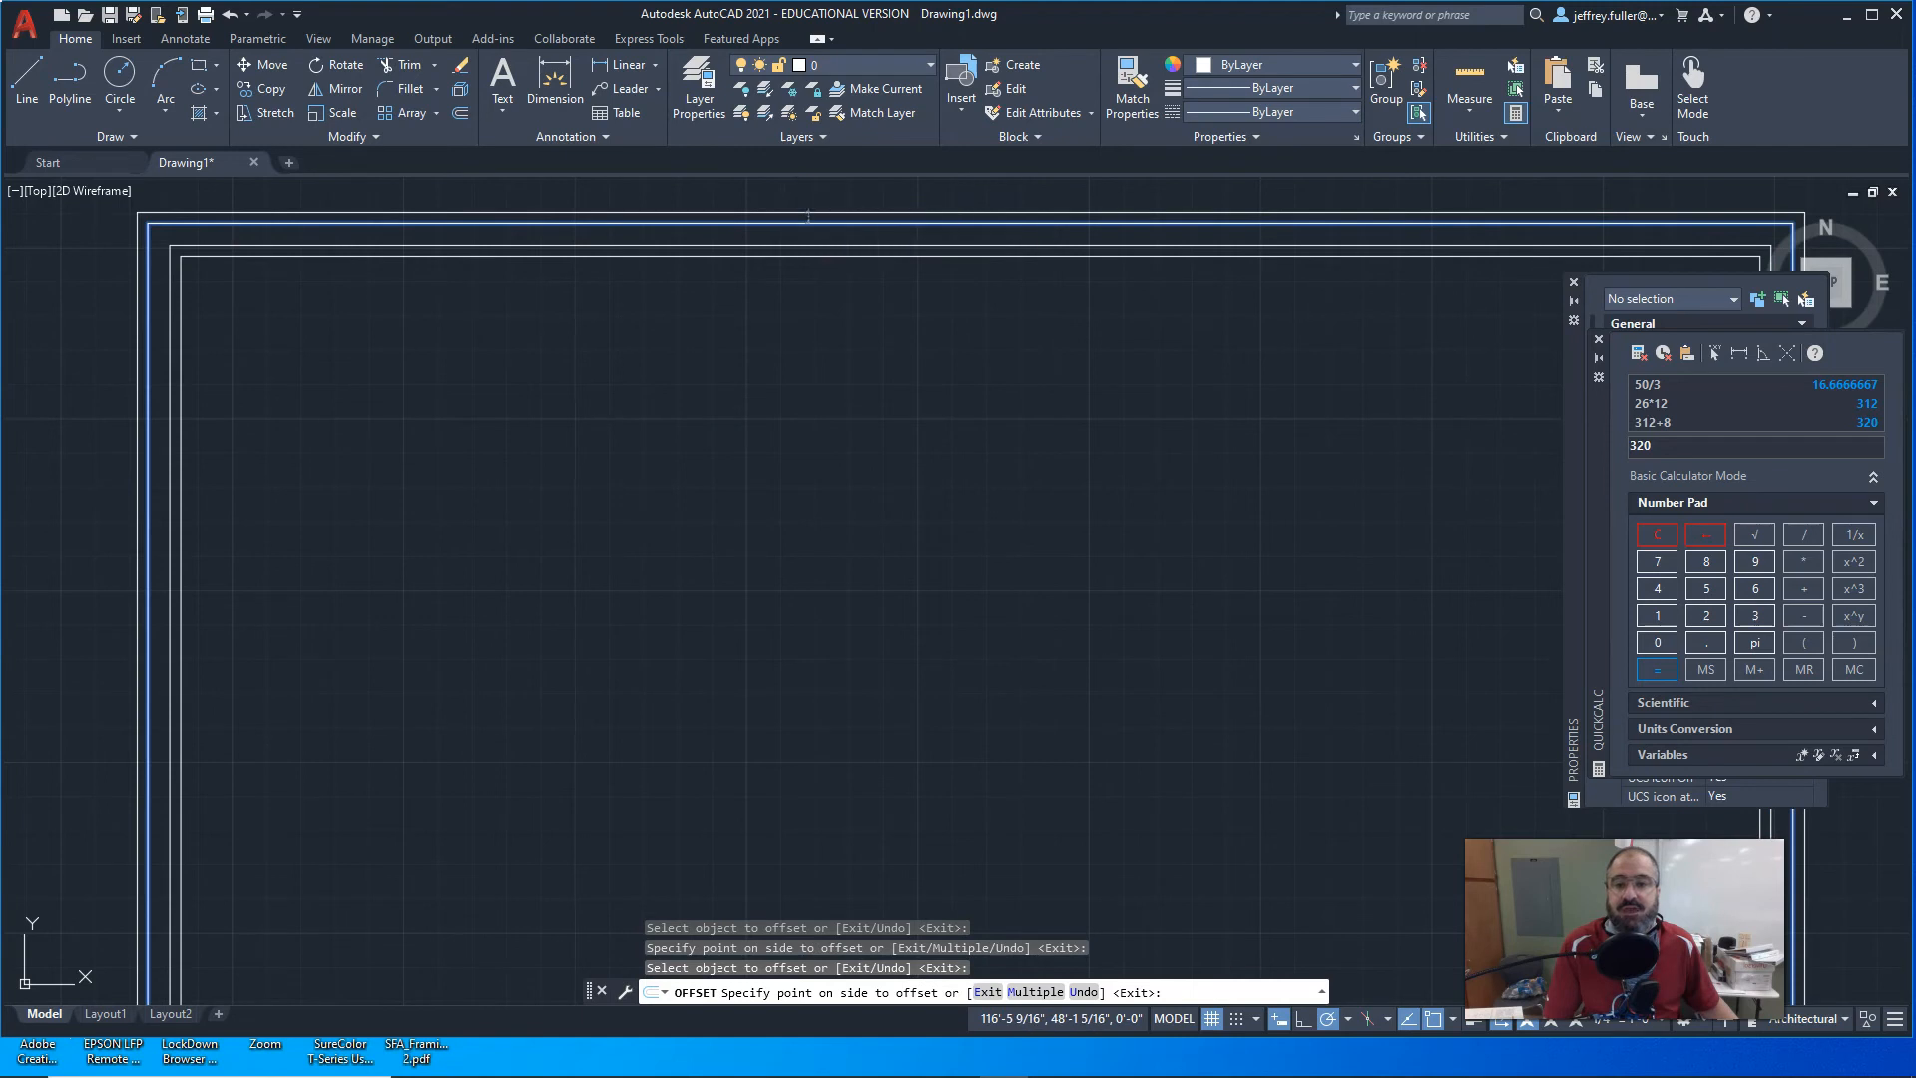
pyautogui.scroll(-2, 891, 336)
pyautogui.moveTo(889, 356); pyautogui.dragTo(716, 358, button='middle')
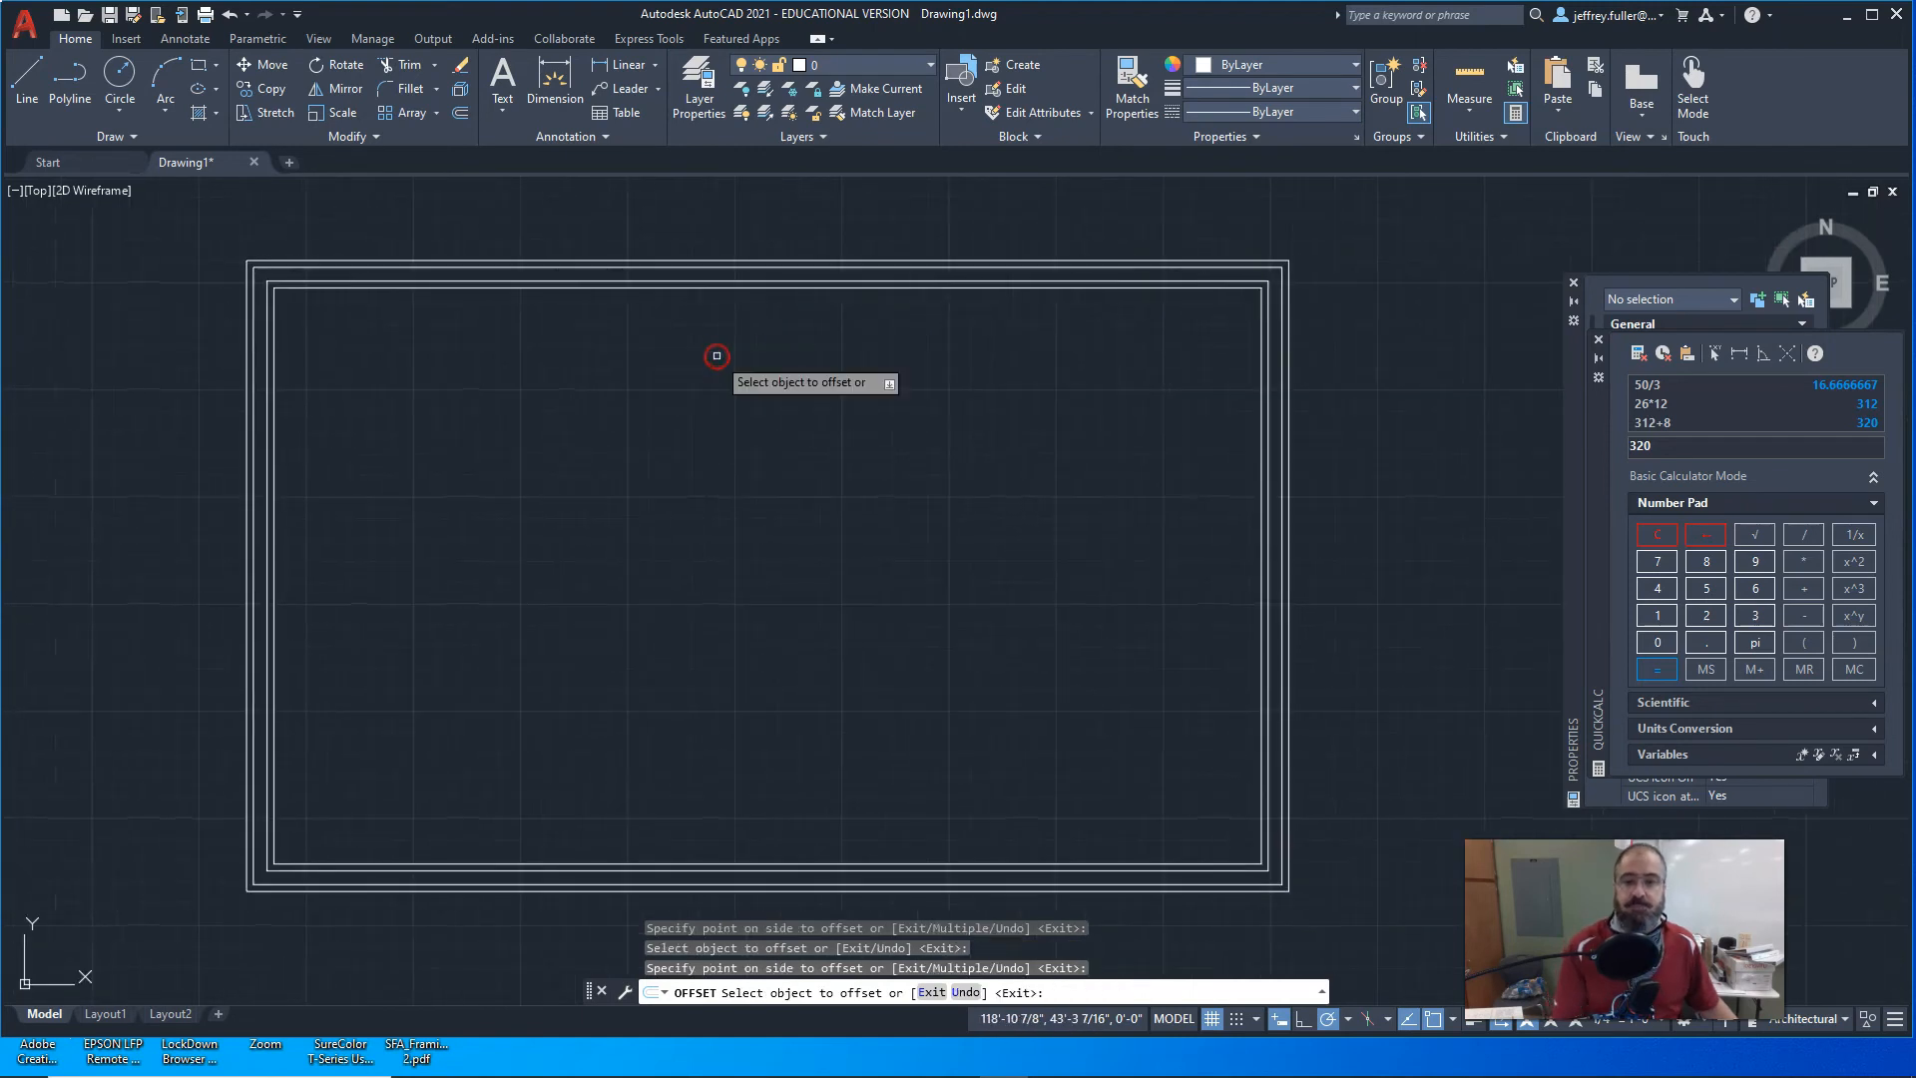
pyautogui.press('Escape')
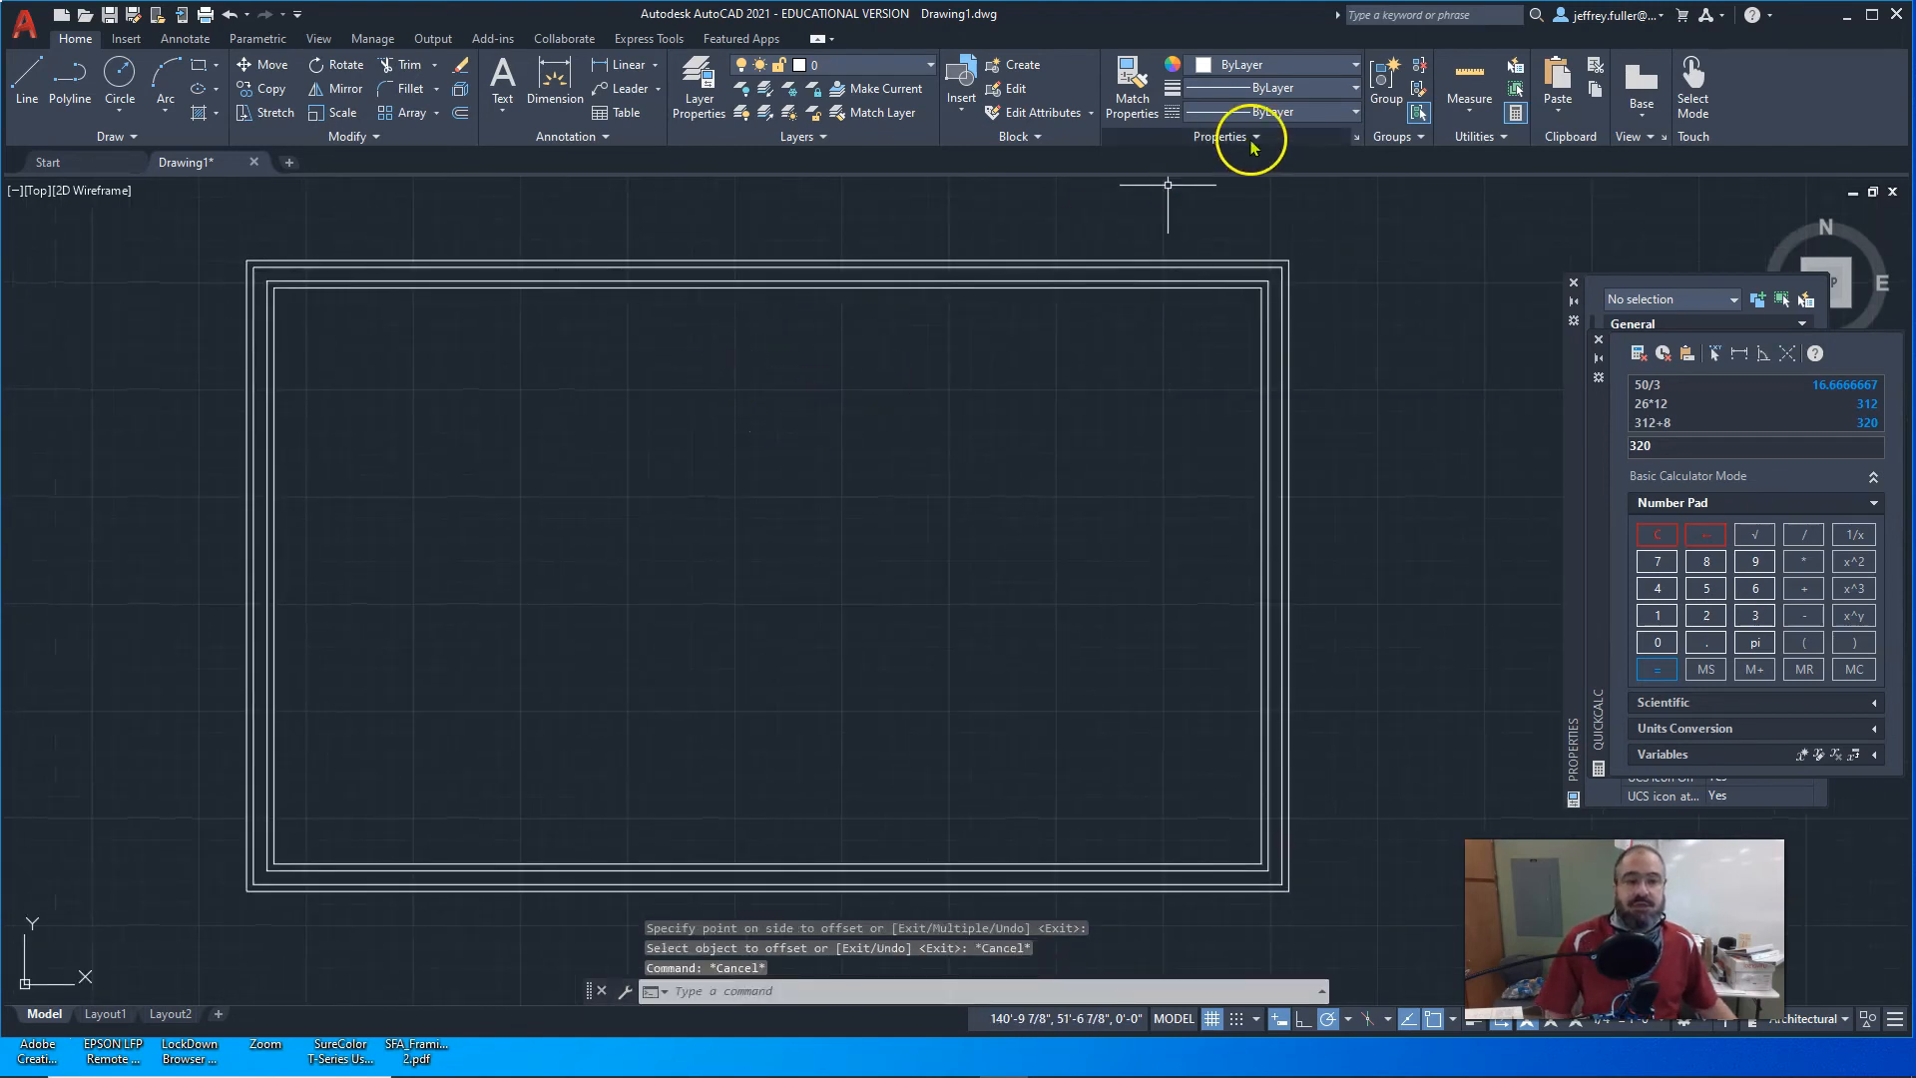
# Step: Examine the loaded linetypes in the Linetype Manager and the linetypes in acad.lin available to load, especially the hidden ones
pyautogui.click(1058, 287)
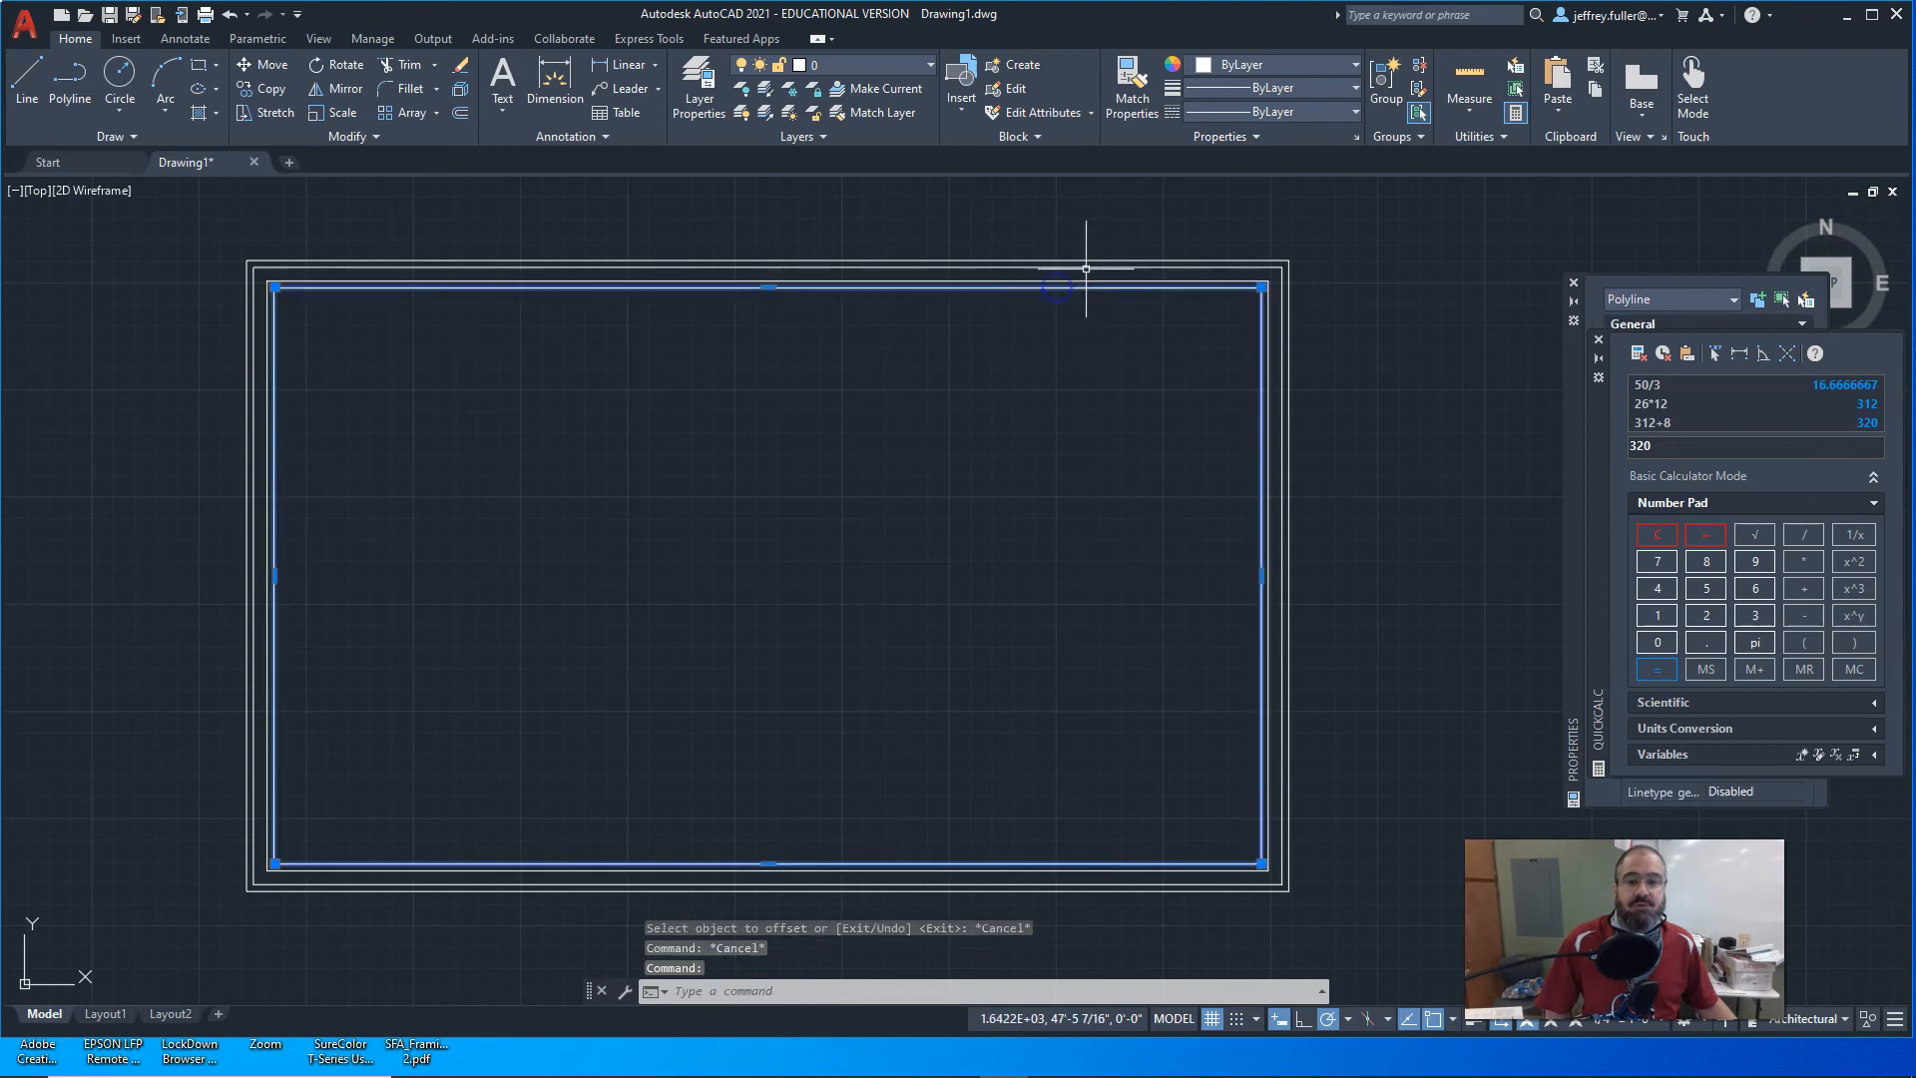
pyautogui.click(1087, 261)
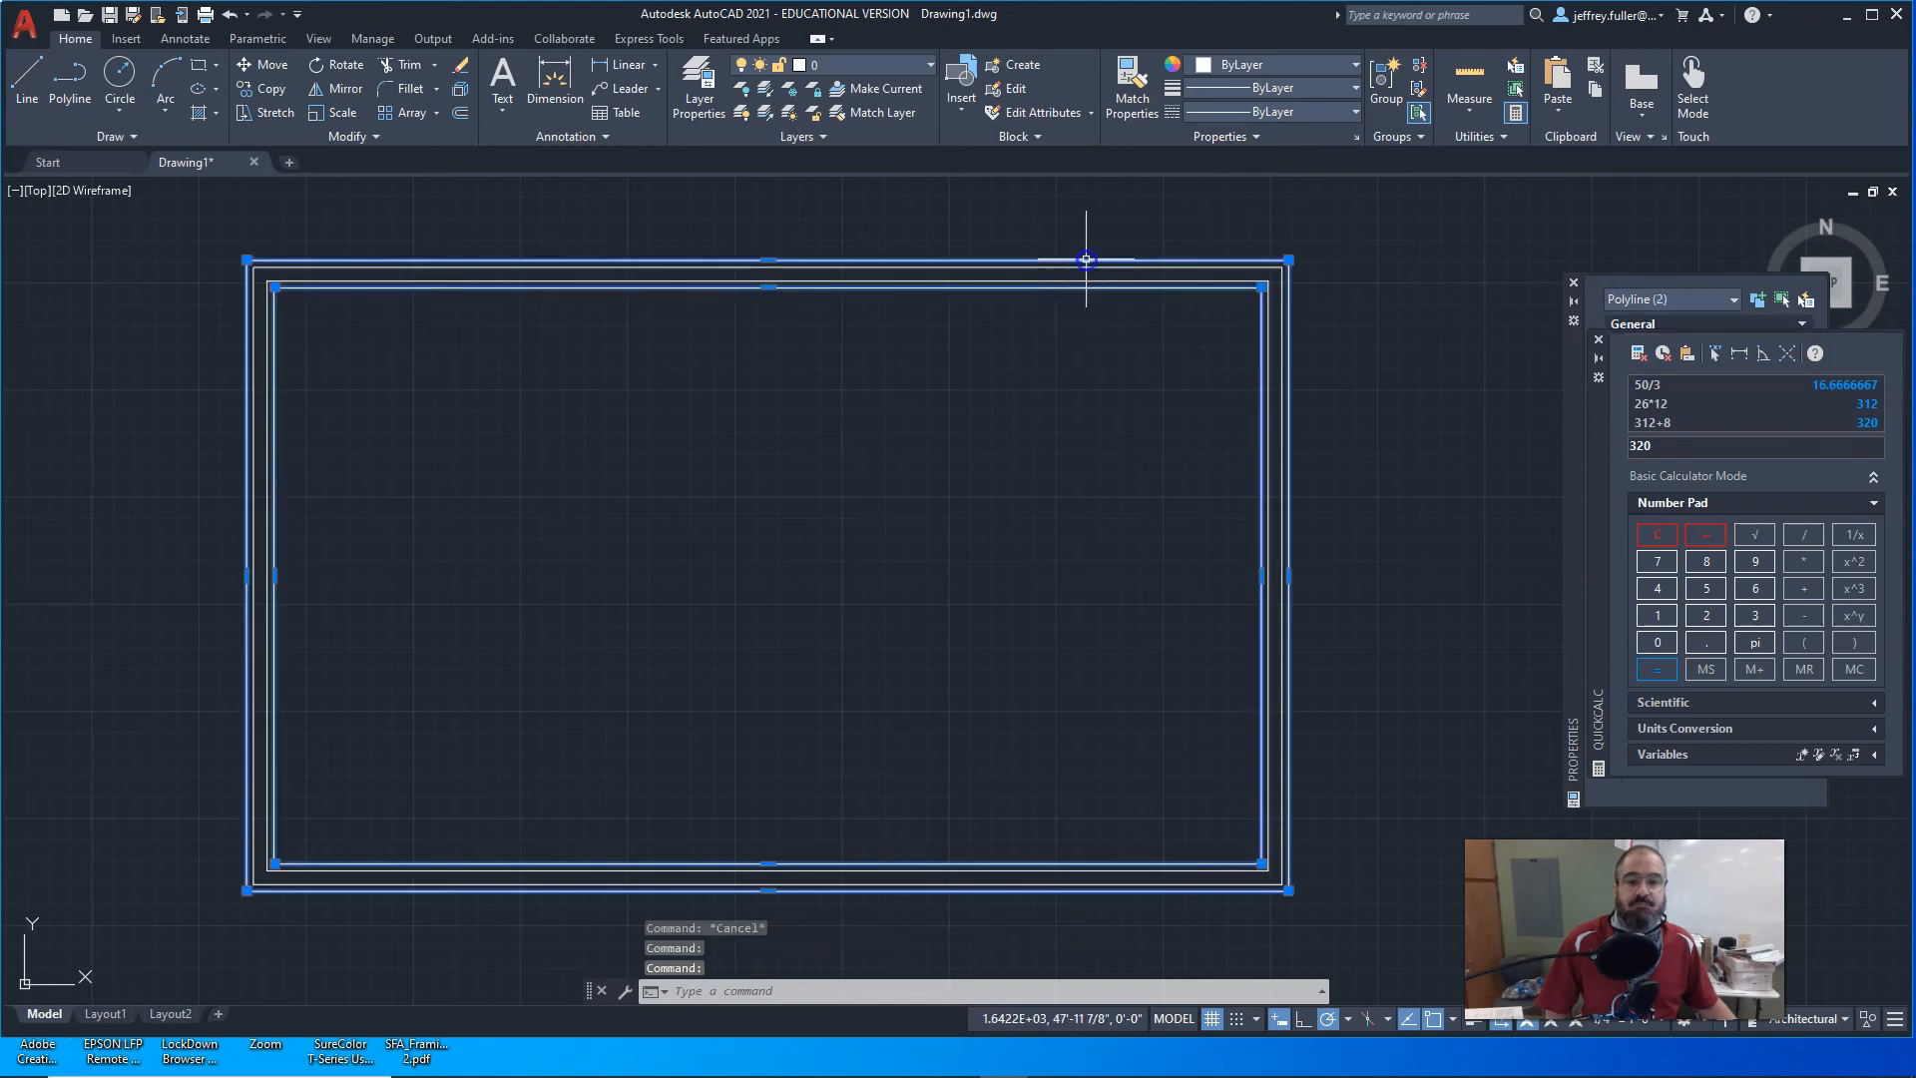
pyautogui.click(1297, 111)
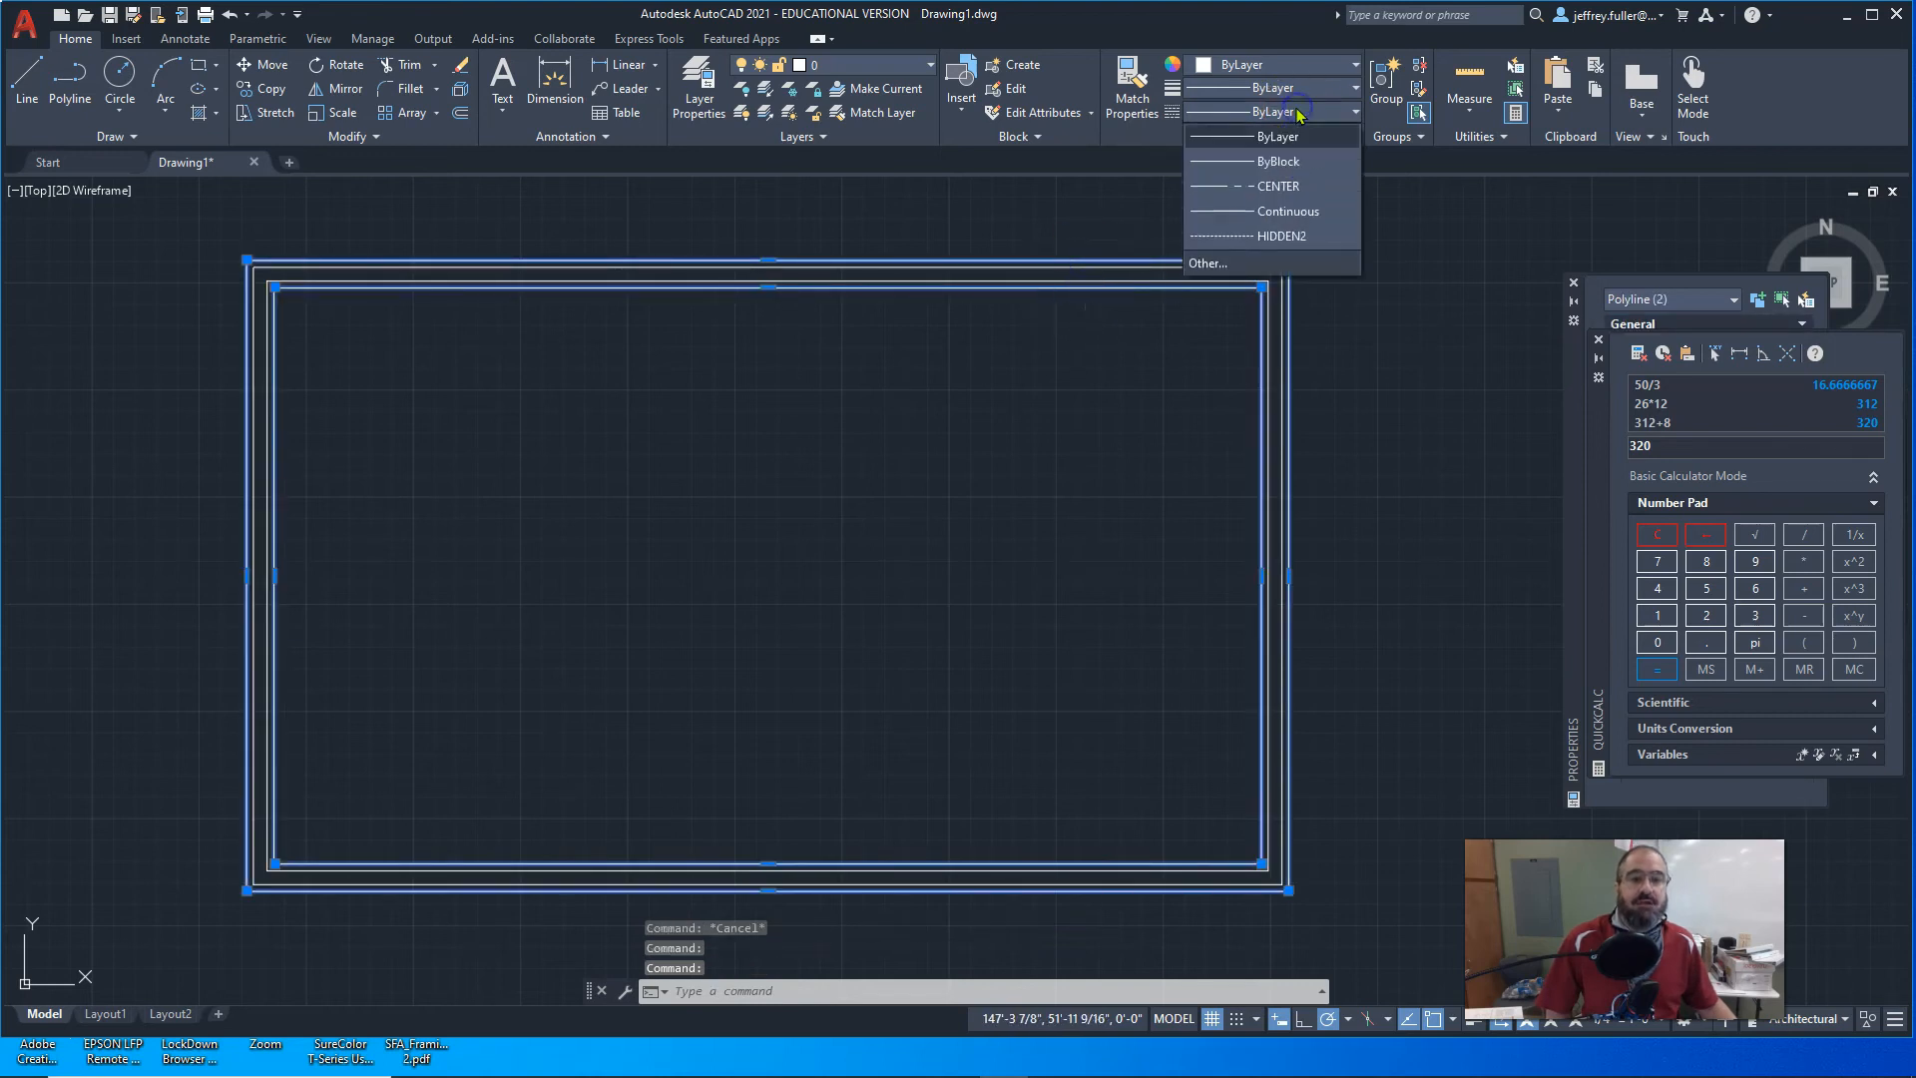
pyautogui.click(1276, 244)
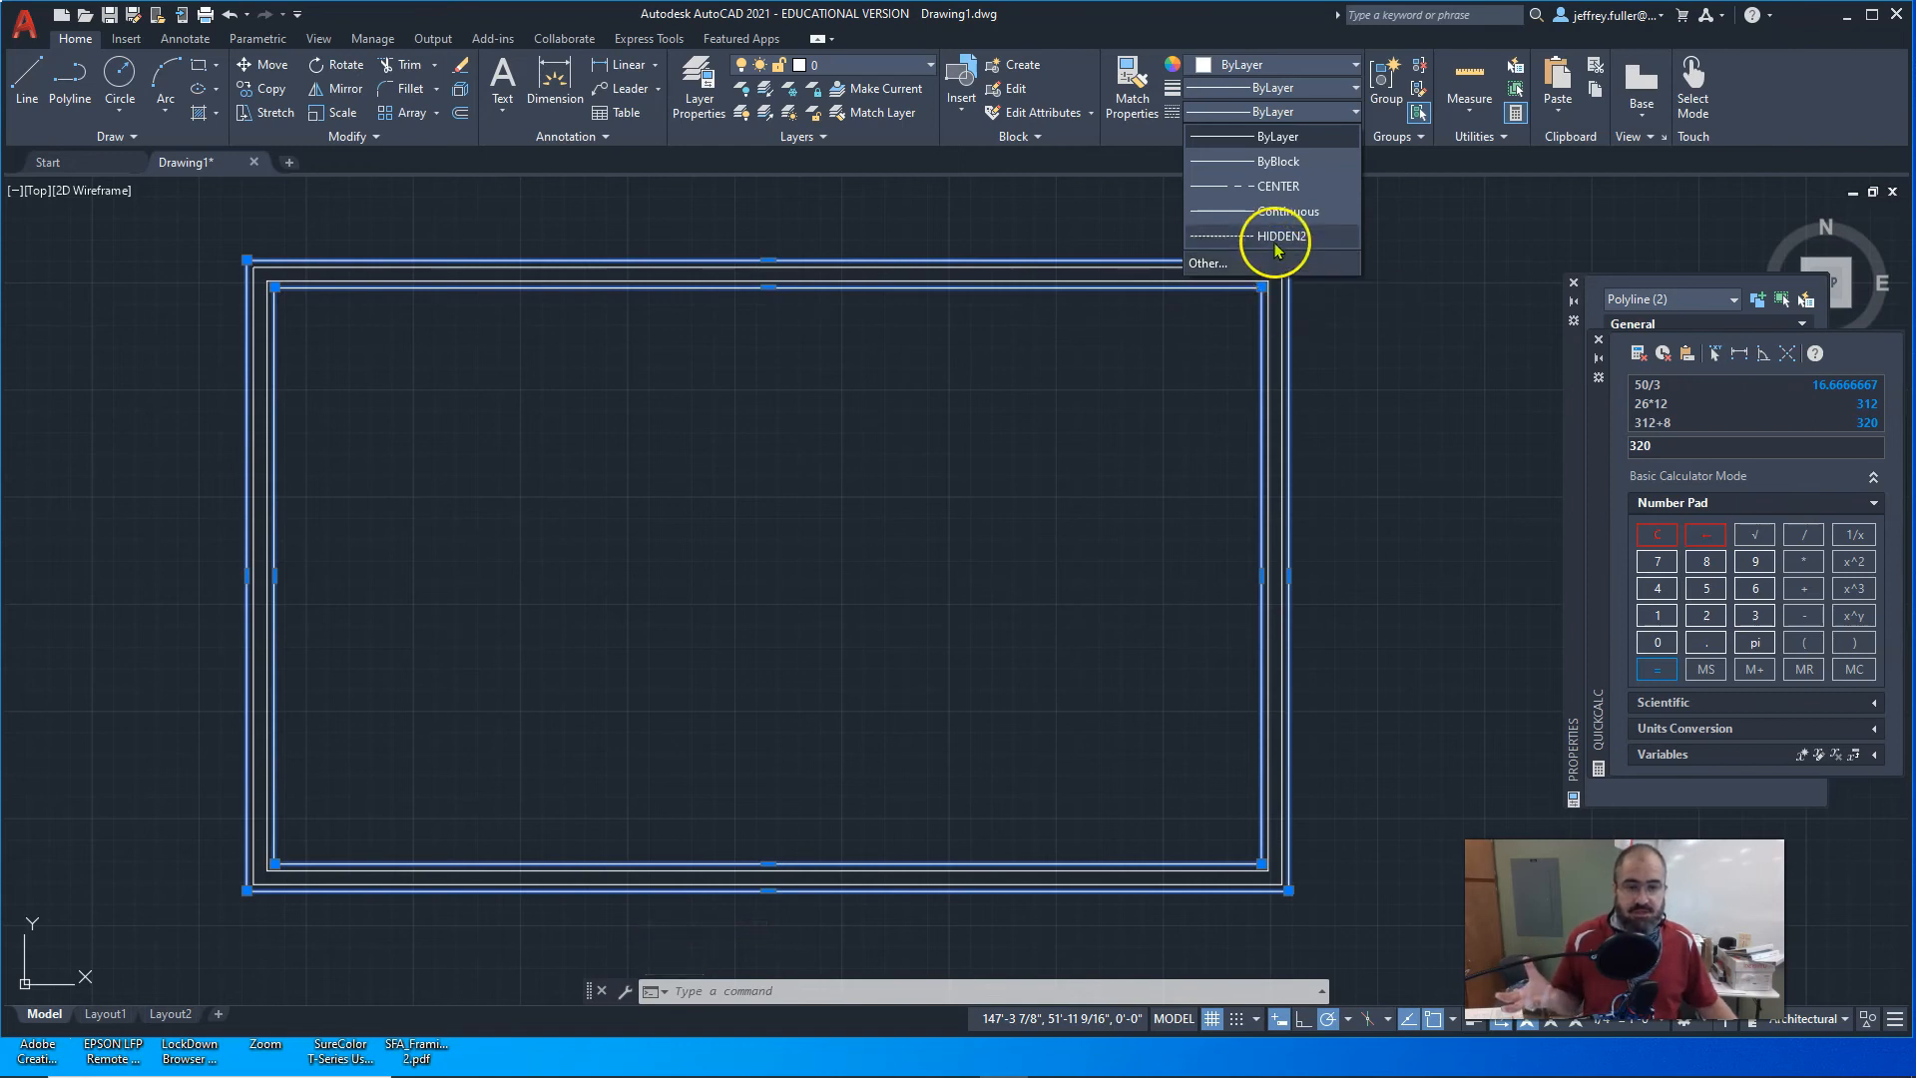
pyautogui.click(1277, 264)
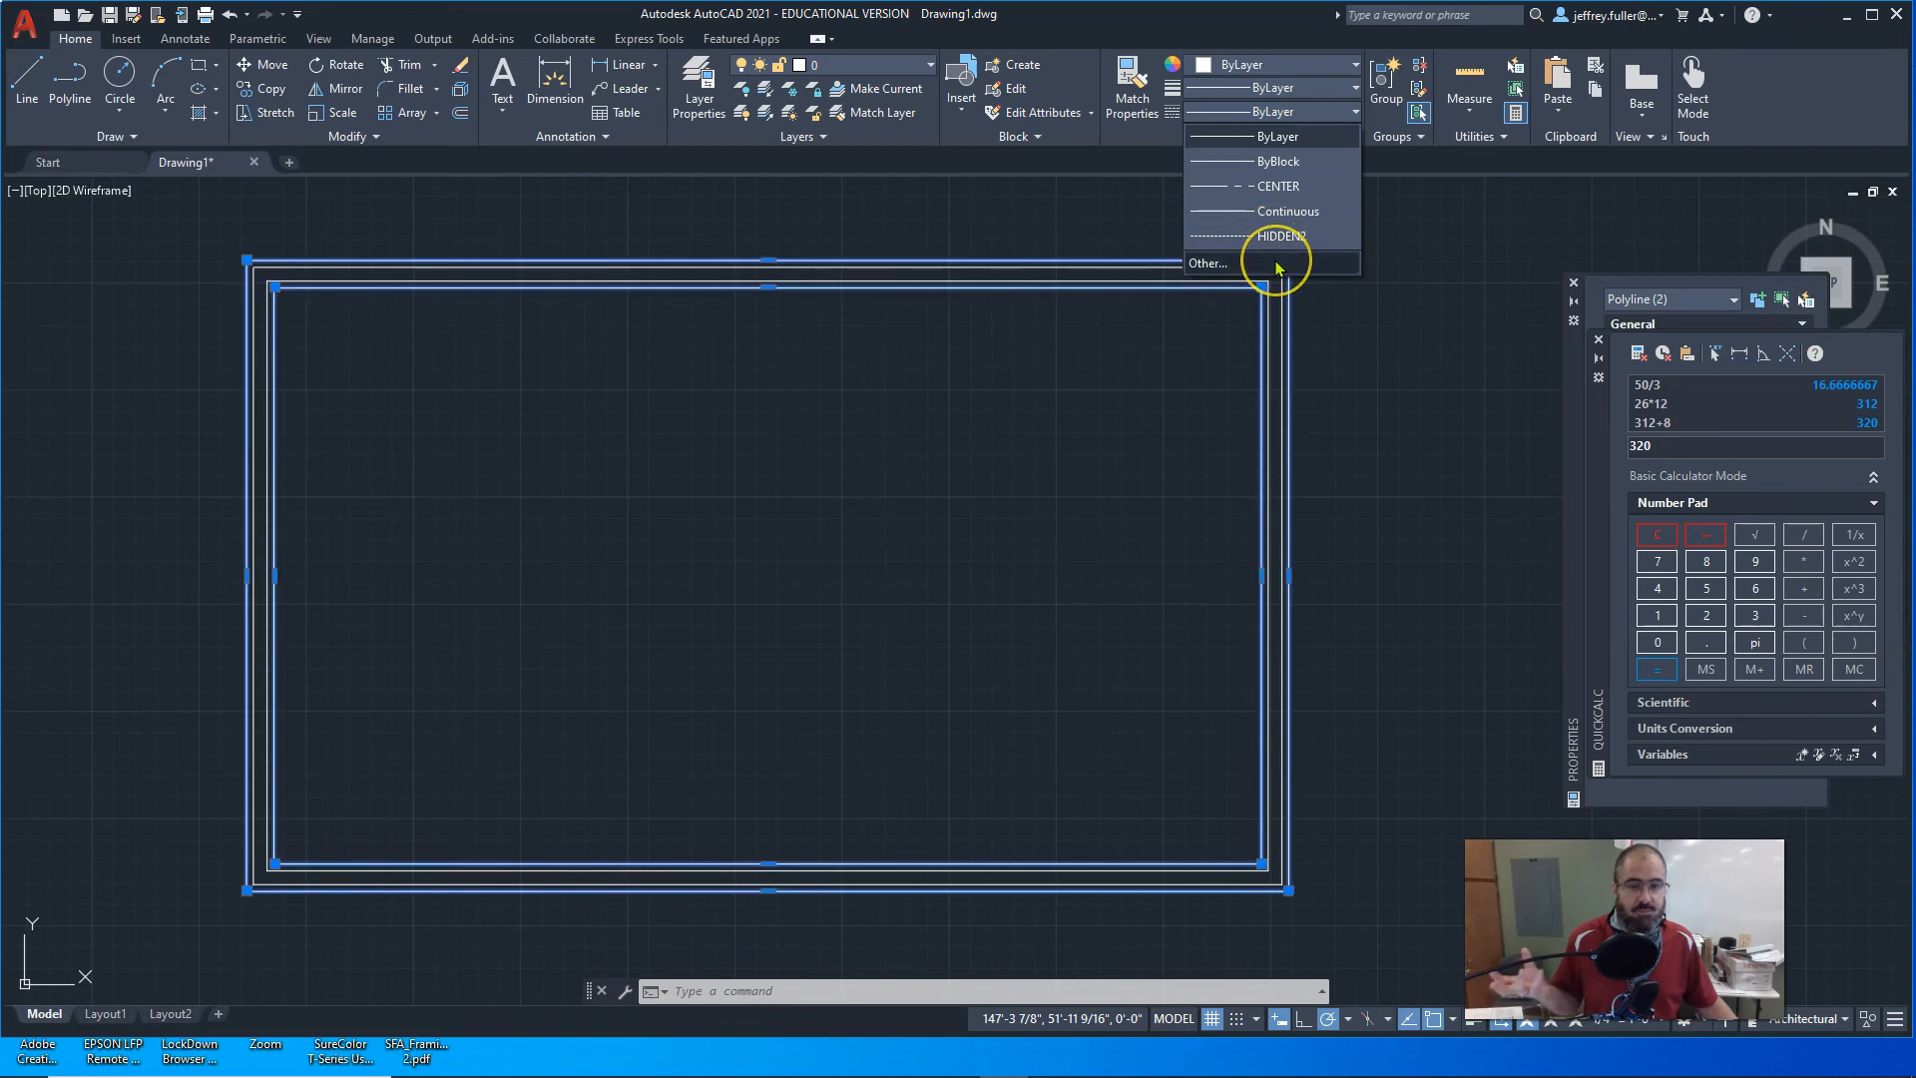
pyautogui.click(1277, 264)
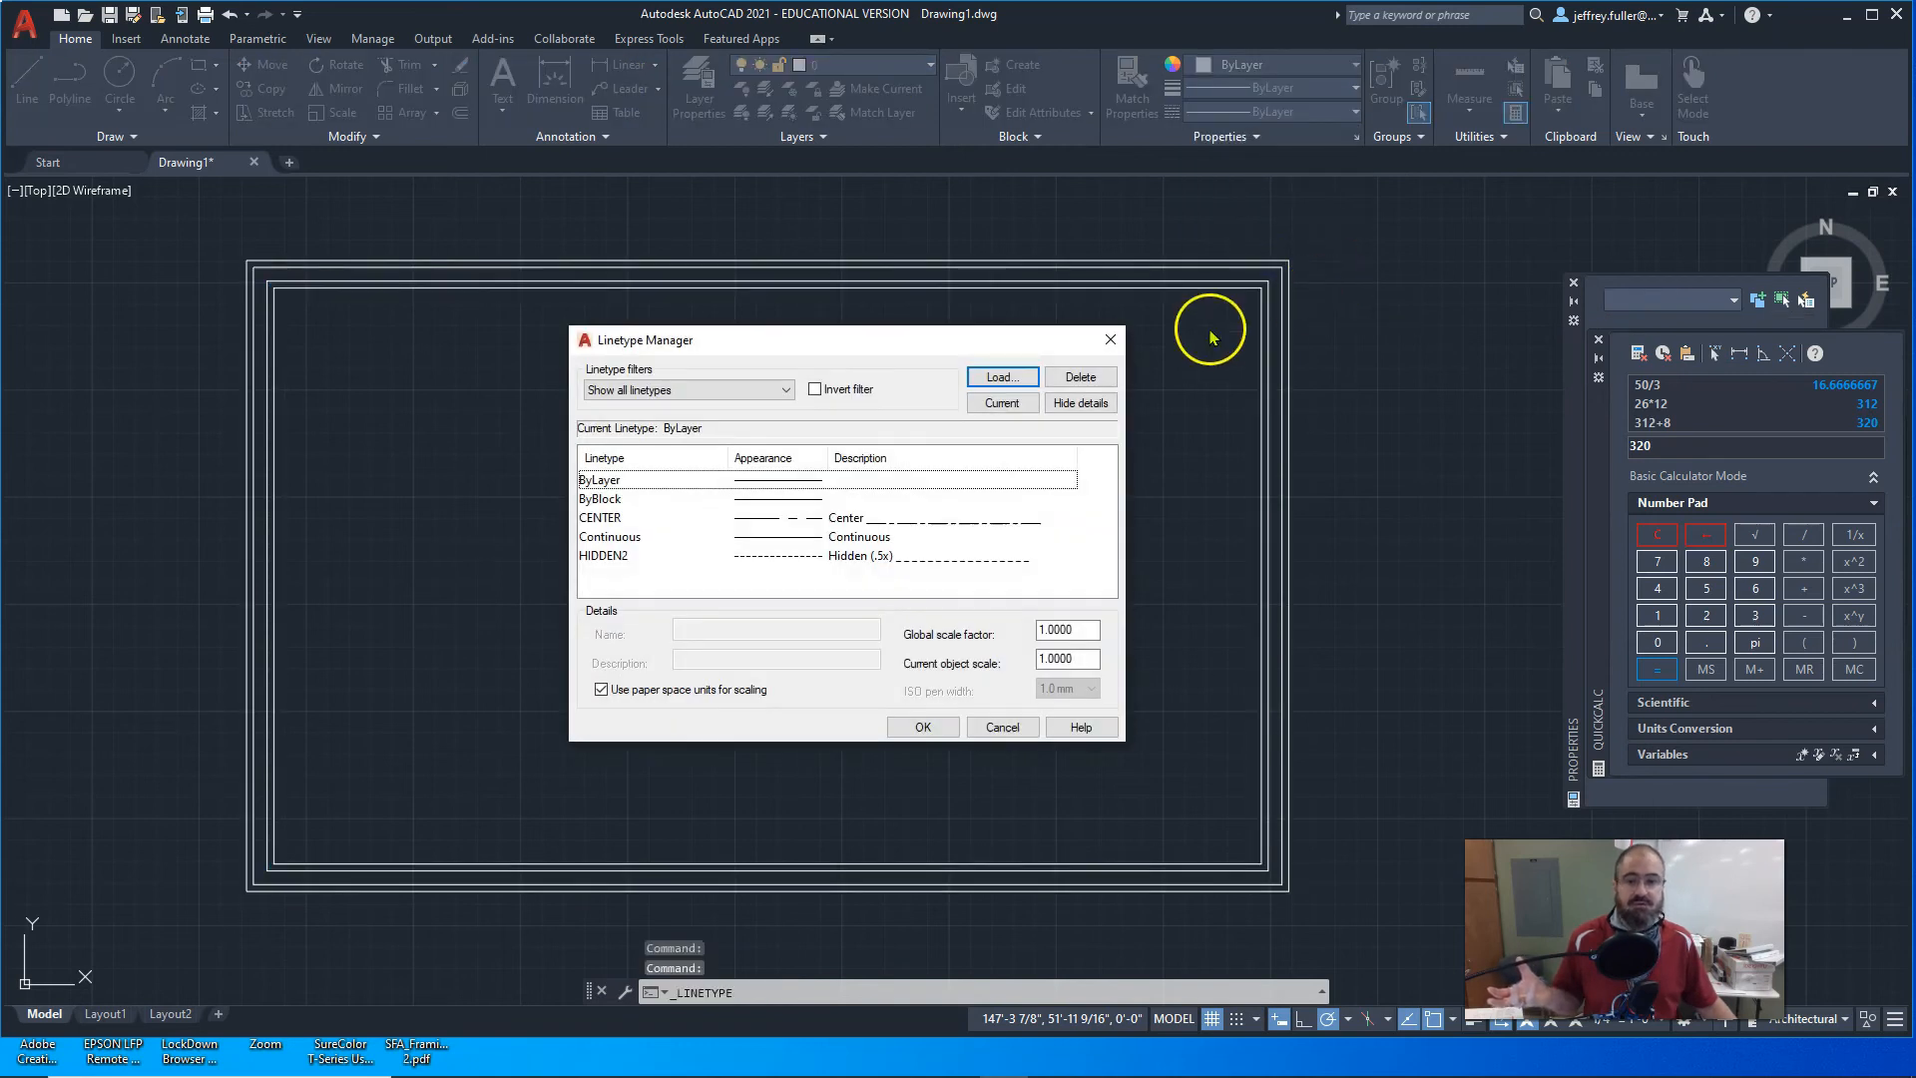
pyautogui.click(992, 379)
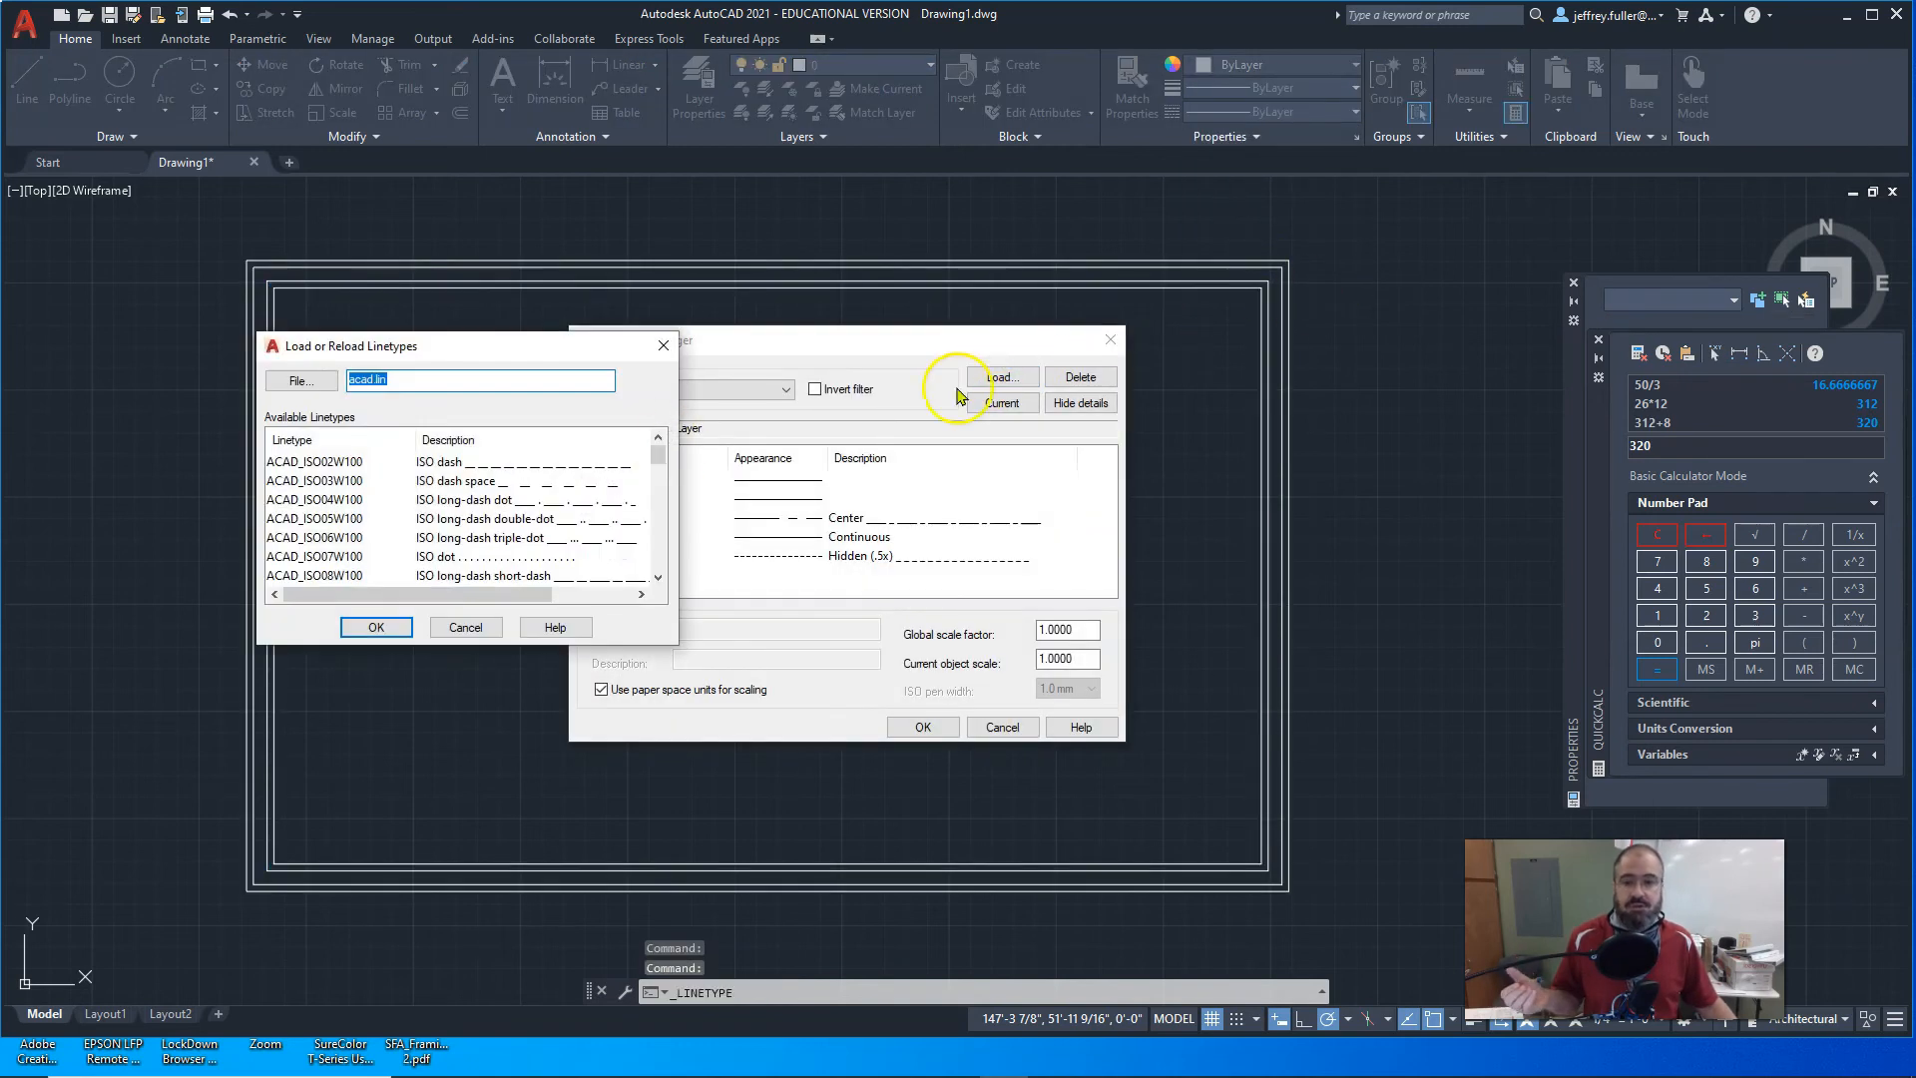
pyautogui.scroll(-4, 322, 497)
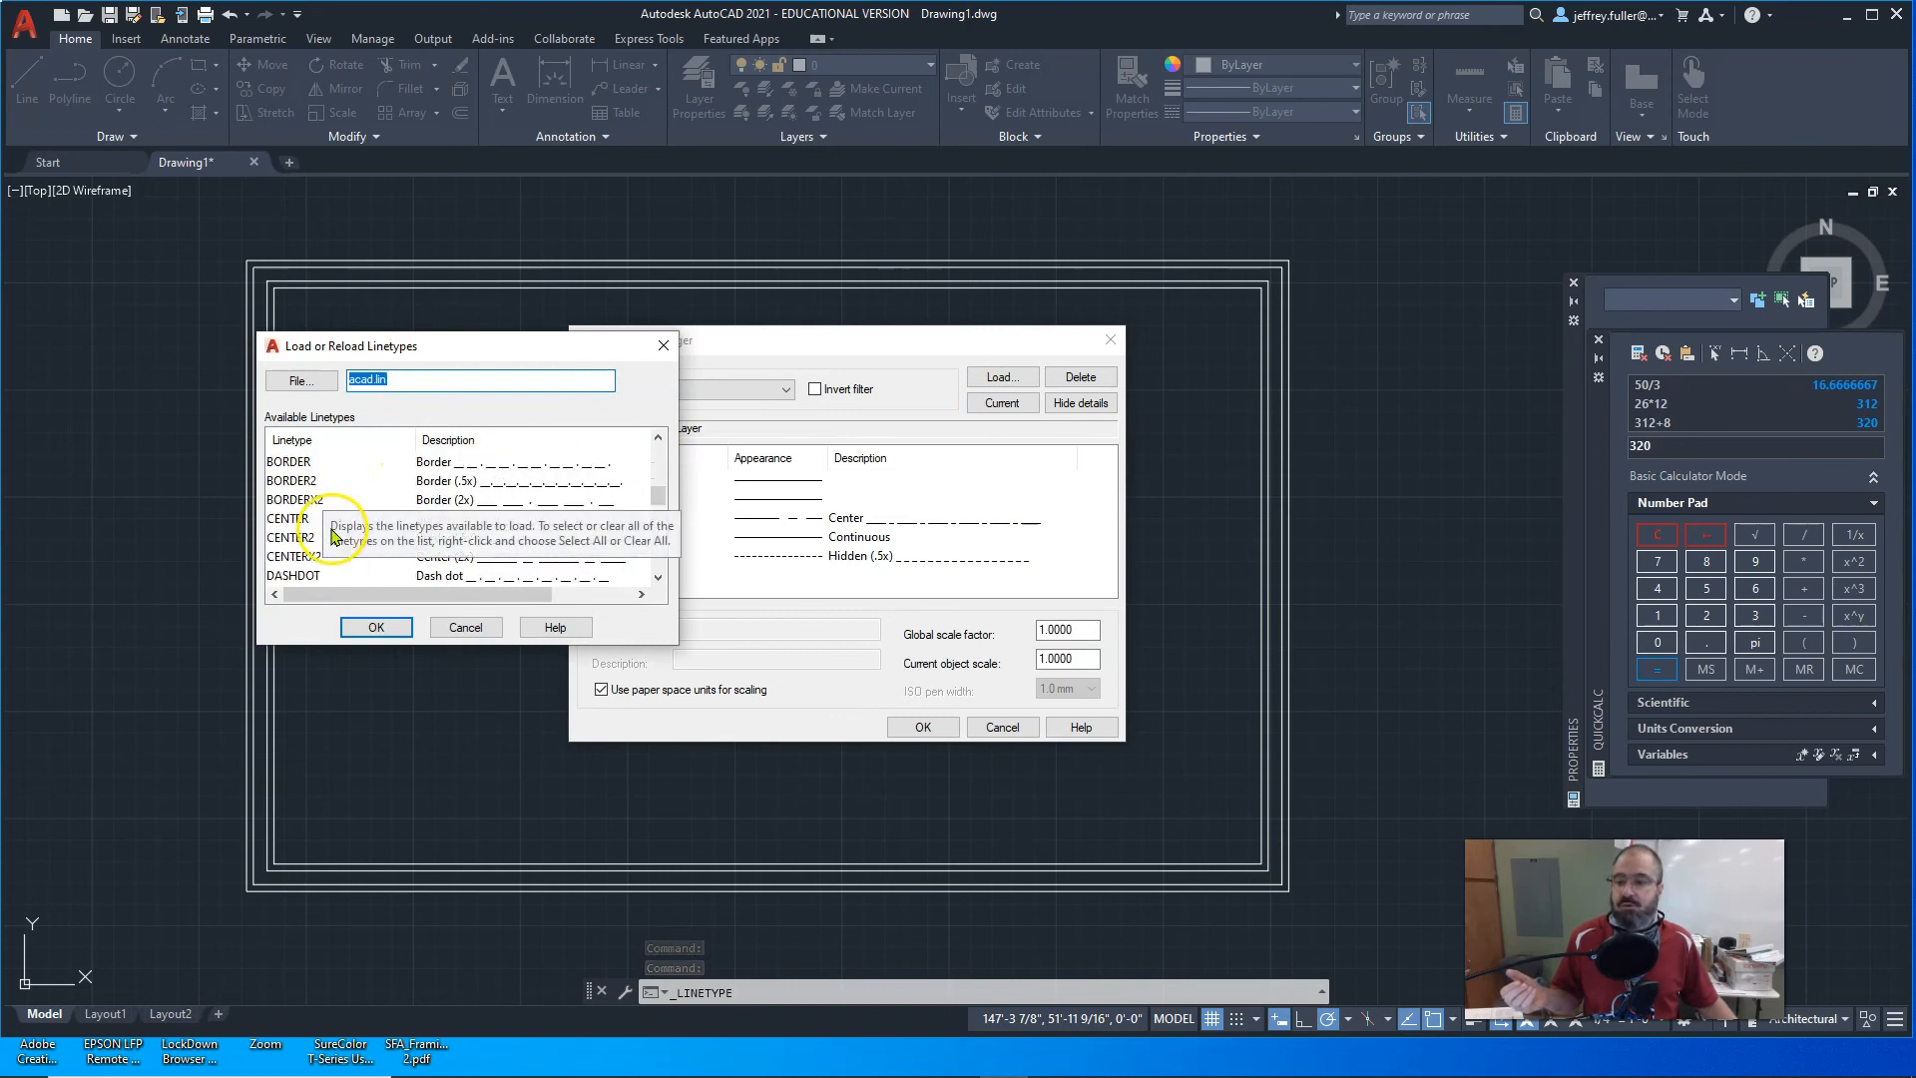
pyautogui.scroll(-2, 329, 554)
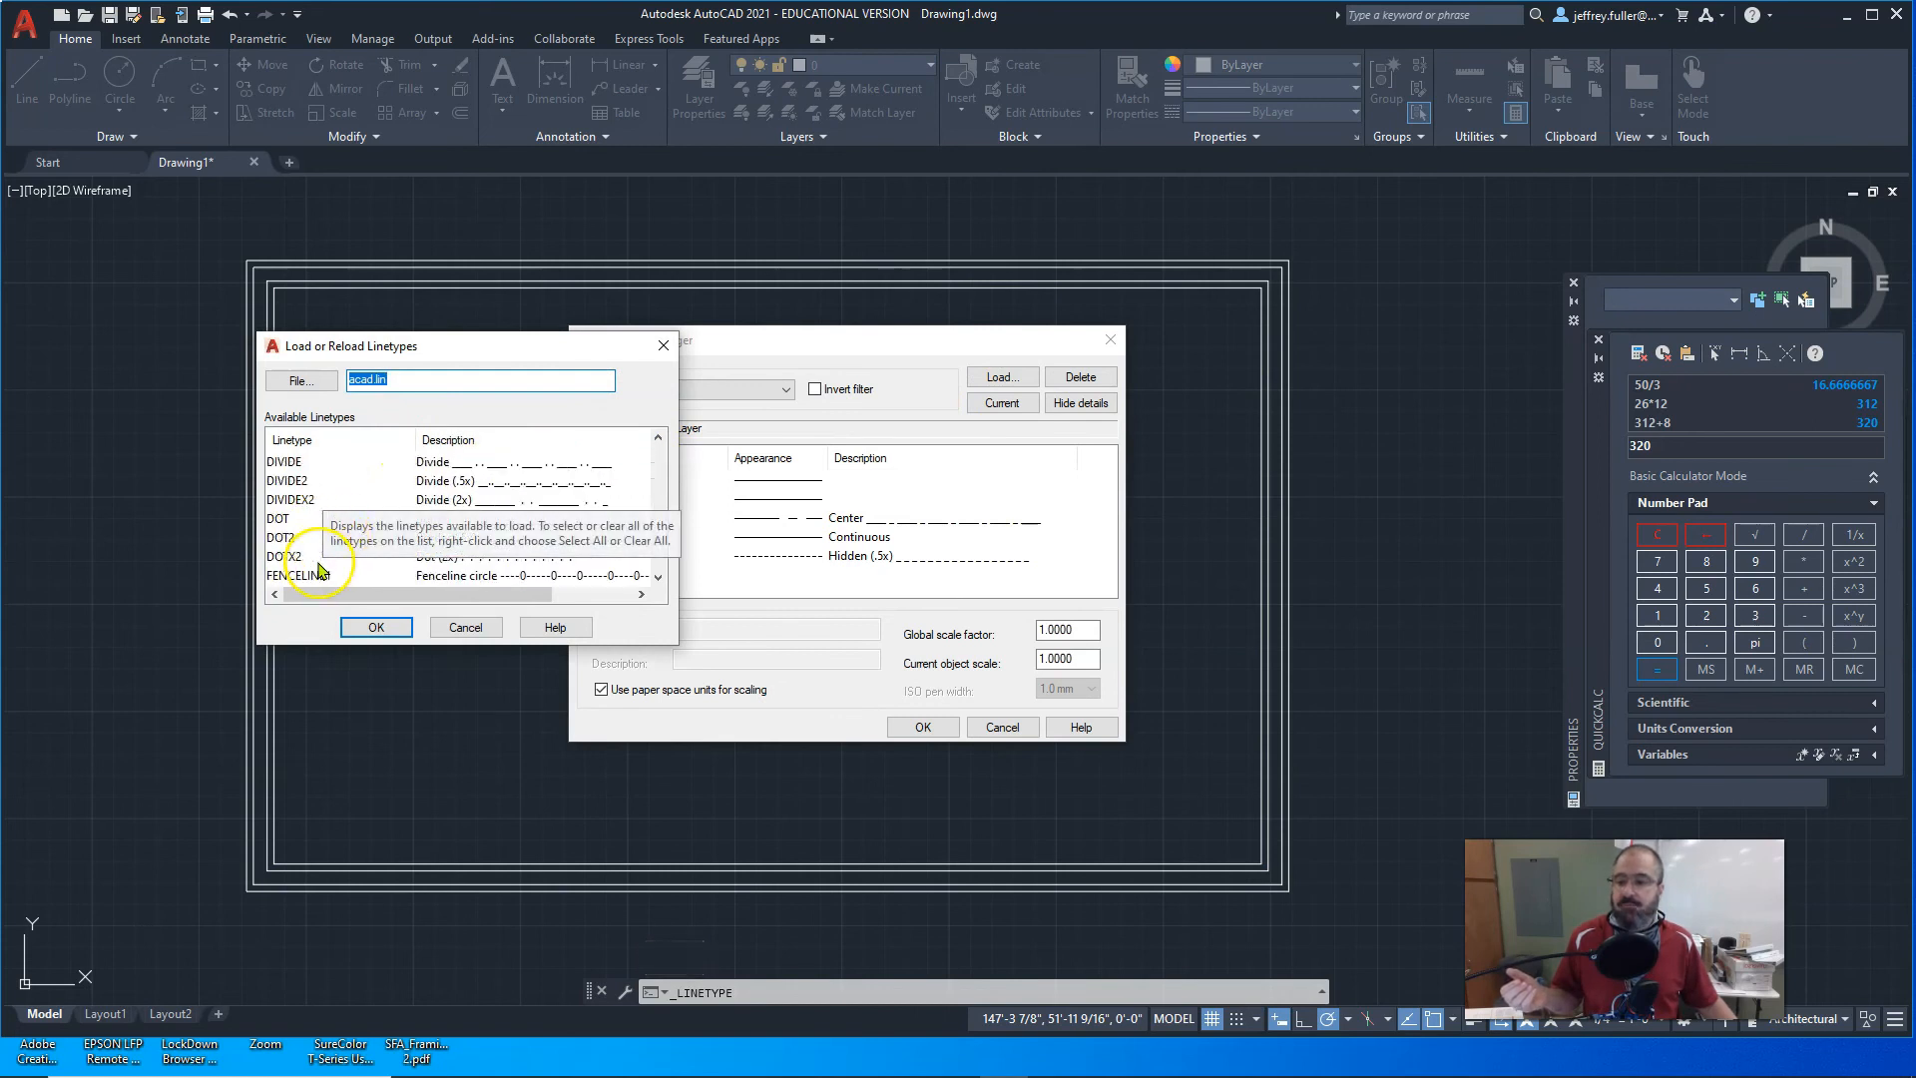
pyautogui.scroll(-3, 324, 477)
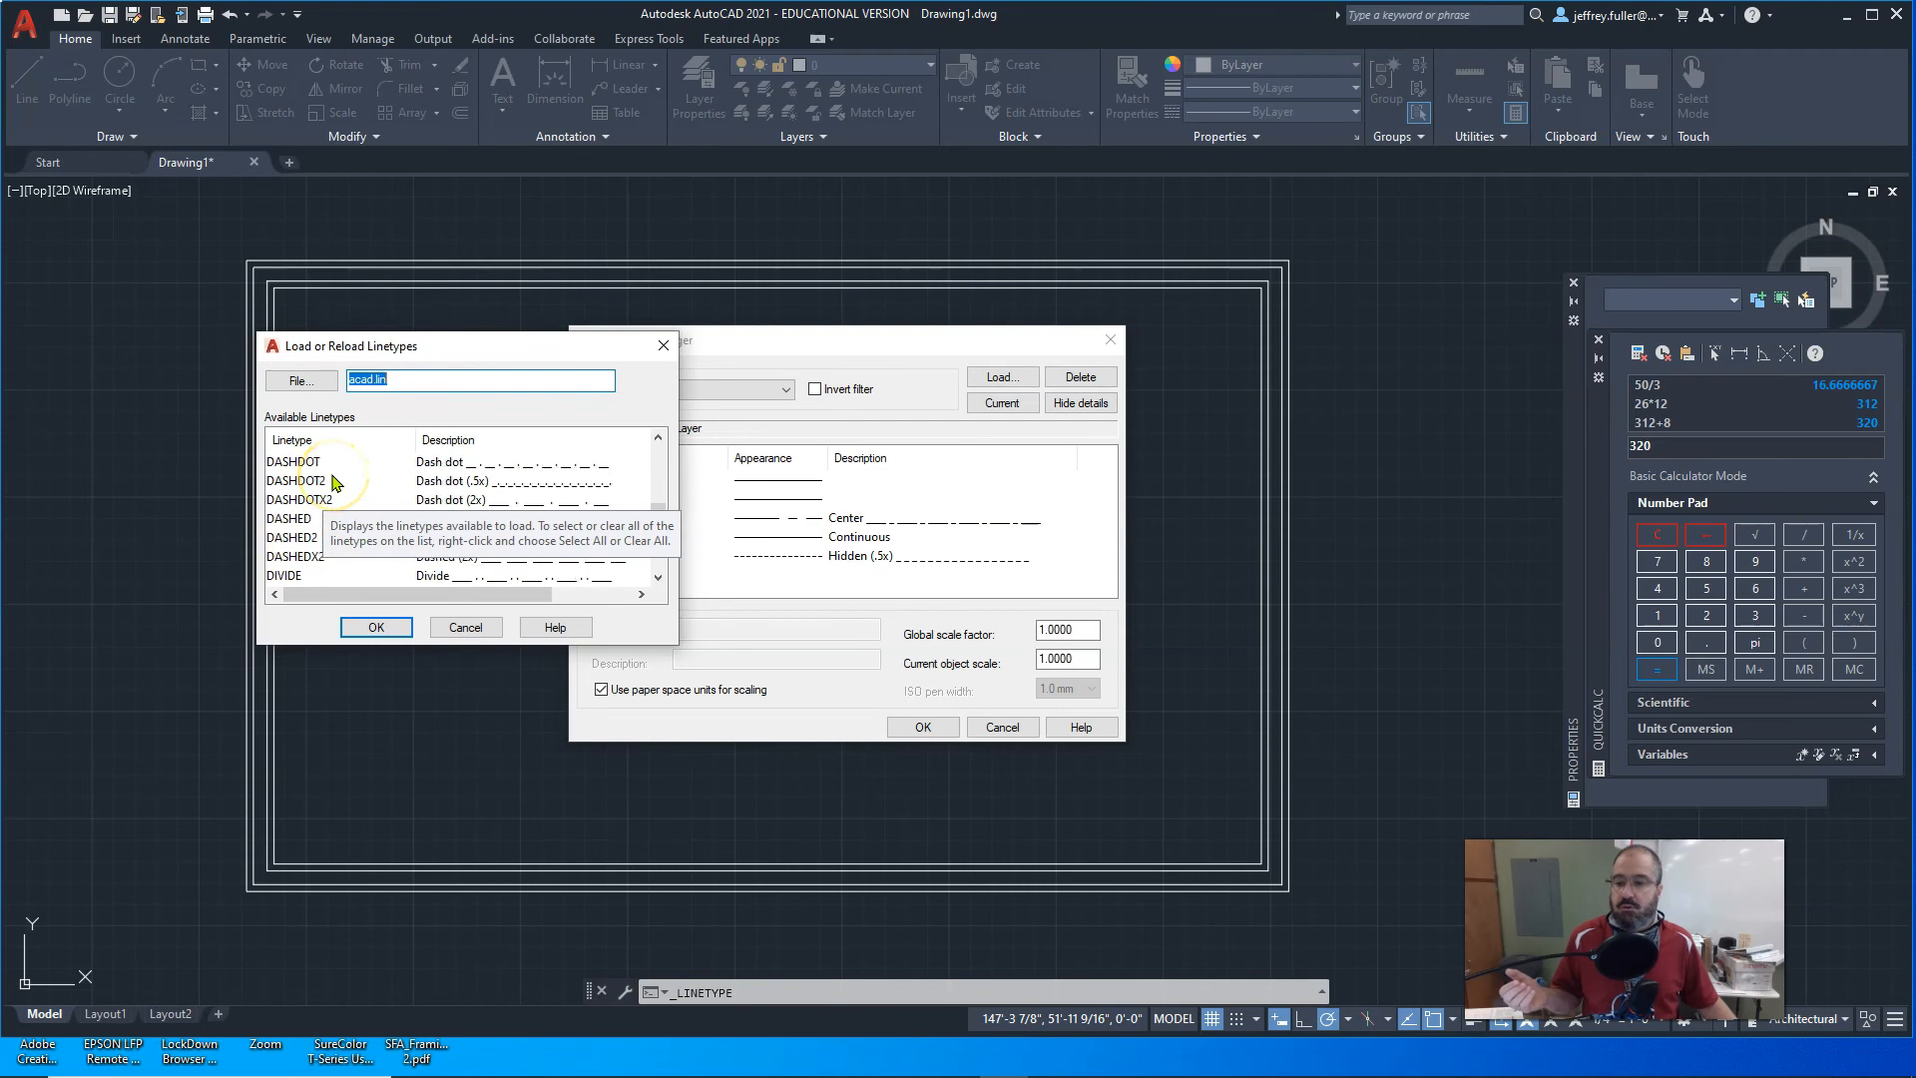
pyautogui.scroll(-2, 332, 483)
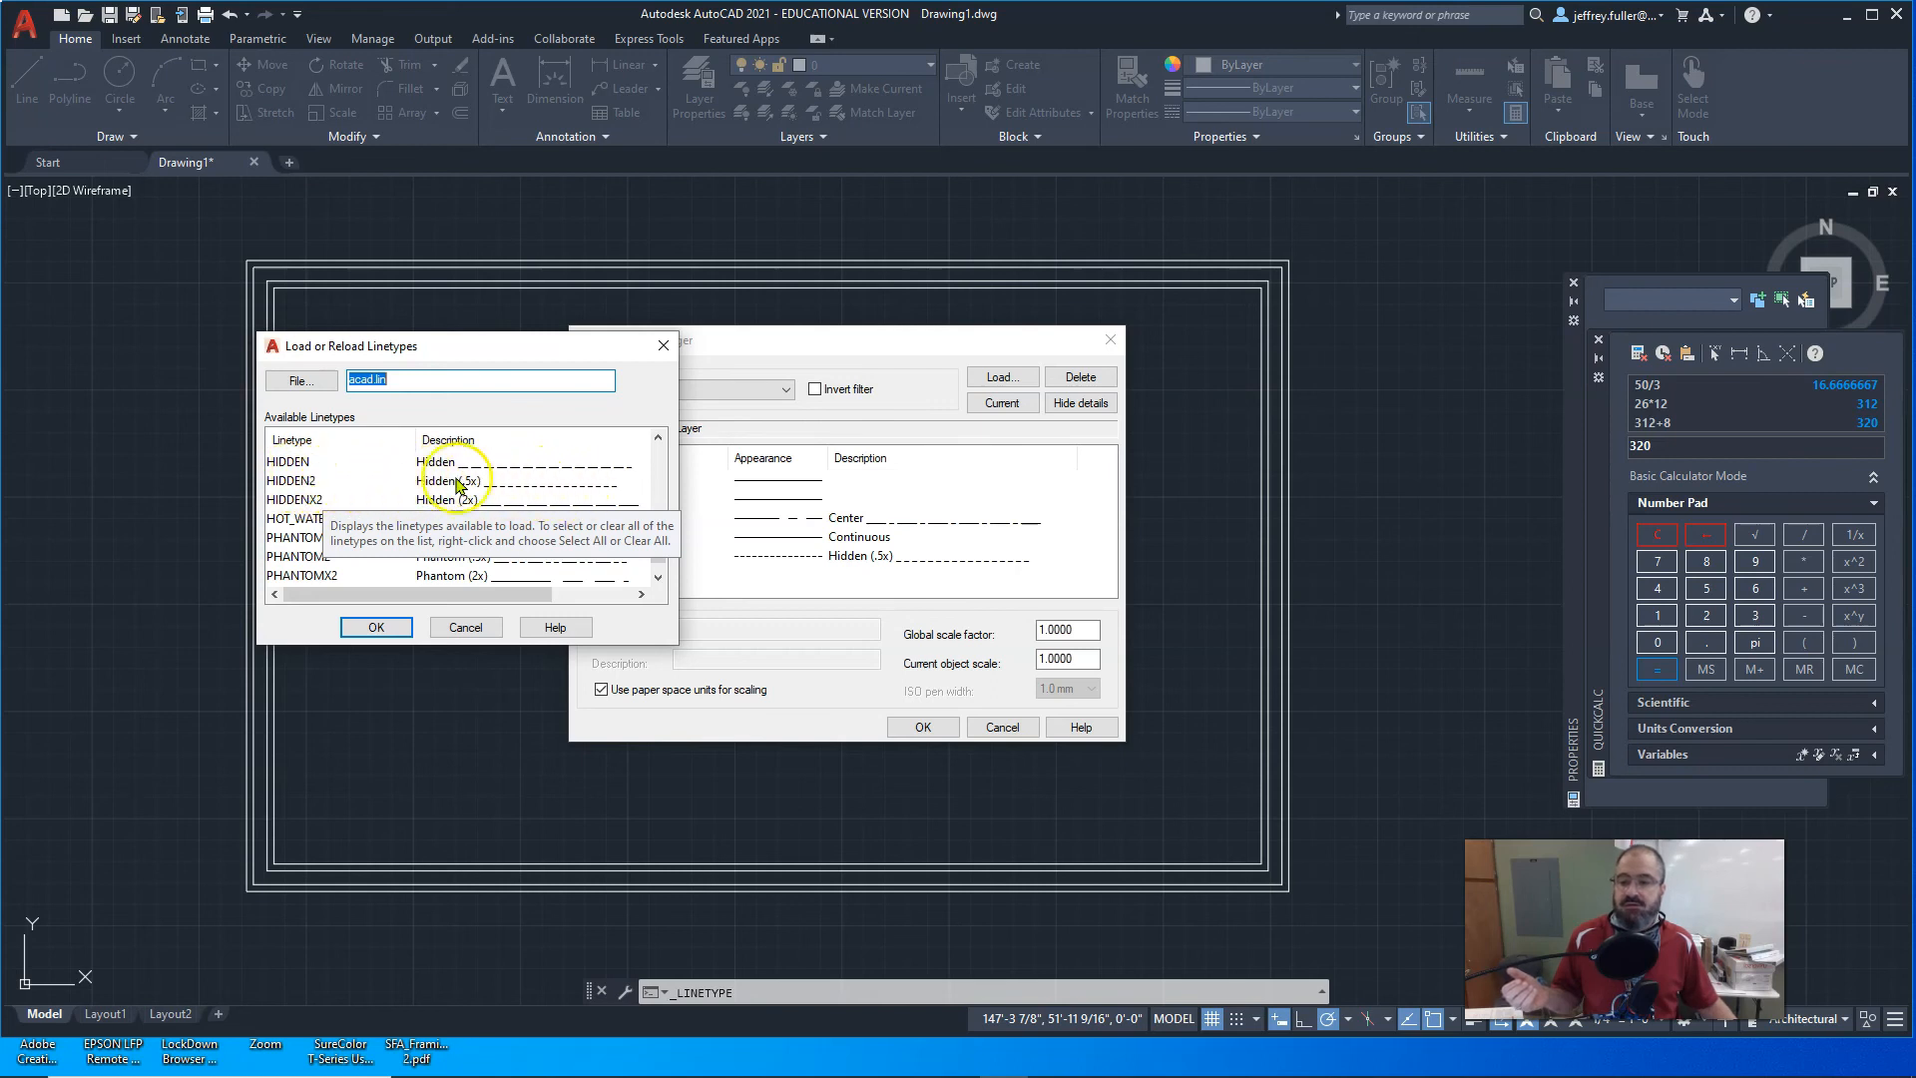
pyautogui.click(466, 628)
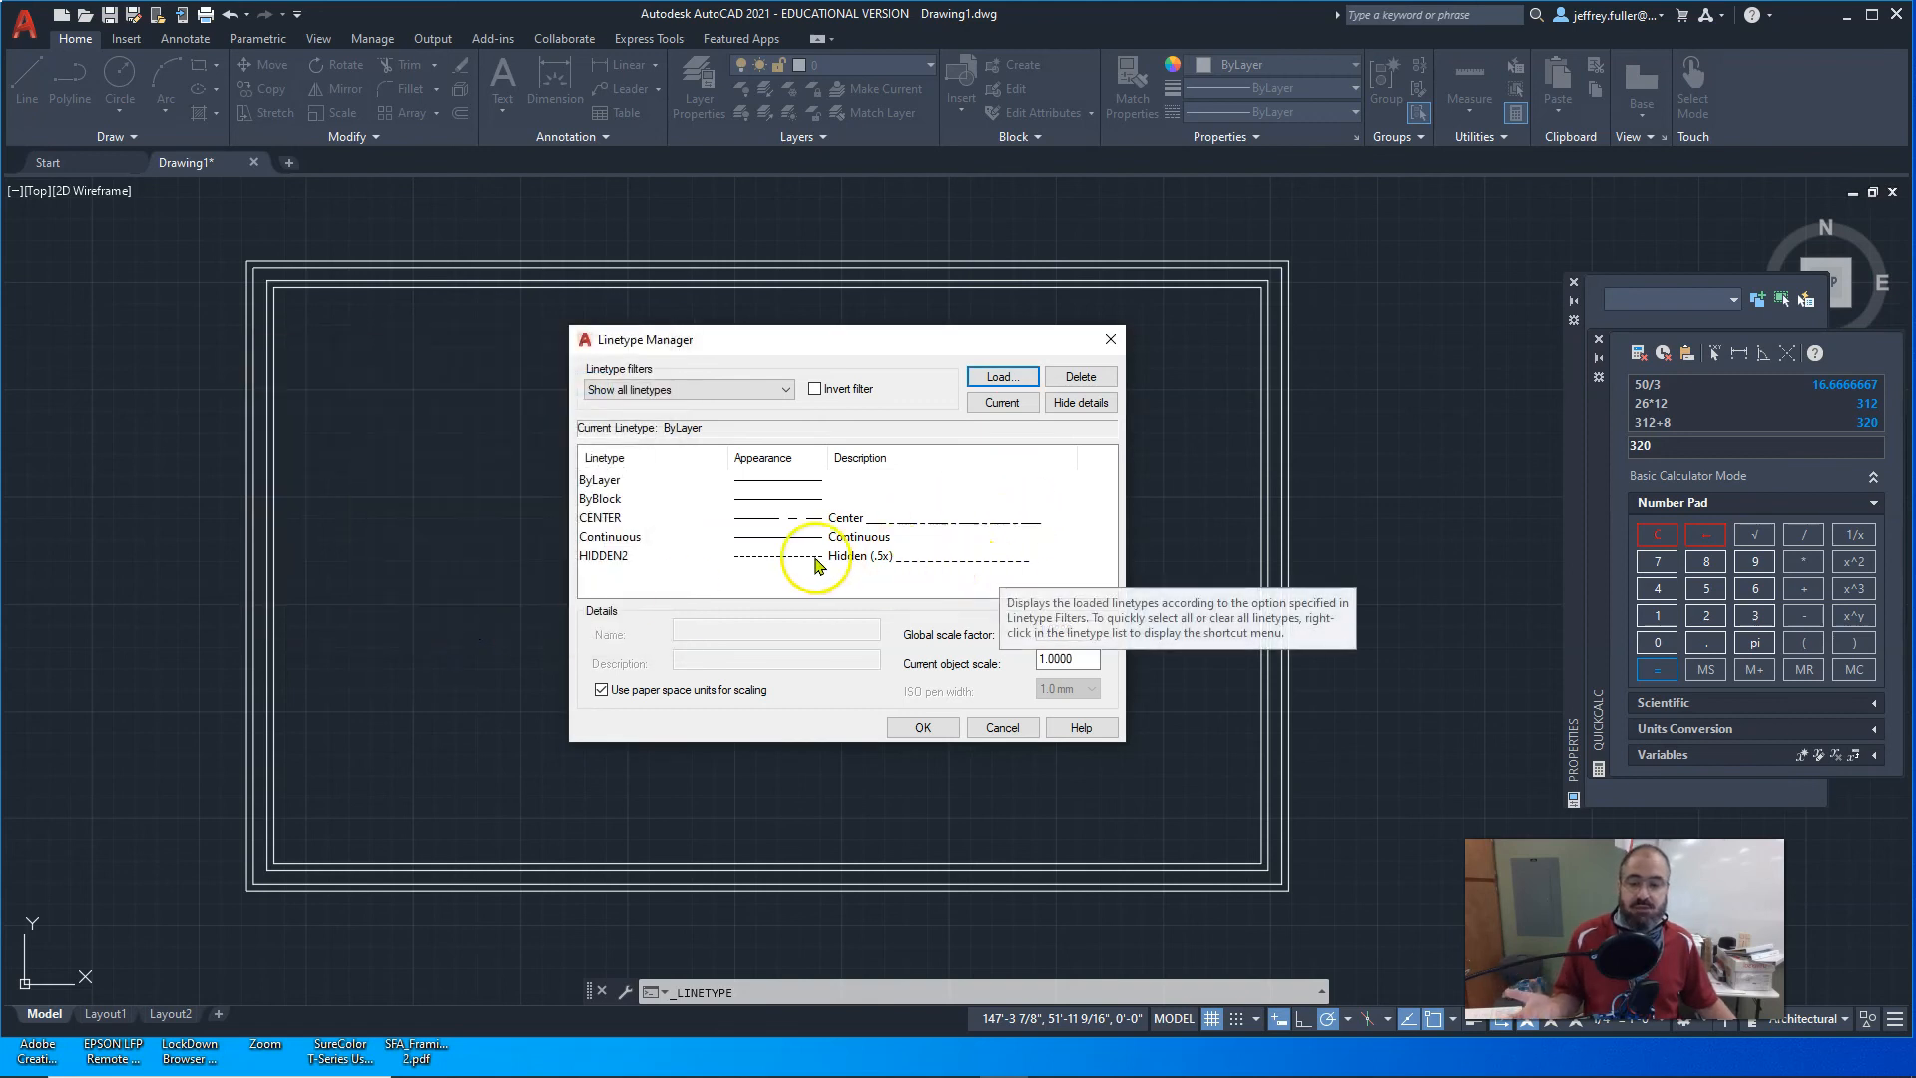
pyautogui.click(1000, 727)
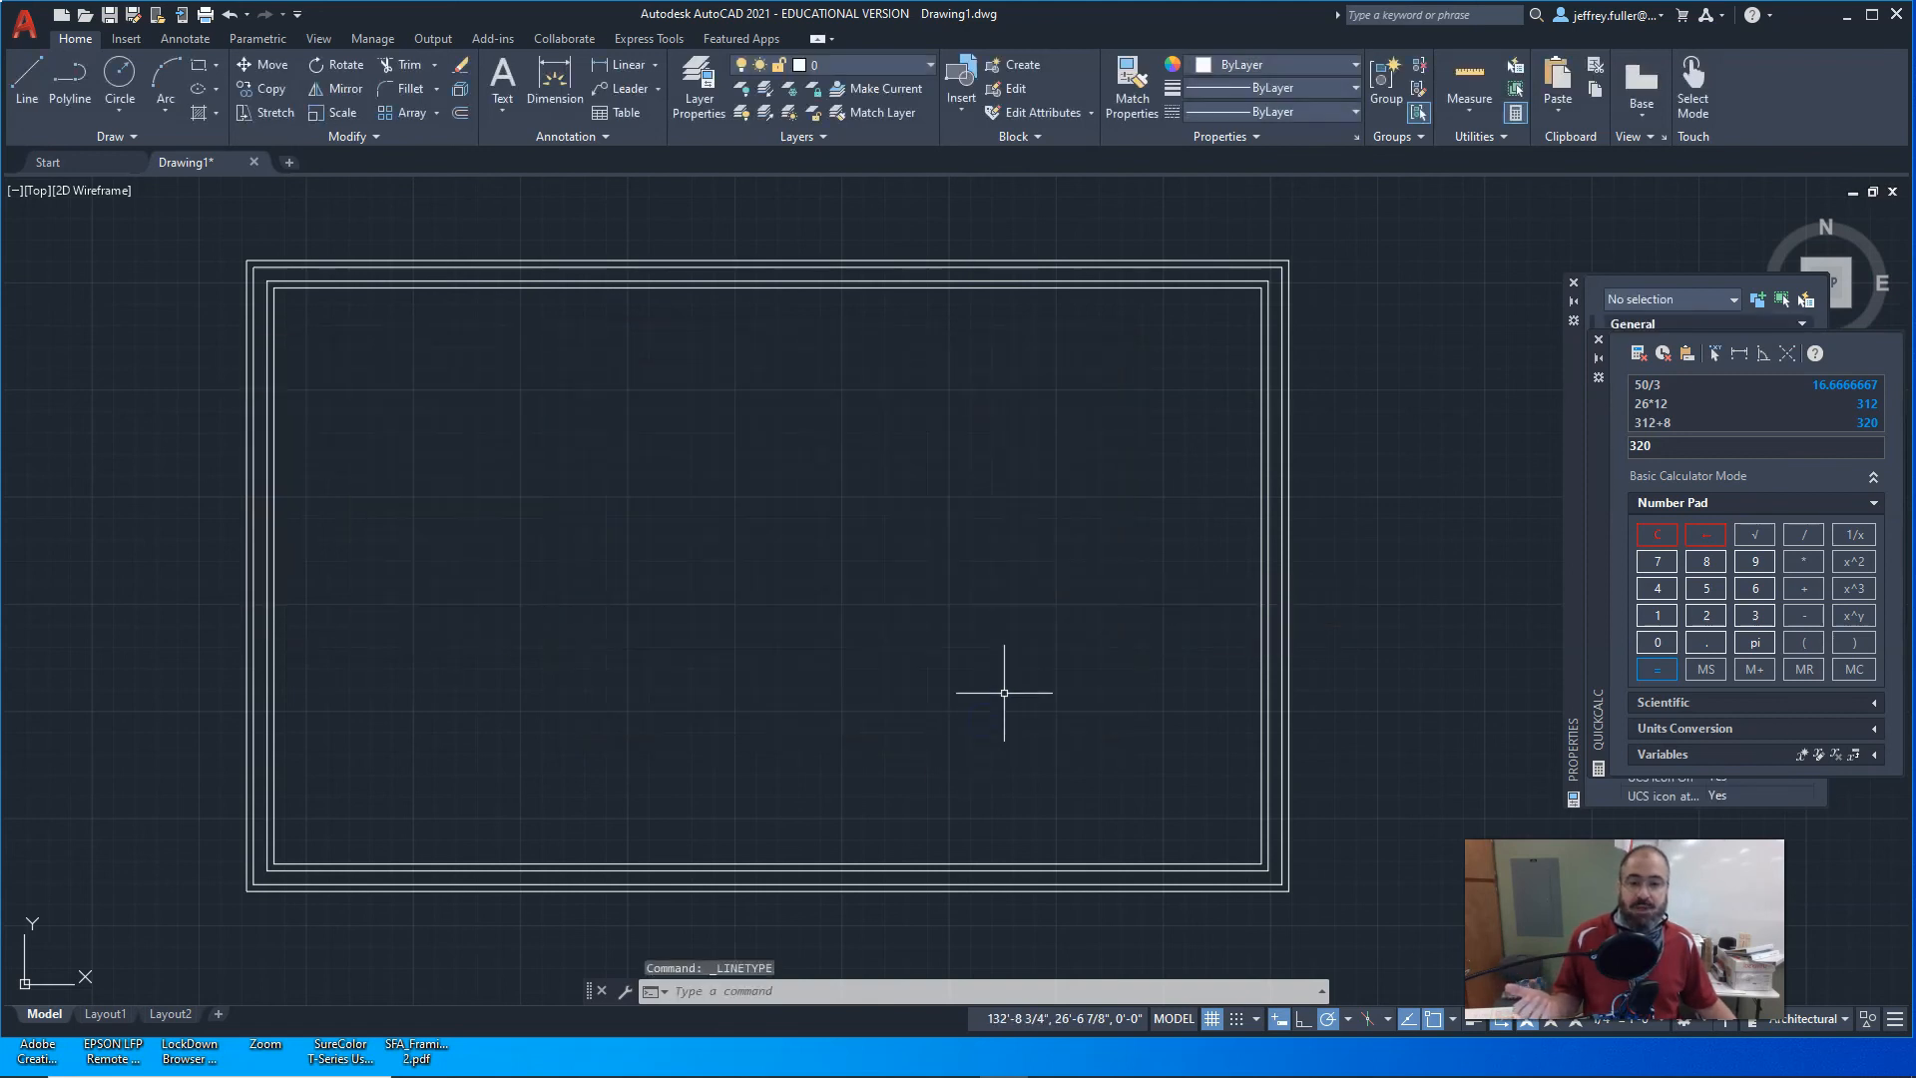
# Step: Change the linetype of the innermost and outermost rectangles of the new foundation outline to HIDDEN2
pyautogui.click(1038, 288)
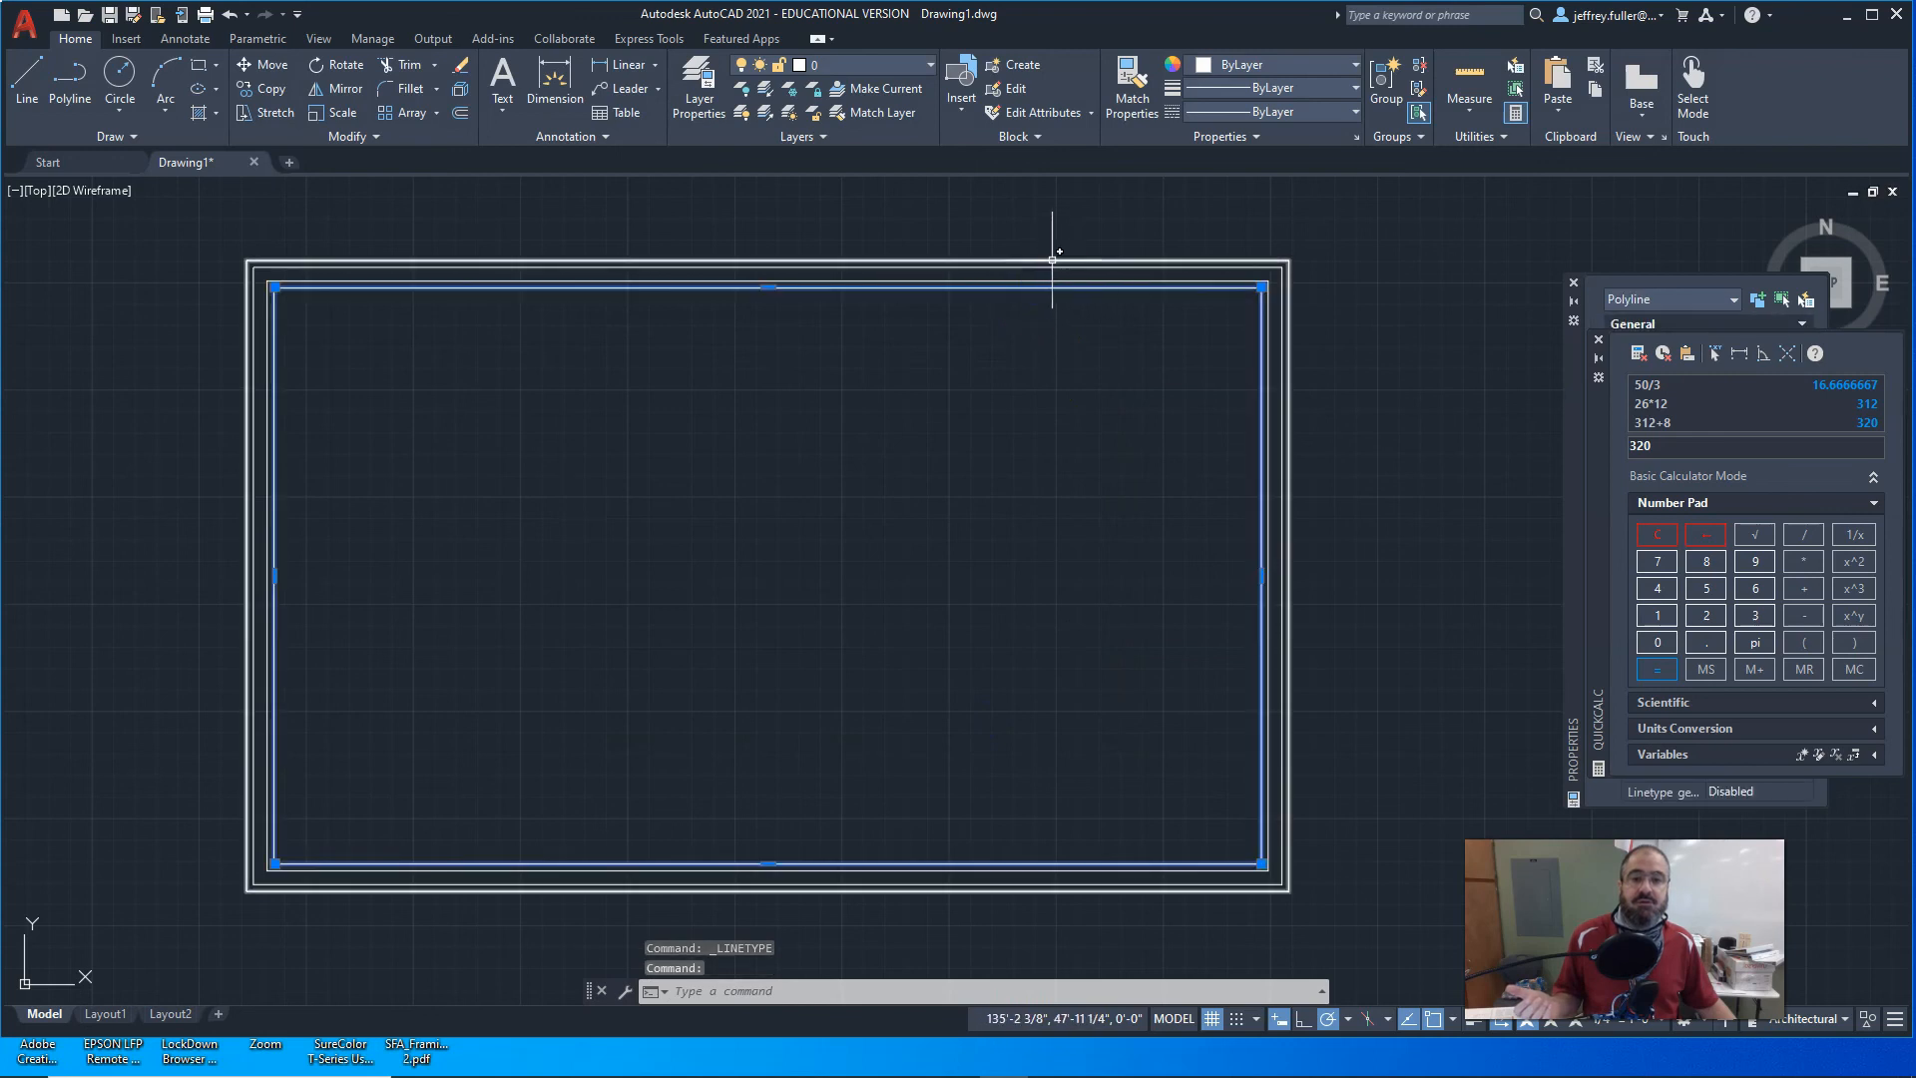
pyautogui.click(1051, 260)
pyautogui.click(1310, 112)
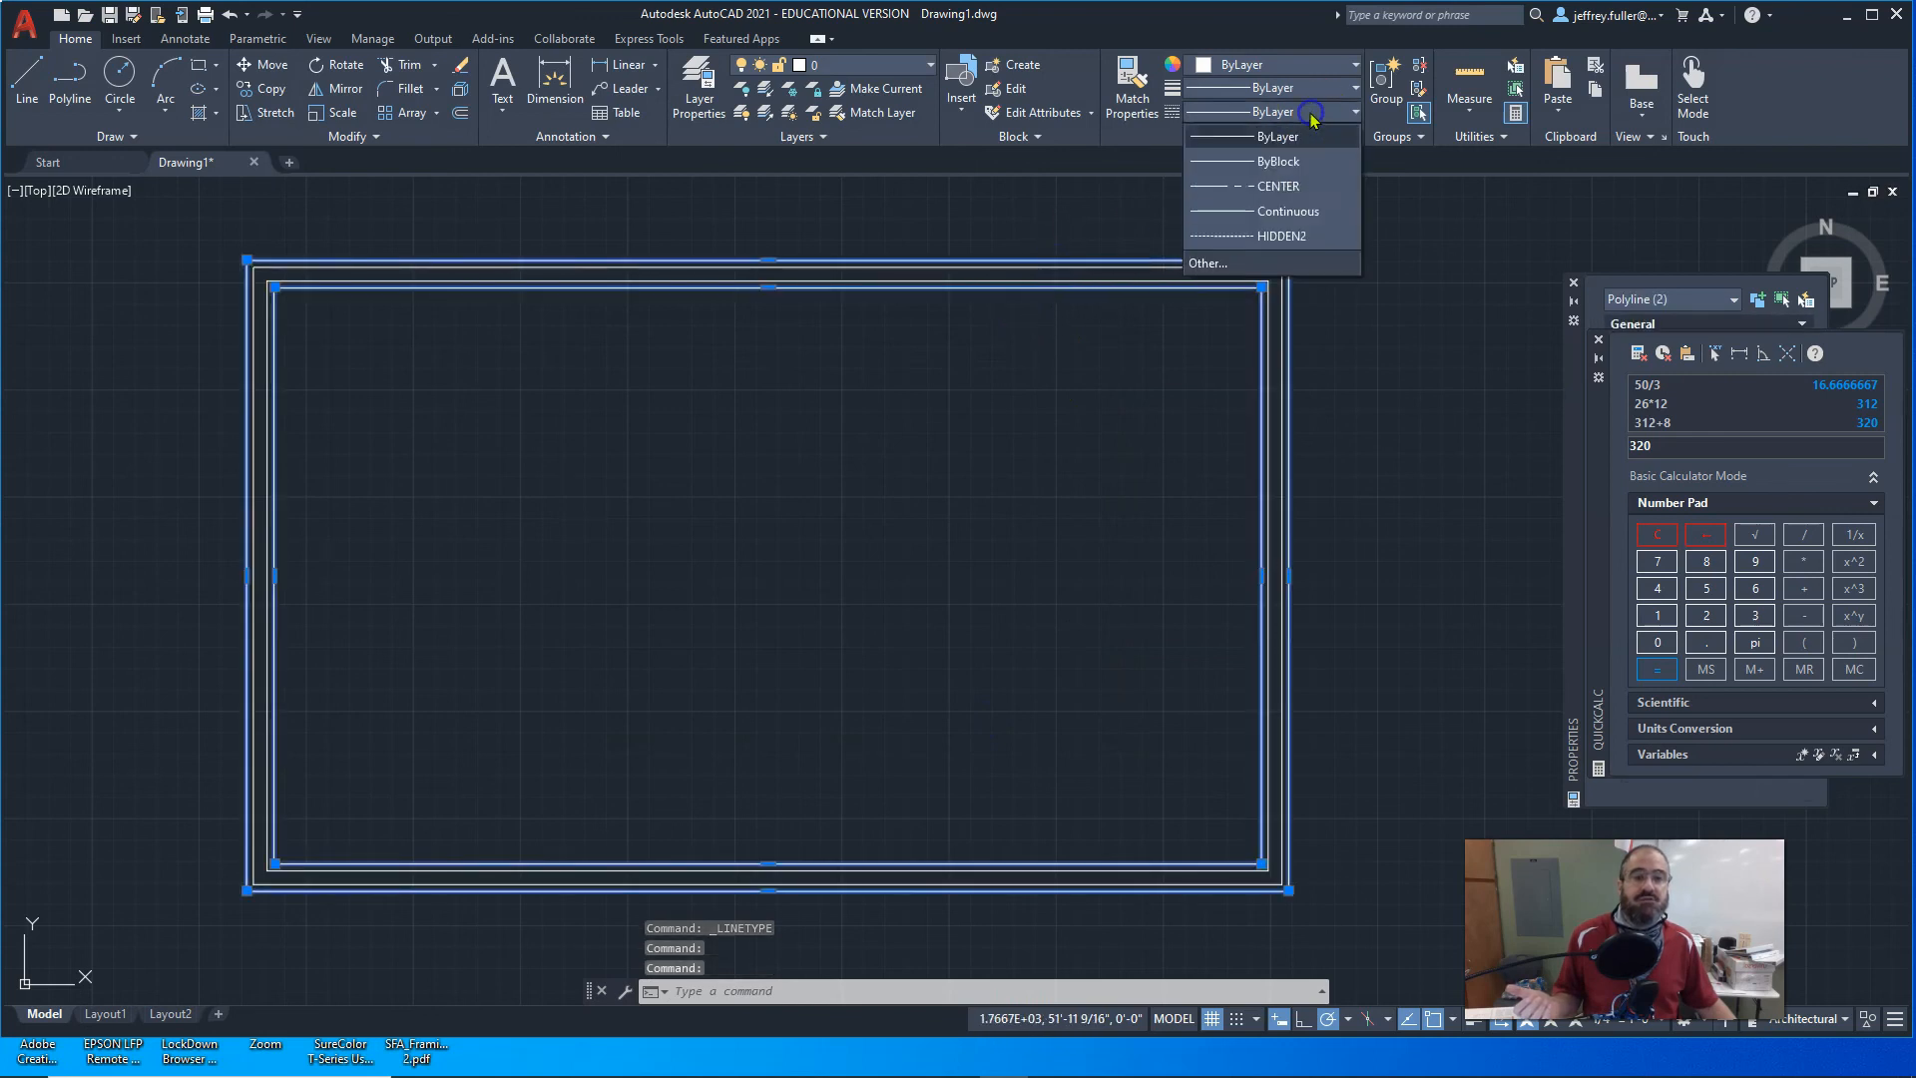
pyautogui.click(1283, 236)
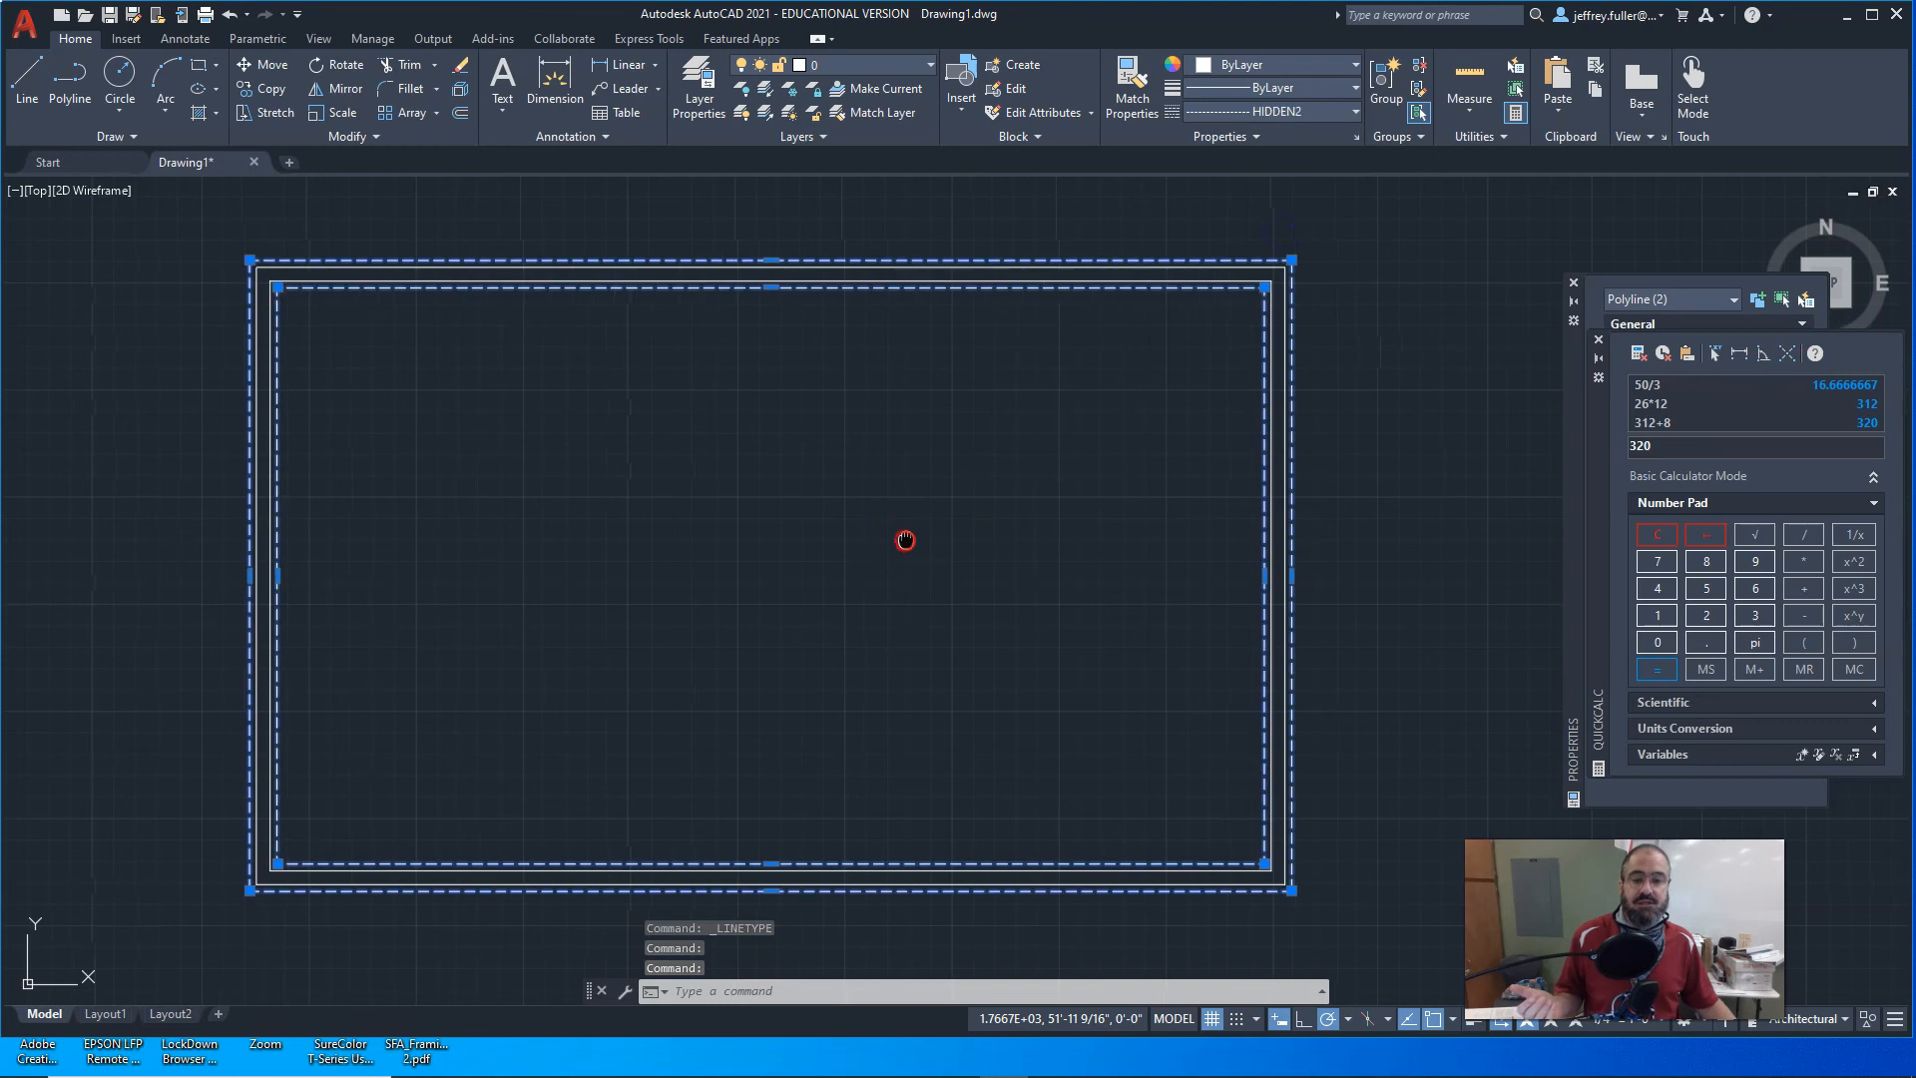
pyautogui.moveTo(905, 540); pyautogui.dragTo(1056, 525, button='middle')
pyautogui.press('Escape')
pyautogui.moveTo(957, 561)
pyautogui.mouseDown(button='middle')
pyautogui.moveTo(855, 573)
pyautogui.moveTo(881, 565)
pyautogui.mouseUp(button='middle')
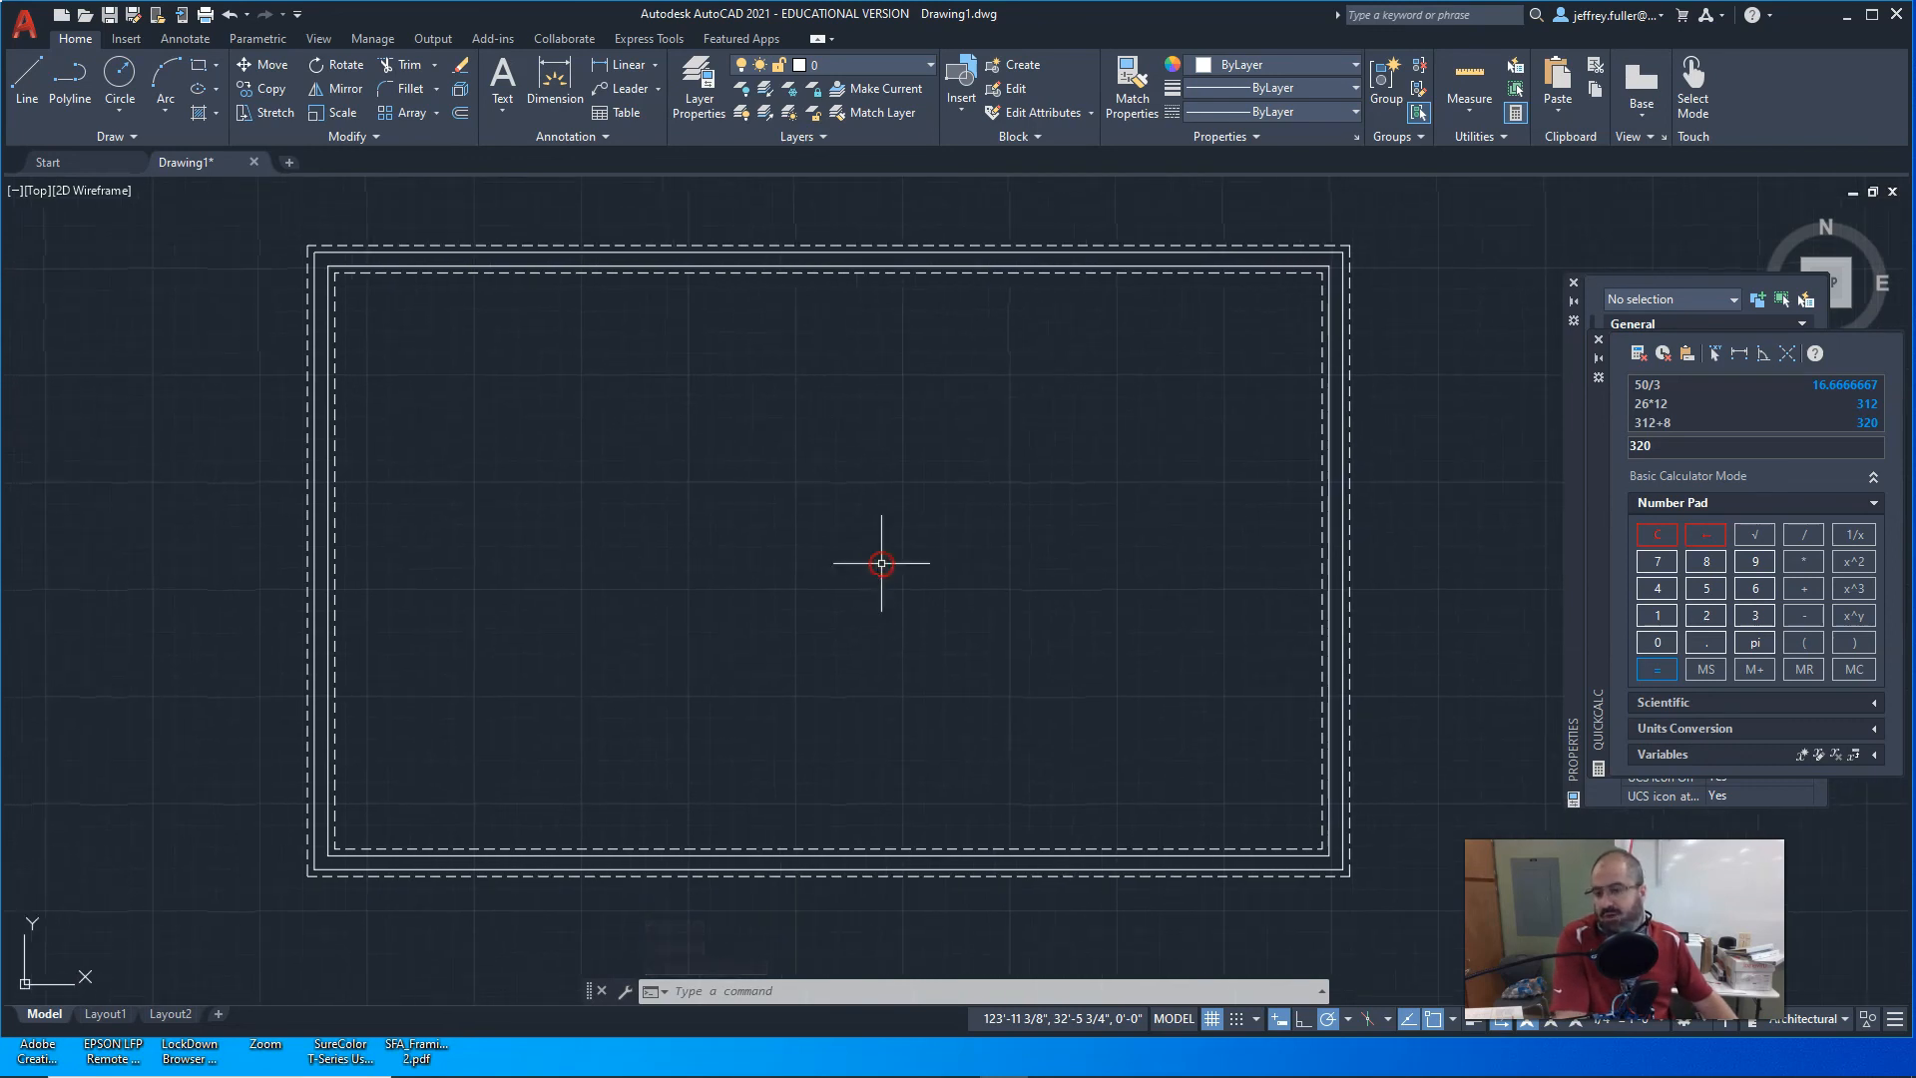